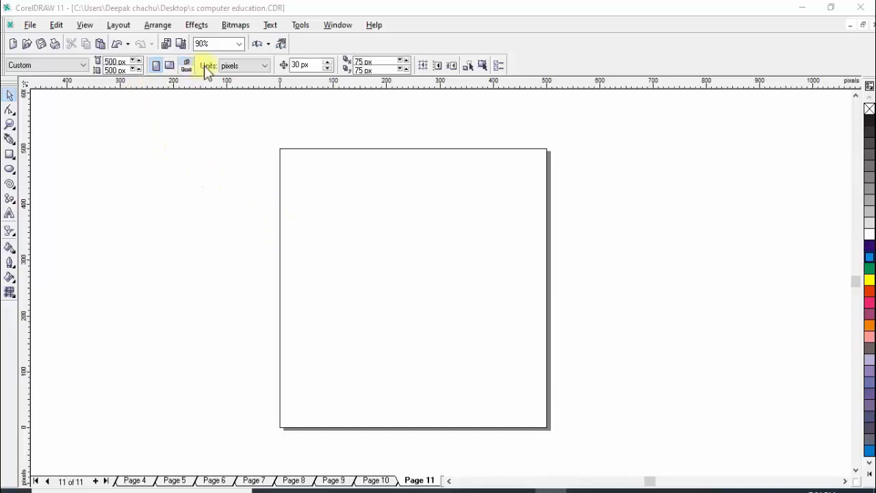
Step: Set the drawing units to pixels for the 500 × 500 px page
{"action": "left_click", "coordinate": [229, 69]}
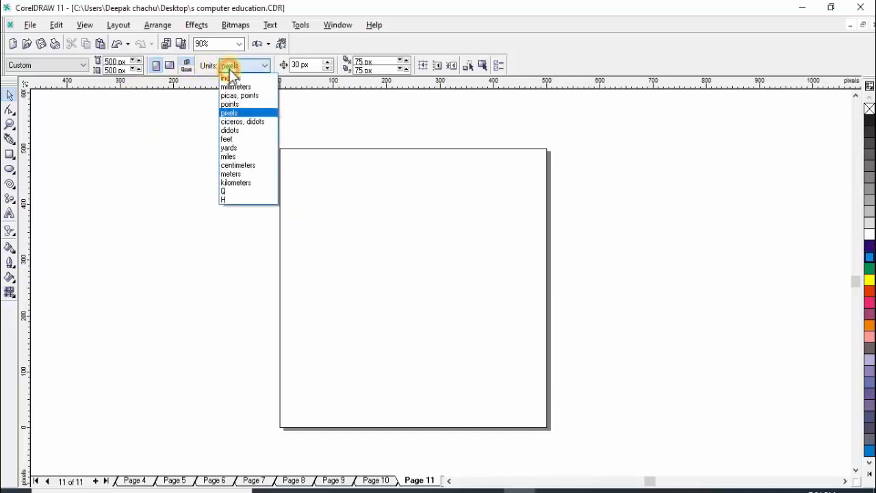
{"action": "left_click", "coordinate": [229, 113]}
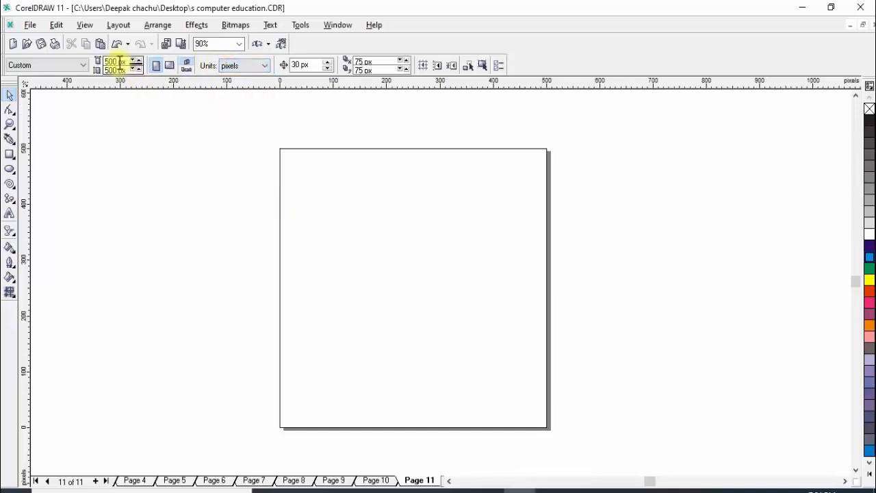
{"action": "left_click", "coordinate": [115, 71]}
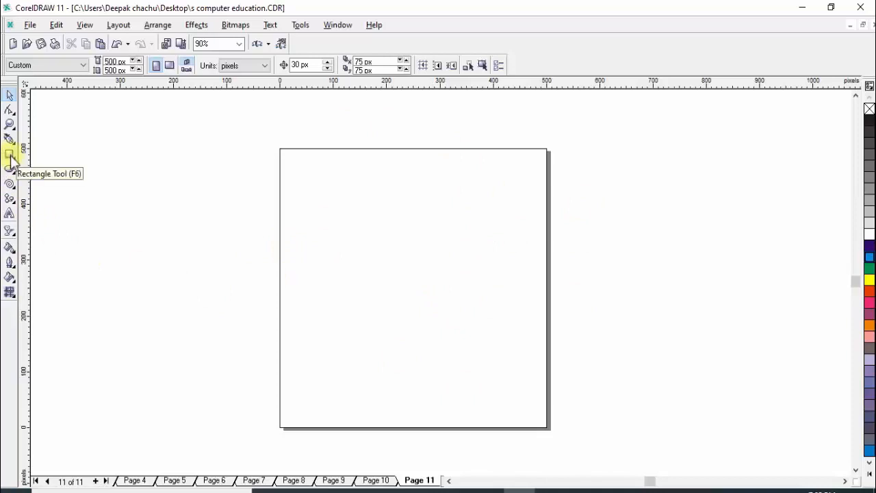
Step: Add the artistic text "sic" on the page and enlarge it proportionally to about 60 pt
{"action": "left_click", "coordinate": [10, 213]}
{"action": "left_click", "coordinate": [336, 268]}
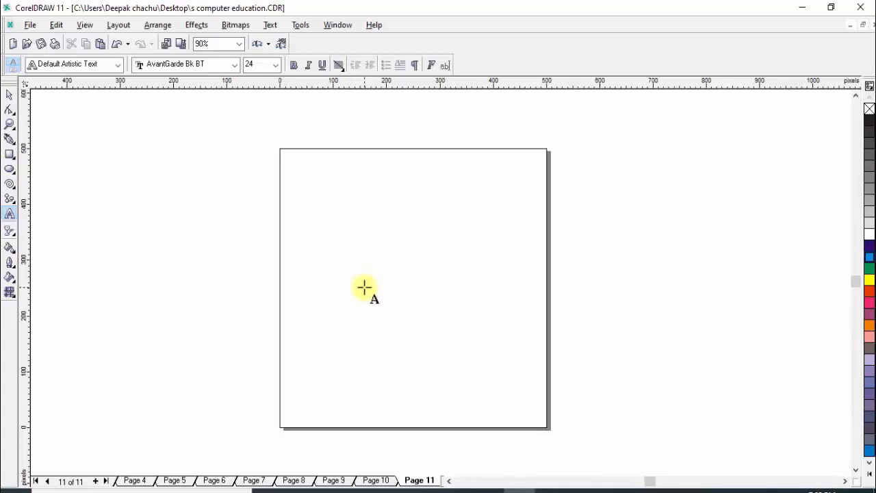
{"action": "type", "text": "Sis"}
{"action": "key", "text": "BackSpace"}
{"action": "type", "text": "c"}
{"action": "left_click", "coordinate": [9, 93]}
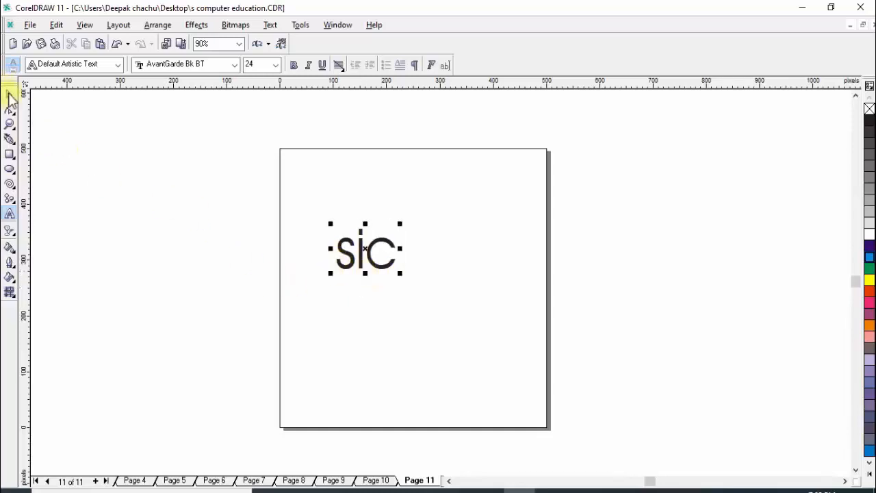
{"action": "left_click_drag", "start_coordinate": [400, 272], "coordinate": [487, 350]}
Step: Format the text in bold Bahnschrift Condensed and enlarge it to about 79.5 pt
{"action": "left_click", "coordinate": [235, 64]}
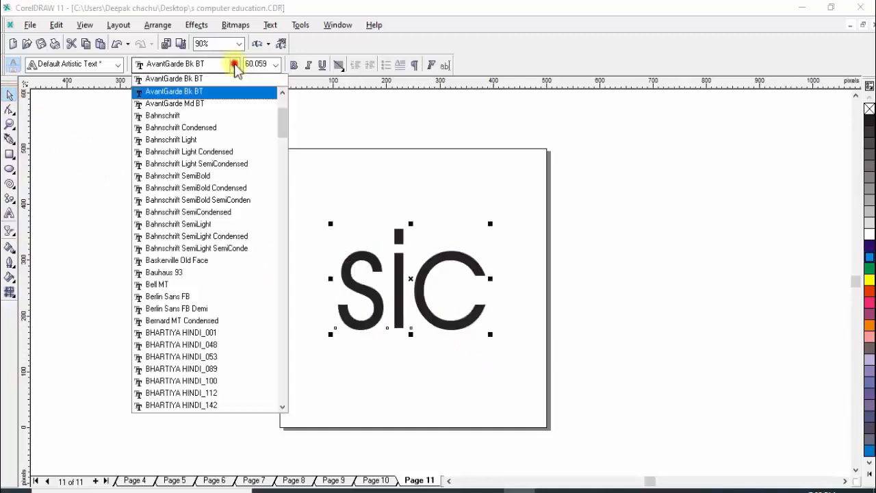
{"action": "left_click", "coordinate": [225, 132]}
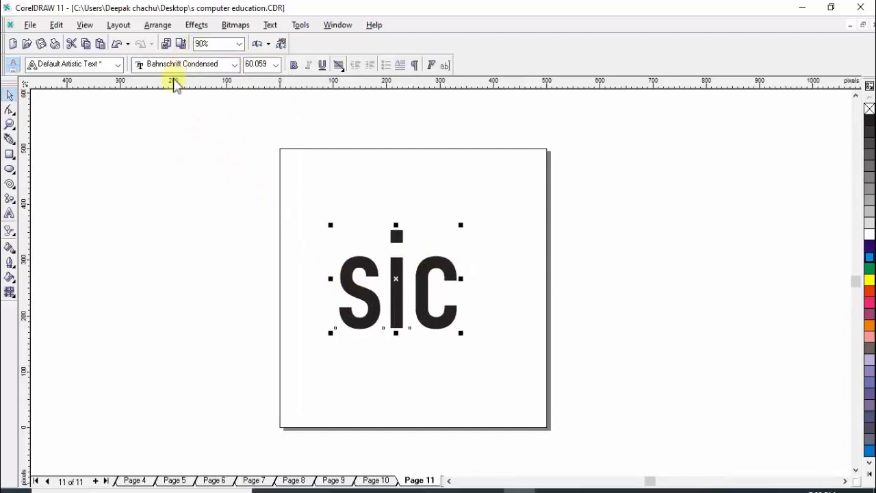
{"action": "left_click_drag", "start_coordinate": [461, 333], "coordinate": [500, 365]}
{"action": "left_click_drag", "start_coordinate": [416, 296], "coordinate": [409, 278]}
{"action": "left_click", "coordinate": [293, 65]}
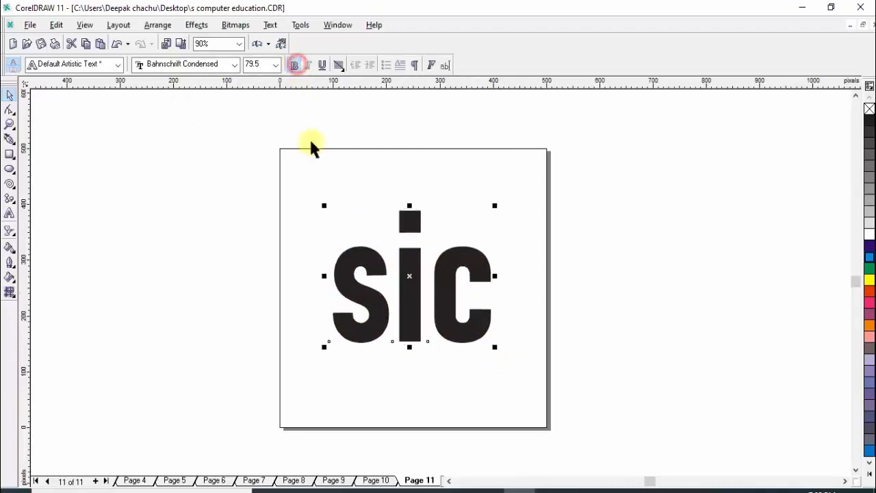
Step: Centre the bold text on the page and fine-tune its size to about 80 pt
{"action": "left_click_drag", "start_coordinate": [409, 277], "coordinate": [409, 287]}
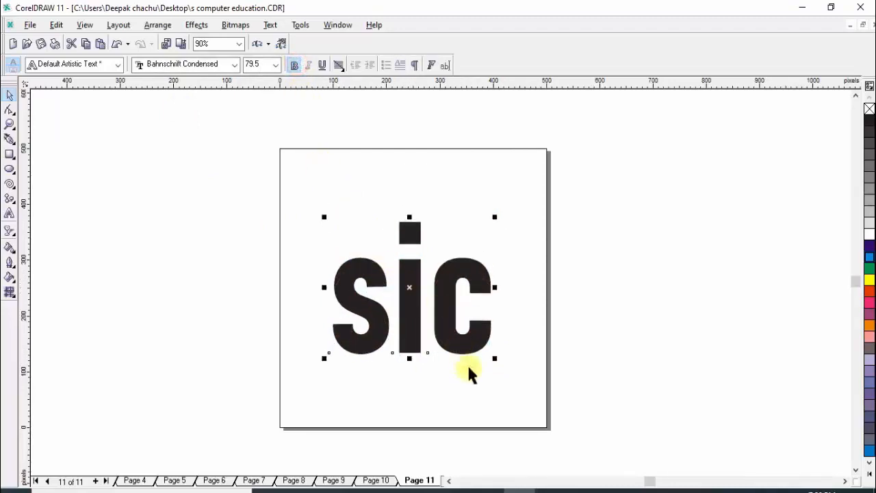
{"action": "left_click_drag", "start_coordinate": [495, 358], "coordinate": [479, 359]}
{"action": "left_click_drag", "start_coordinate": [407, 297], "coordinate": [408, 302]}
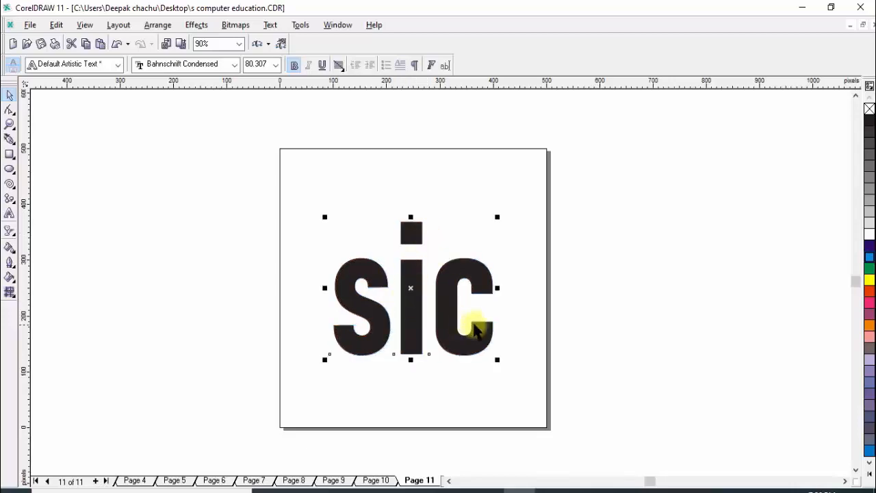
{"action": "left_click", "coordinate": [625, 271]}
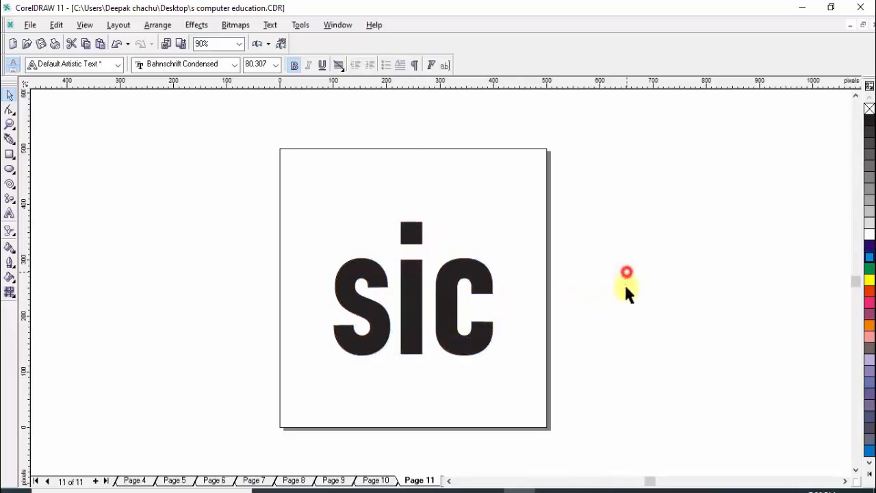
Step: Draw a thin horizontal rectangle about 560 px wide and 4 px high across the upper part of the letters
{"action": "left_click", "coordinate": [9, 154]}
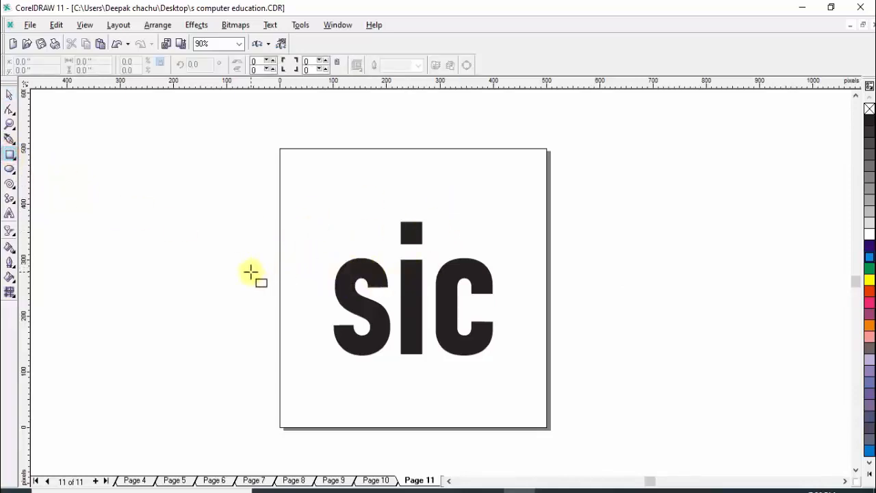
{"action": "left_click_drag", "start_coordinate": [256, 272], "coordinate": [554, 275]}
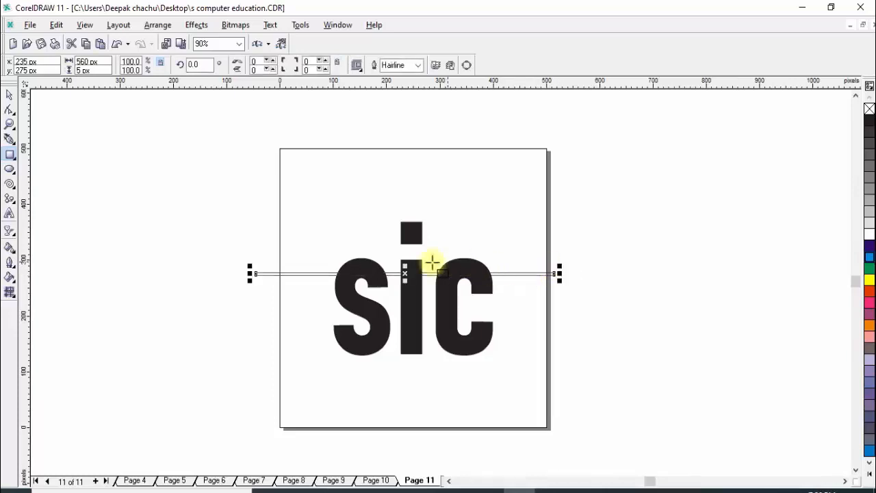
{"action": "left_click", "coordinate": [9, 95]}
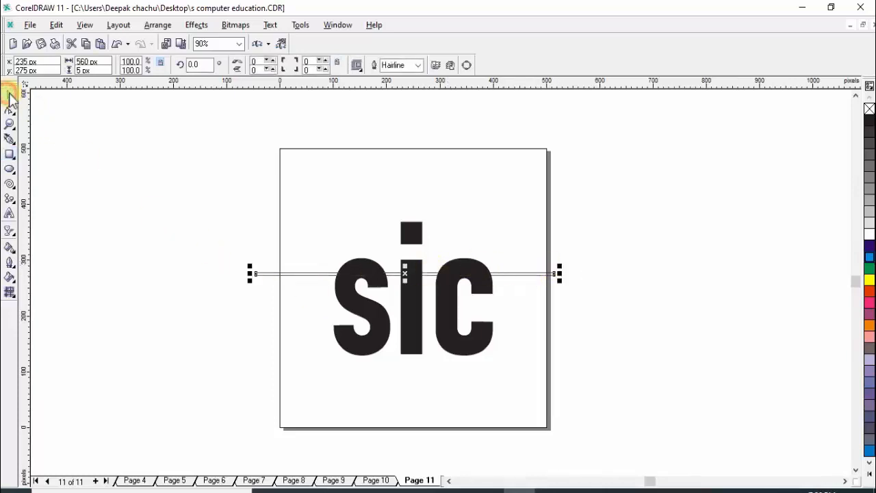
{"action": "left_click_drag", "start_coordinate": [407, 274], "coordinate": [412, 271]}
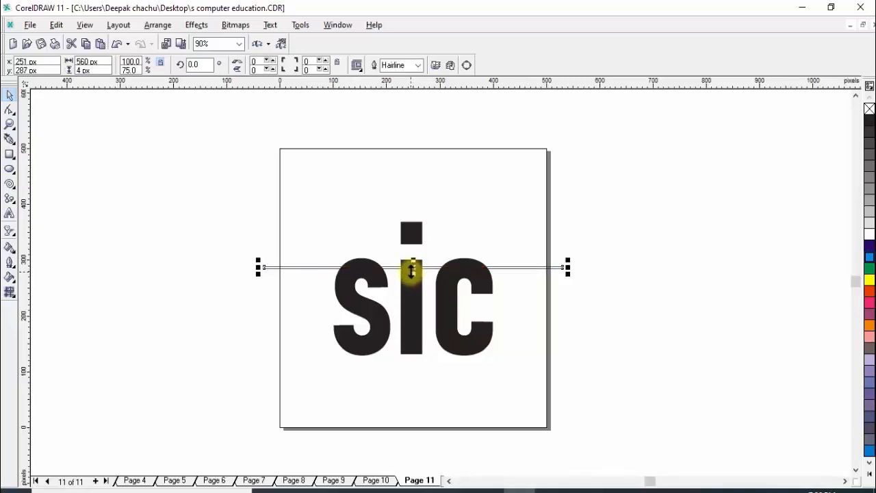
Step: Copy the thin rectangle about 9 px lower and repeat the duplication until stripes cover the letters down to their base
{"action": "mouse_move", "coordinate": [413, 267]}
{"action": "left_mouse_down"}
{"action": "mouse_move", "coordinate": [415, 282]}
{"action": "mouse_move", "coordinate": [412, 272]}
{"action": "left_mouse_up"}
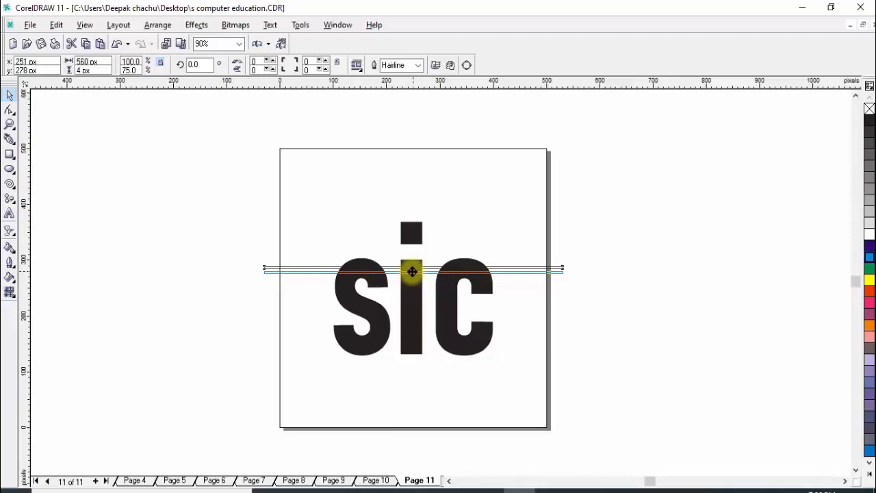
{"action": "left_click_drag", "start_coordinate": [412, 271], "coordinate": [412, 272]}
{"action": "left_click_drag", "start_coordinate": [412, 271], "coordinate": [412, 271]}
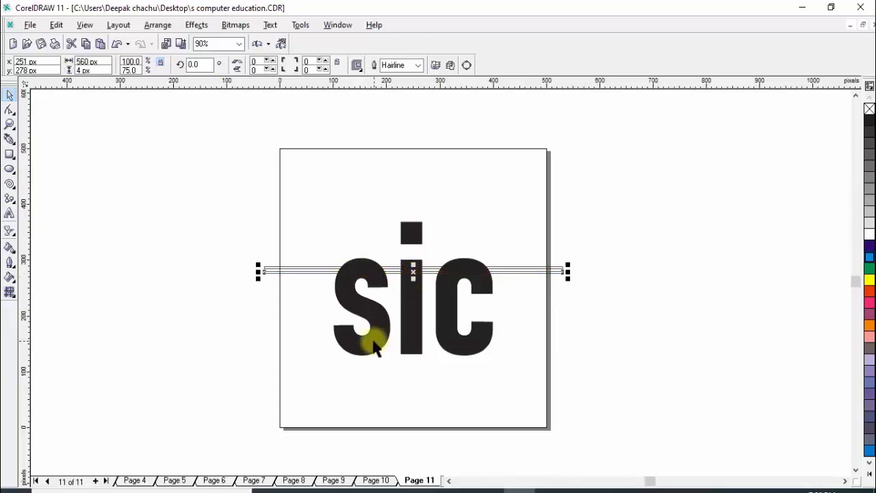
{"action": "key", "text": "ctrl+r"}
{"action": "key", "text": "ctrl+r"}
{"action": "key", "text": "ctrl+r"}
{"action": "key", "text": "ctrl+r"}
{"action": "key", "text": "ctrl+r"}
{"action": "key", "text": "ctrl+r"}
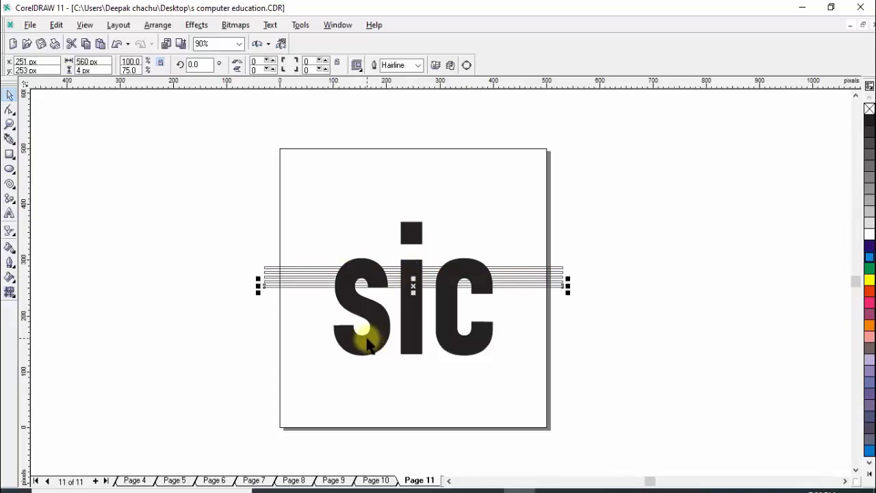
{"action": "key", "text": "ctrl+r"}
{"action": "key", "text": "ctrl+r"}
{"action": "key", "text": "ctrl+r"}
{"action": "key", "text": "ctrl+r"}
{"action": "key", "text": "ctrl+r"}
{"action": "key", "text": "ctrl+r"}
{"action": "key", "text": "ctrl+r"}
{"action": "key", "text": "ctrl+r"}
{"action": "key", "text": "ctrl+r"}
{"action": "key", "text": "ctrl+r"}
{"action": "key", "text": "ctrl+r"}
{"action": "key", "text": "ctrl+r"}
{"action": "key", "text": "ctrl+r"}
{"action": "key", "text": "ctrl+r"}
{"action": "key", "text": "ctrl+r"}
{"action": "key", "text": "ctrl+r"}
{"action": "key", "text": "ctrl+r"}
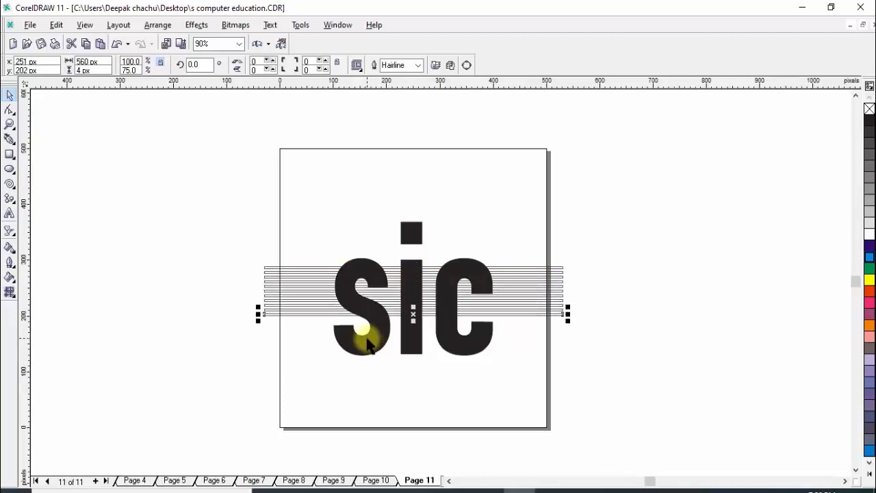
{"action": "key", "text": "ctrl+r"}
{"action": "key", "text": "ctrl+r"}
{"action": "key", "text": "ctrl+r"}
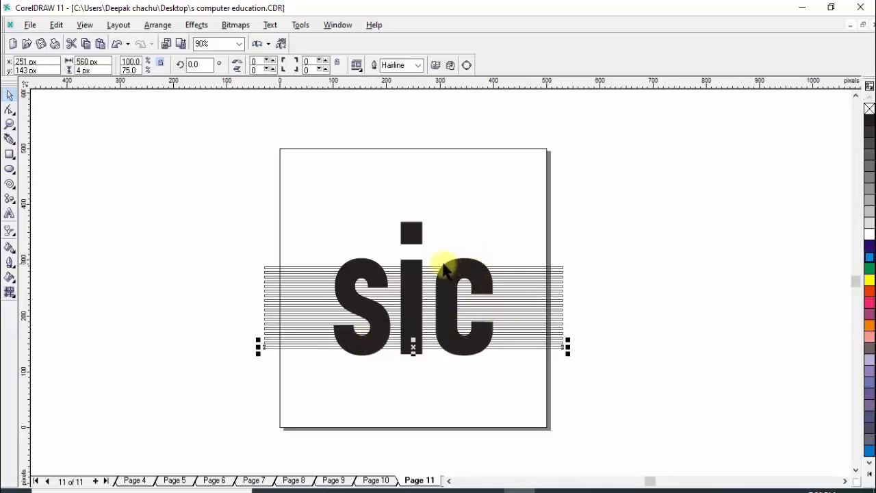
Step: Select all the stripes, stretch them to about 152 px total height and align them over the letters
{"action": "left_click_drag", "start_coordinate": [256, 264], "coordinate": [573, 353]}
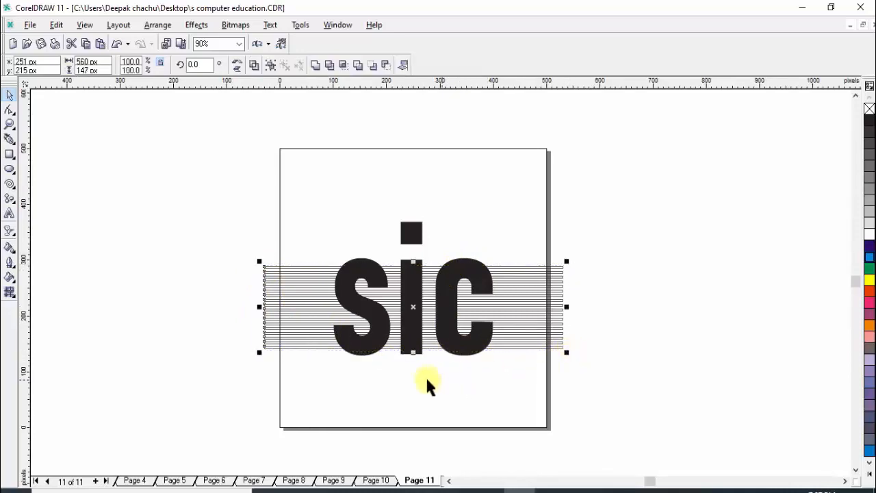
{"action": "left_click_drag", "start_coordinate": [411, 352], "coordinate": [412, 353]}
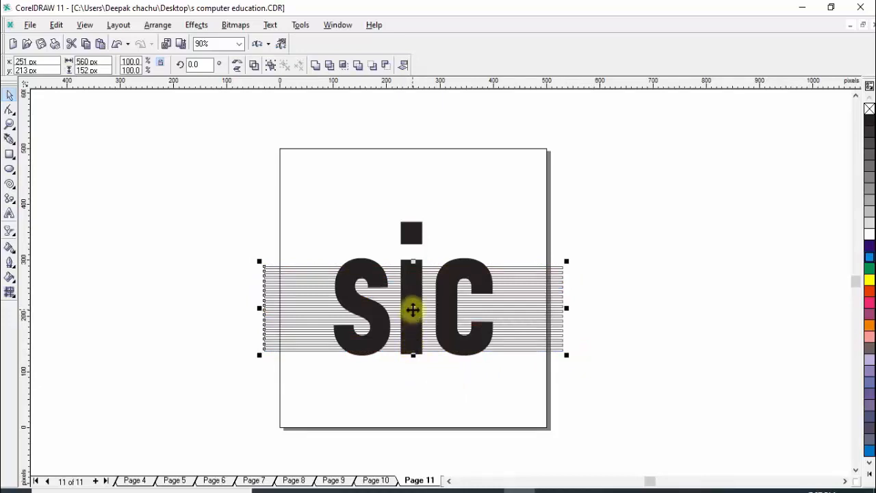
{"action": "left_click_drag", "start_coordinate": [412, 309], "coordinate": [411, 308]}
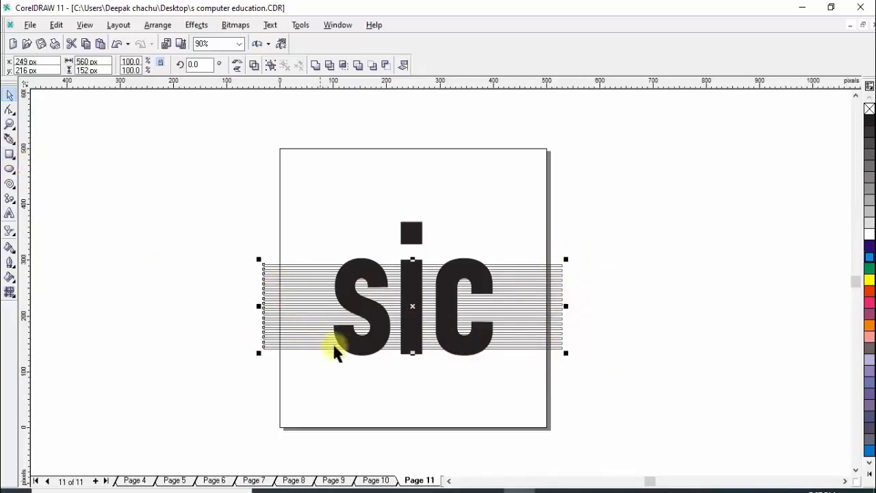
Step: Trim the stripes out of the "sic" text and delete the leftover stripe rectangles
{"action": "left_click", "coordinate": [411, 233], "text": "shift"}
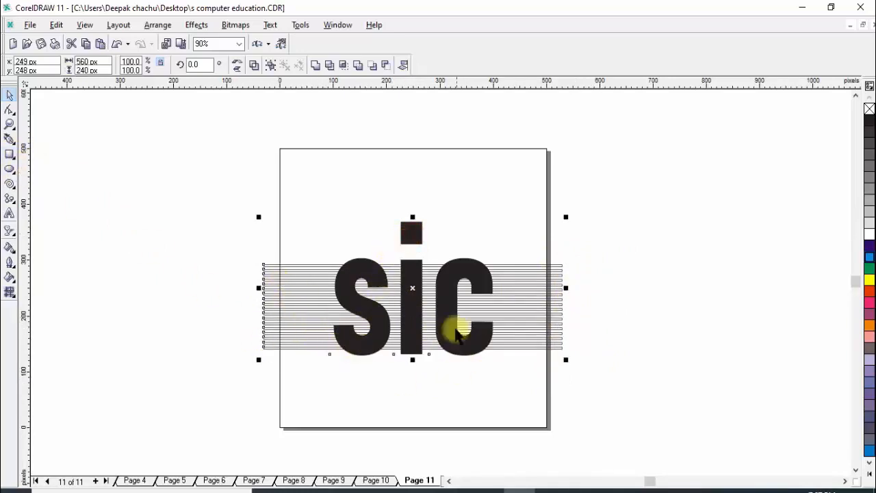
{"action": "left_click", "coordinate": [330, 65]}
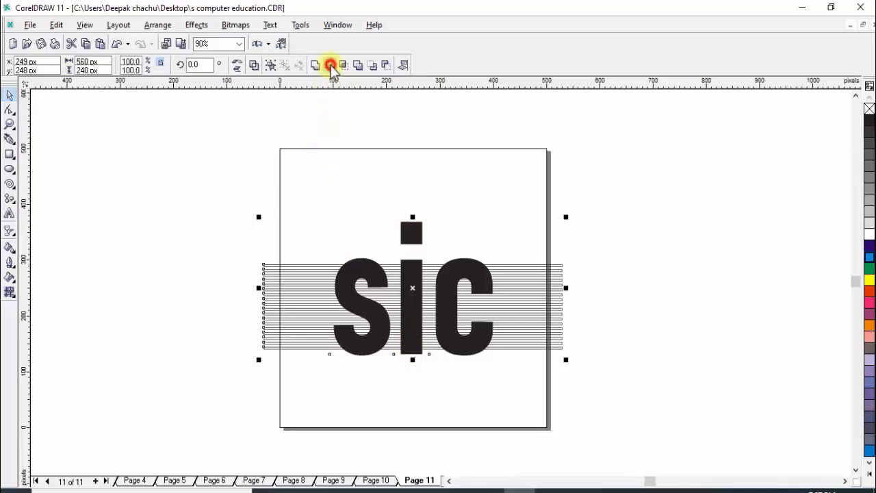
{"action": "left_click", "coordinate": [652, 374]}
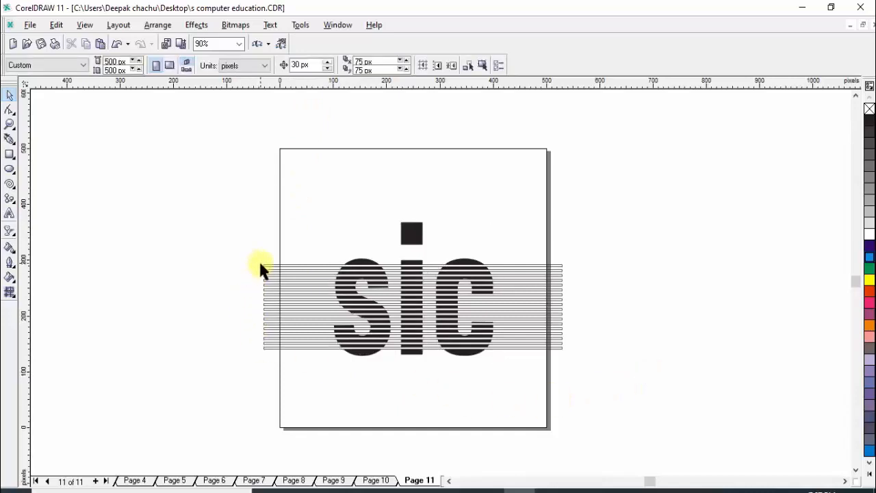
{"action": "left_click_drag", "start_coordinate": [279, 301], "coordinate": [569, 347]}
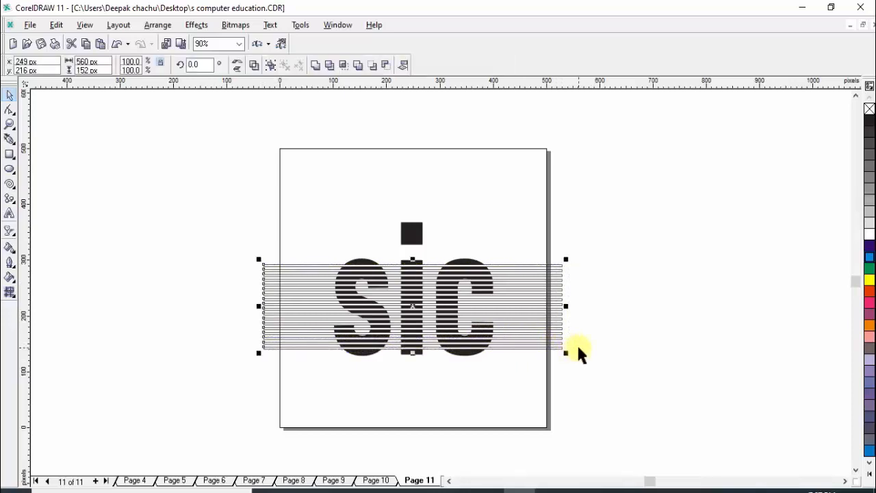
{"action": "left_click", "coordinate": [577, 342]}
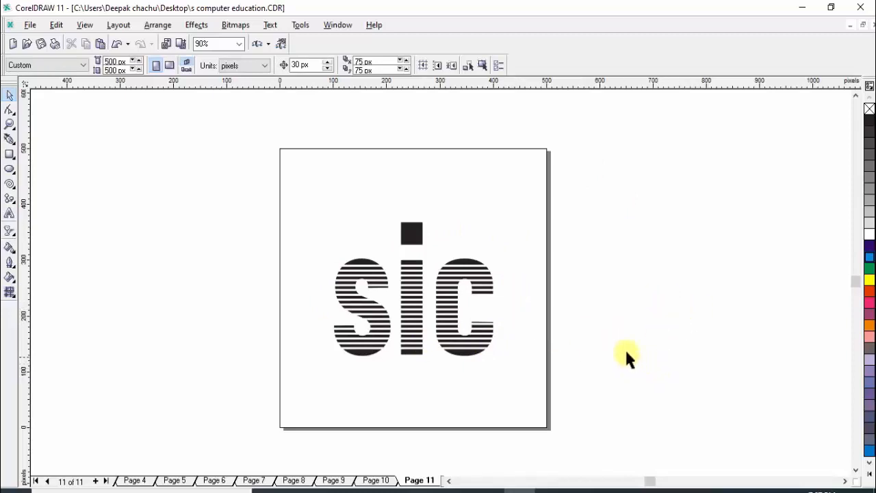
{"action": "left_click", "coordinate": [575, 354]}
Step: Break the striped "sic" curve apart into separate pieces
{"action": "left_click", "coordinate": [457, 289]}
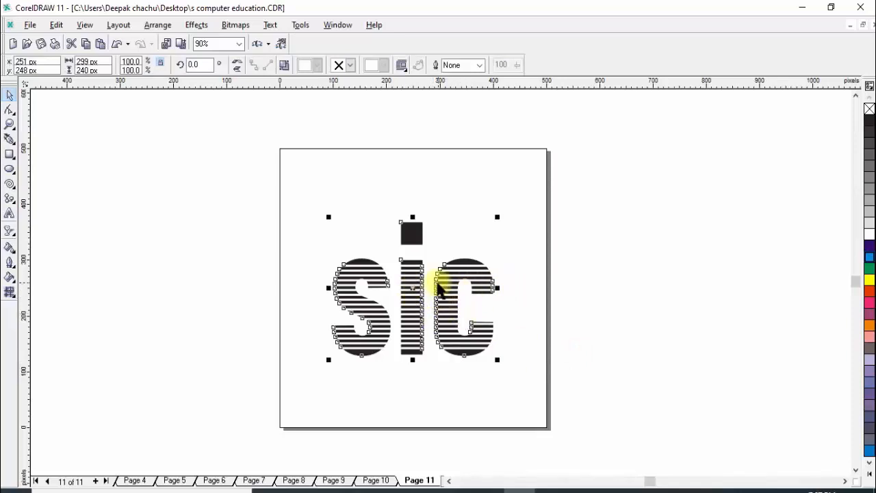
{"action": "left_click", "coordinate": [286, 66]}
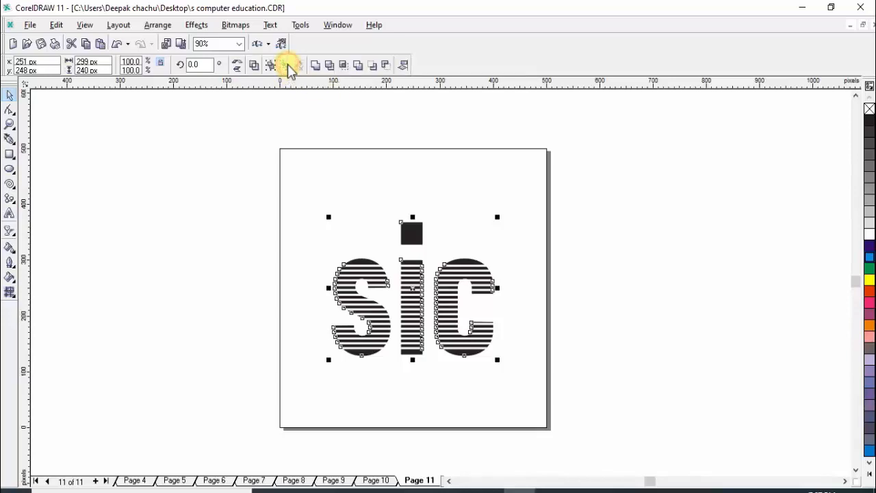
{"action": "left_click", "coordinate": [647, 355]}
Step: Fill all the striped pieces of the letters "c" and "s" with orange-red
{"action": "left_click_drag", "start_coordinate": [592, 224], "coordinate": [427, 396]}
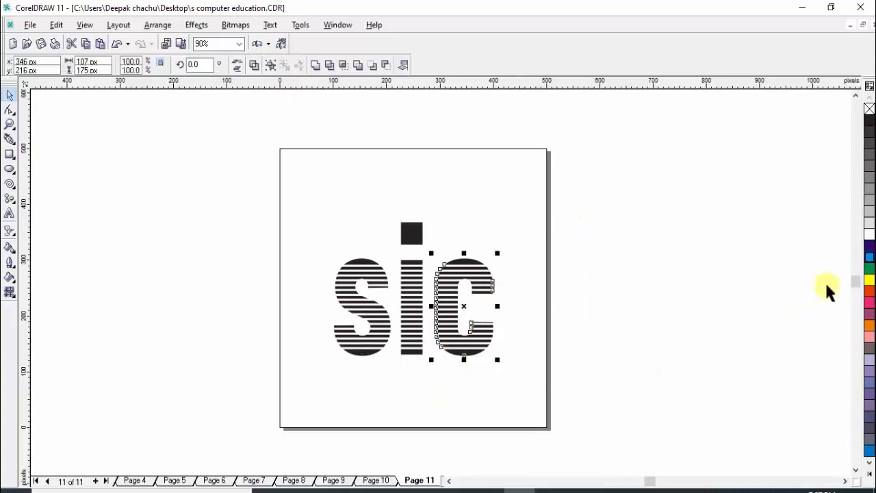
{"action": "left_click", "coordinate": [869, 291]}
{"action": "left_click", "coordinate": [655, 368]}
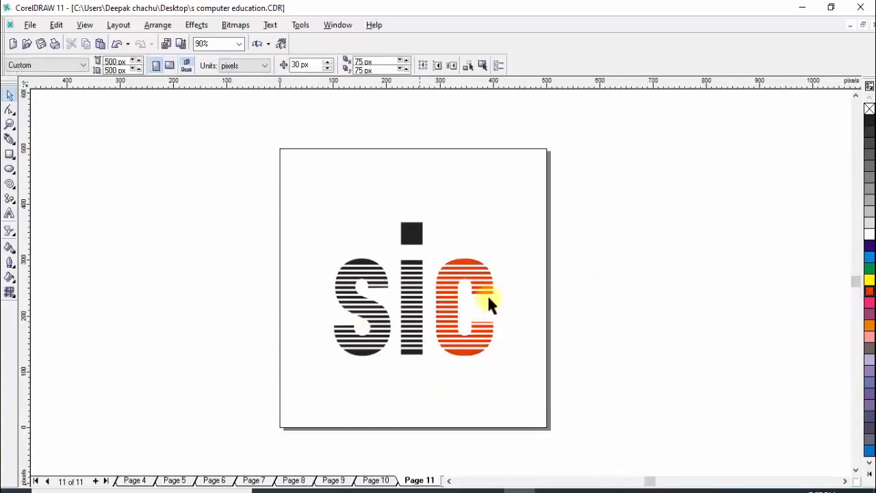
{"action": "left_click", "coordinate": [621, 236]}
{"action": "left_click_drag", "start_coordinate": [593, 247], "coordinate": [430, 303]}
{"action": "left_click_drag", "start_coordinate": [273, 246], "coordinate": [399, 373]}
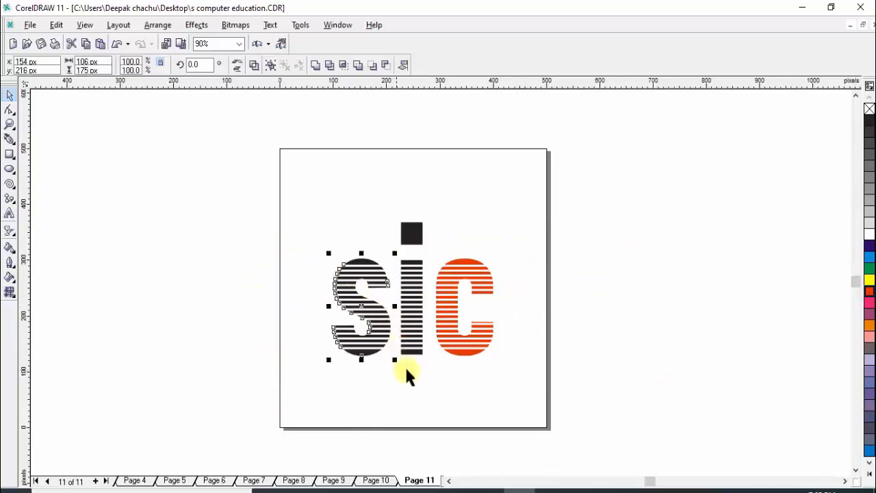
{"action": "left_click", "coordinate": [869, 290]}
{"action": "left_click", "coordinate": [708, 326]}
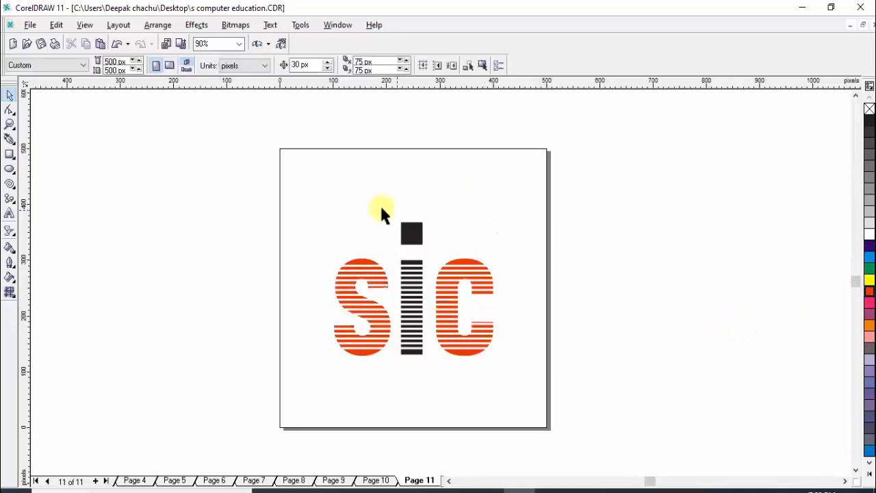
Step: Fill the striped letter "i" and its dot with dark blue
{"action": "left_click_drag", "start_coordinate": [374, 132], "coordinate": [439, 395]}
{"action": "left_click", "coordinate": [868, 245]}
{"action": "left_click", "coordinate": [637, 306]}
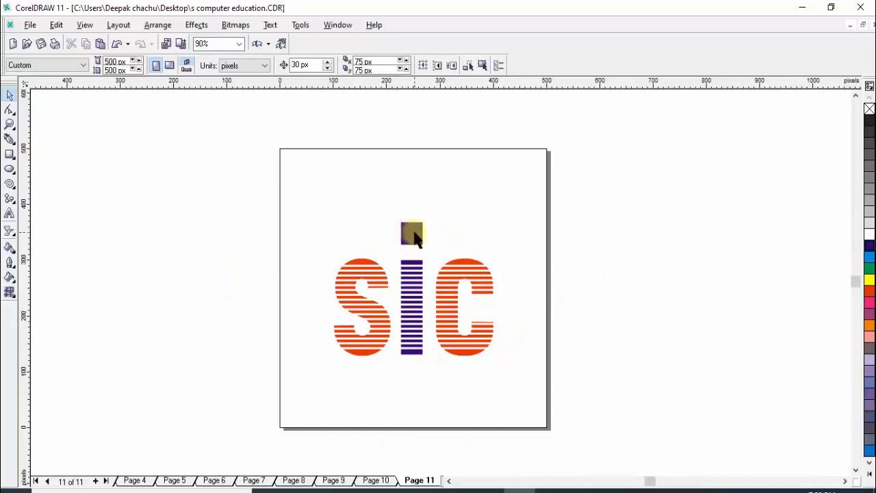
Step: Delete the square dot above the "i" and shift all the striped letters slightly up and to the right on the page
{"action": "left_click", "coordinate": [413, 233]}
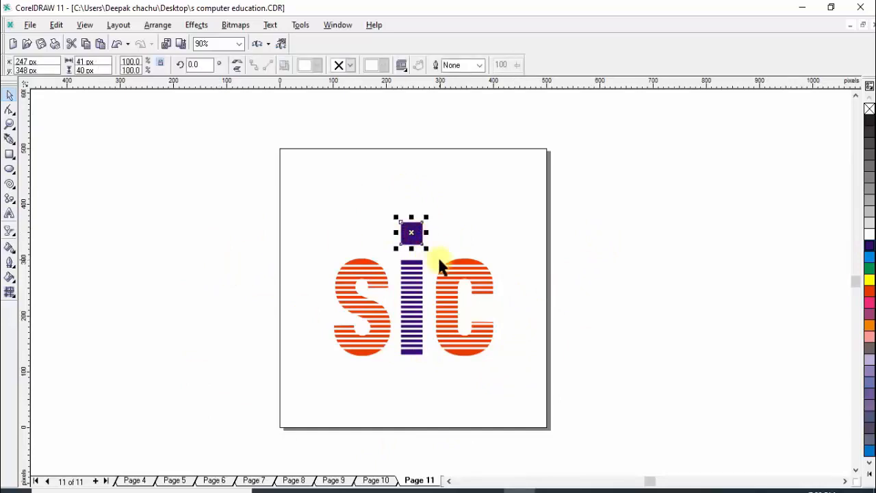
{"action": "key", "text": "Delete"}
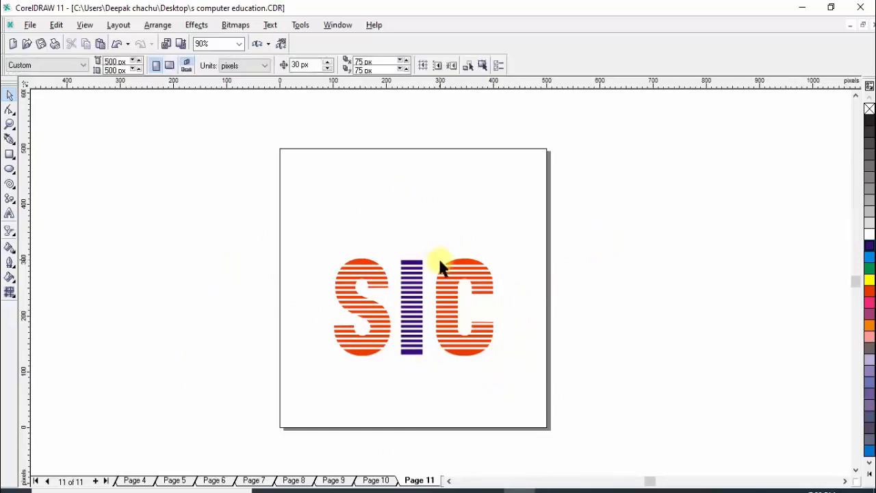
{"action": "left_click_drag", "start_coordinate": [267, 221], "coordinate": [541, 411]}
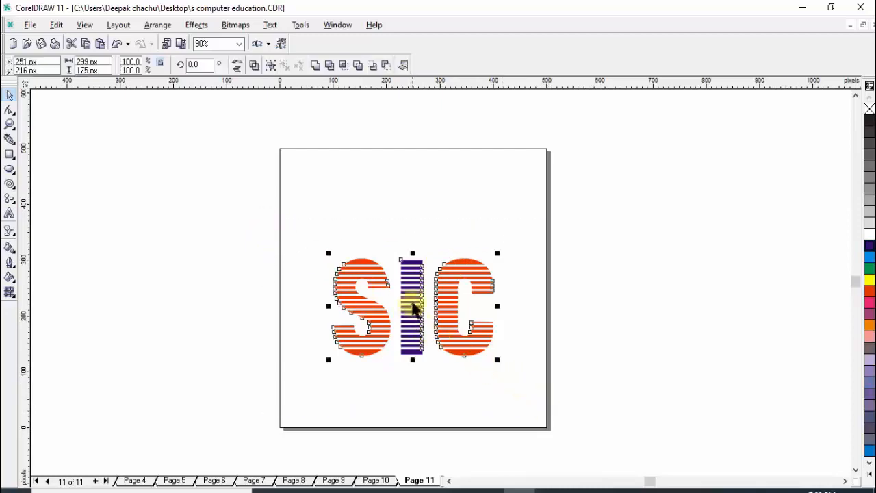
{"action": "left_click_drag", "start_coordinate": [413, 306], "coordinate": [415, 303]}
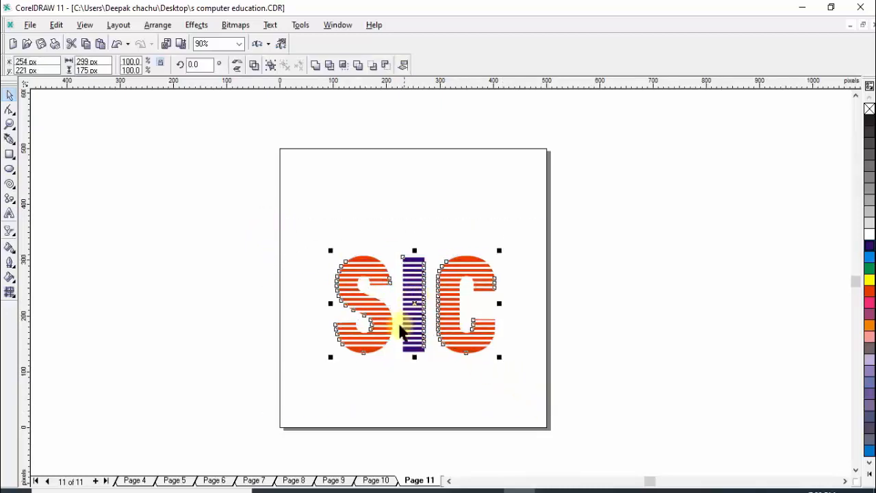
{"action": "left_click", "coordinate": [660, 302]}
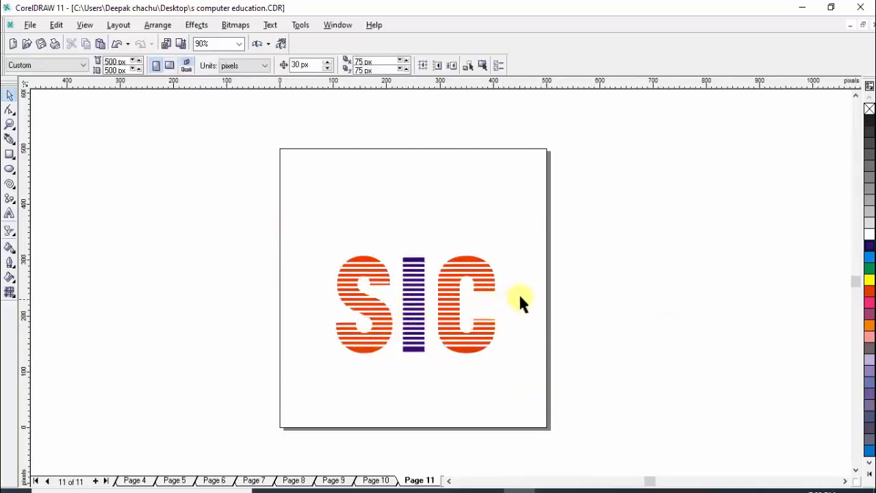
Step: Fill the rounded top and bottom end pieces of the letters "s" and "c" with dark blue
{"action": "left_click", "coordinate": [470, 260]}
{"action": "left_click", "coordinate": [868, 250]}
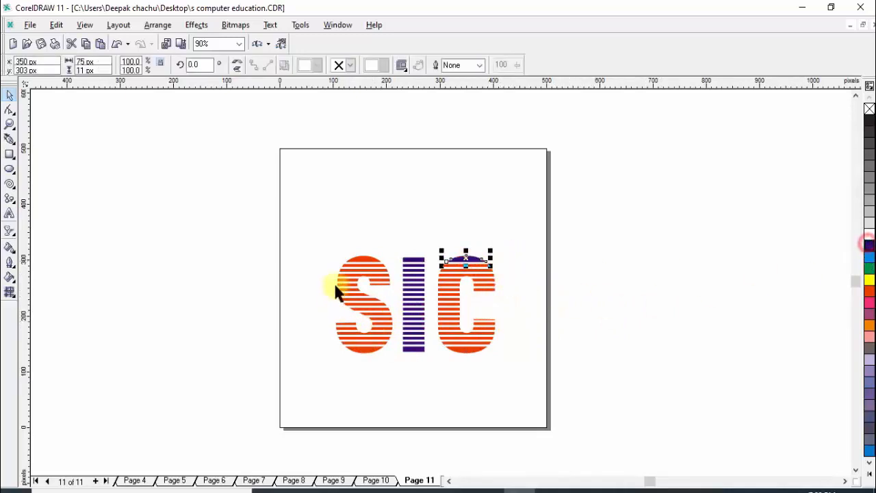
{"action": "left_click", "coordinate": [358, 260]}
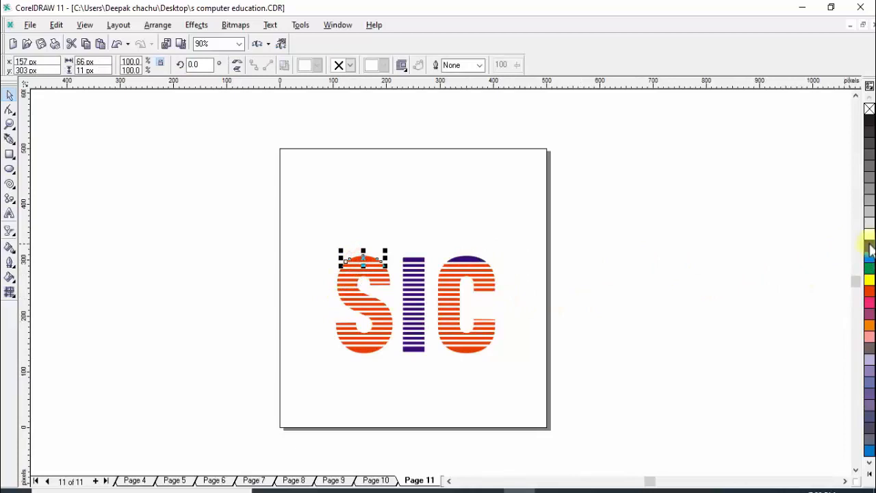
{"action": "left_click", "coordinate": [668, 339]}
{"action": "left_click", "coordinate": [459, 349]}
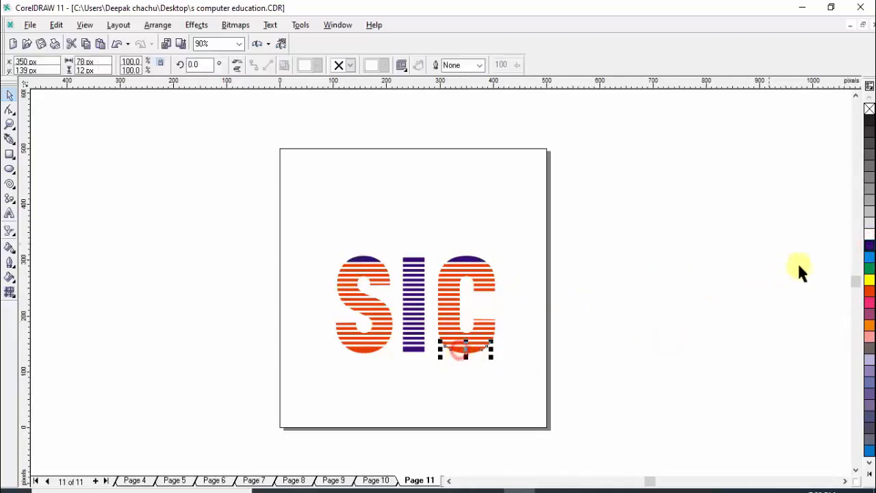
{"action": "left_click", "coordinate": [868, 244]}
{"action": "left_click", "coordinate": [366, 349]}
{"action": "left_click", "coordinate": [868, 247]}
{"action": "left_click", "coordinate": [730, 313]}
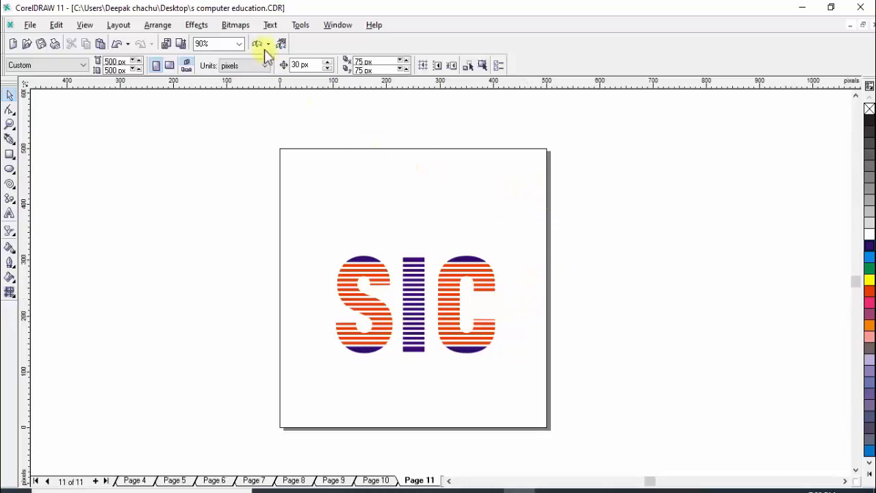
Step: Display the insertable special characters of the Webdings symbol font
{"action": "left_click", "coordinate": [270, 25]}
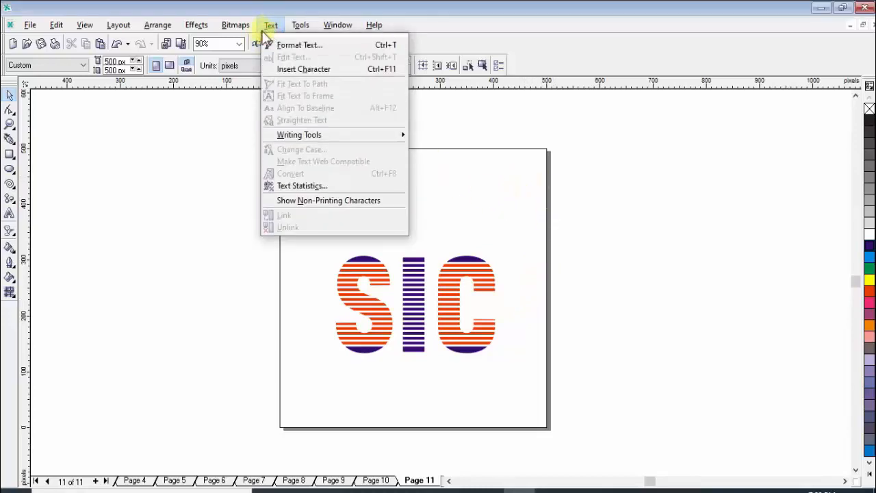
{"action": "left_click", "coordinate": [290, 69]}
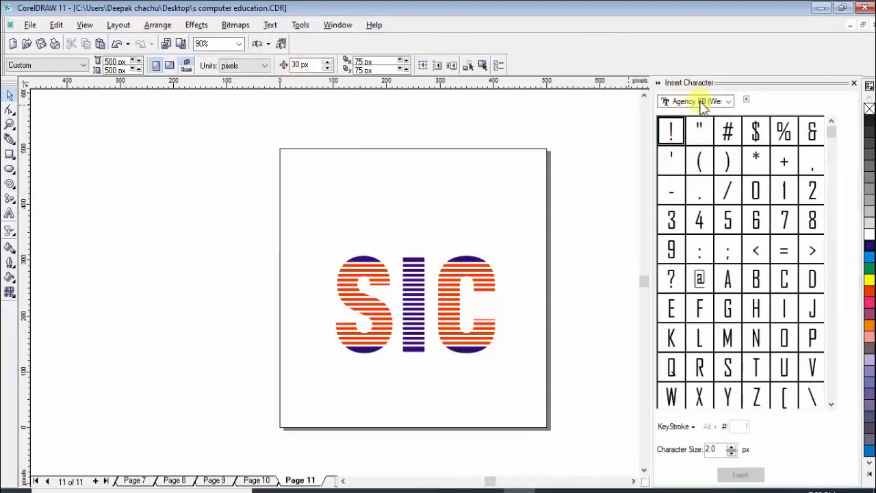
{"action": "left_click", "coordinate": [682, 102]}
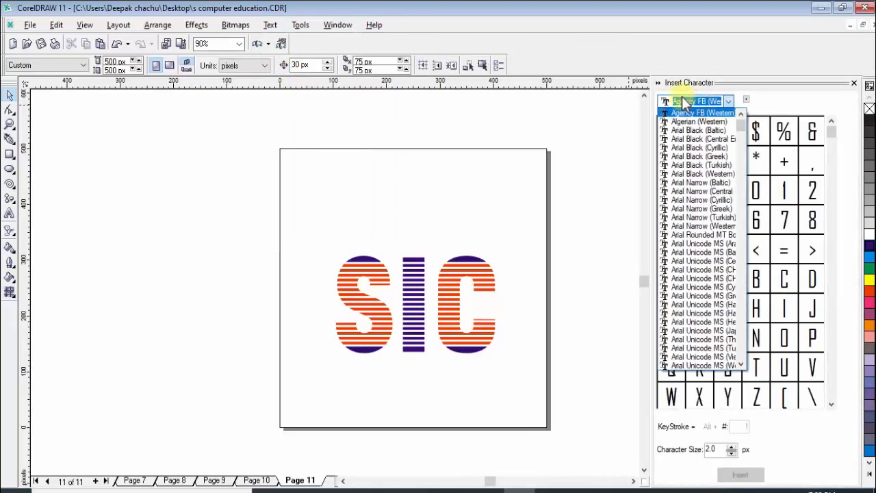
{"action": "type", "text": "w"}
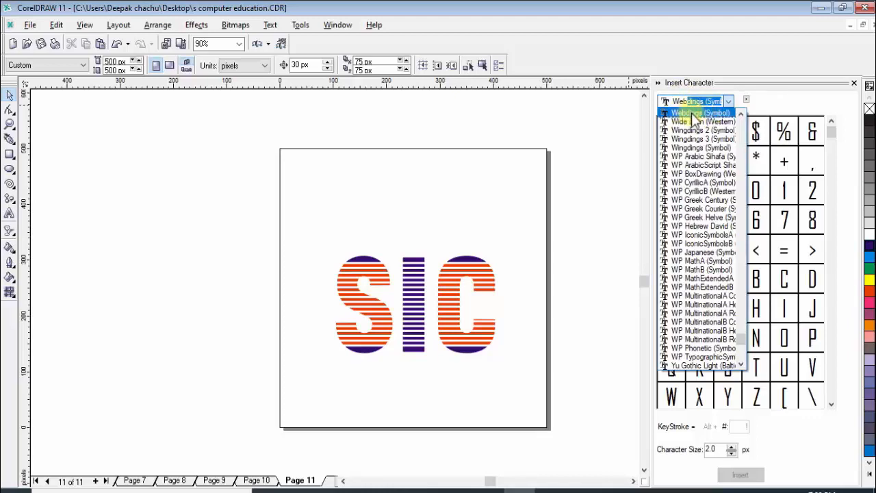
{"action": "left_click", "coordinate": [691, 113]}
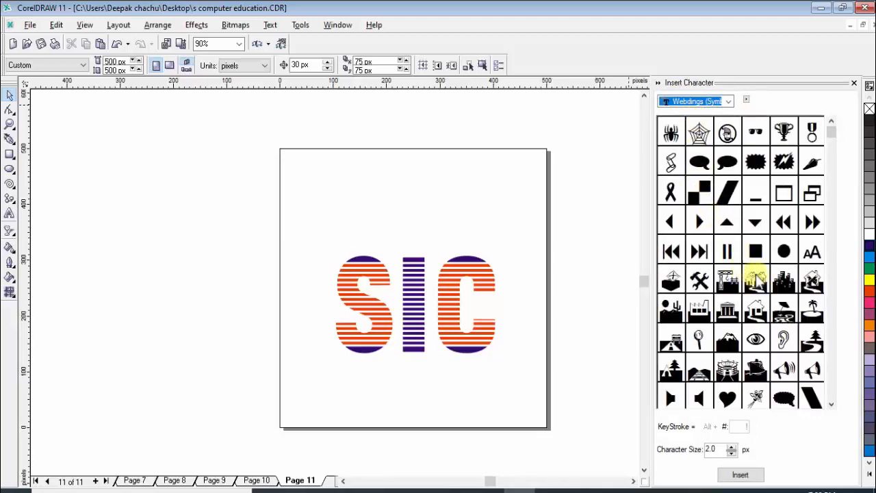
Step: Place the Webdings graduation cap symbol on the page above the letters
{"action": "left_click", "coordinate": [832, 404]}
{"action": "left_click", "coordinate": [832, 404]}
{"action": "left_click", "coordinate": [831, 404]}
{"action": "left_click", "coordinate": [831, 404]}
{"action": "left_click", "coordinate": [832, 404]}
{"action": "left_click", "coordinate": [831, 403]}
{"action": "left_click", "coordinate": [832, 404]}
{"action": "left_click", "coordinate": [832, 404]}
{"action": "left_click", "coordinate": [831, 404]}
{"action": "left_click", "coordinate": [832, 403]}
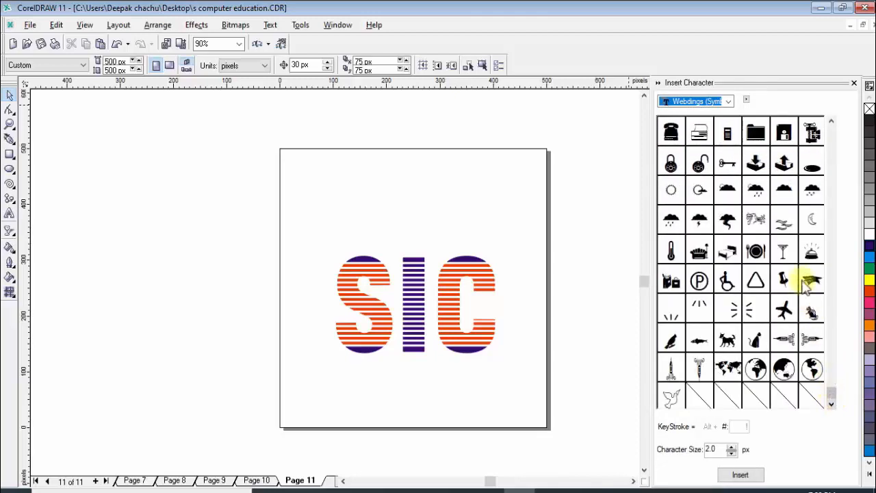
{"action": "left_click_drag", "start_coordinate": [813, 284], "coordinate": [438, 197]}
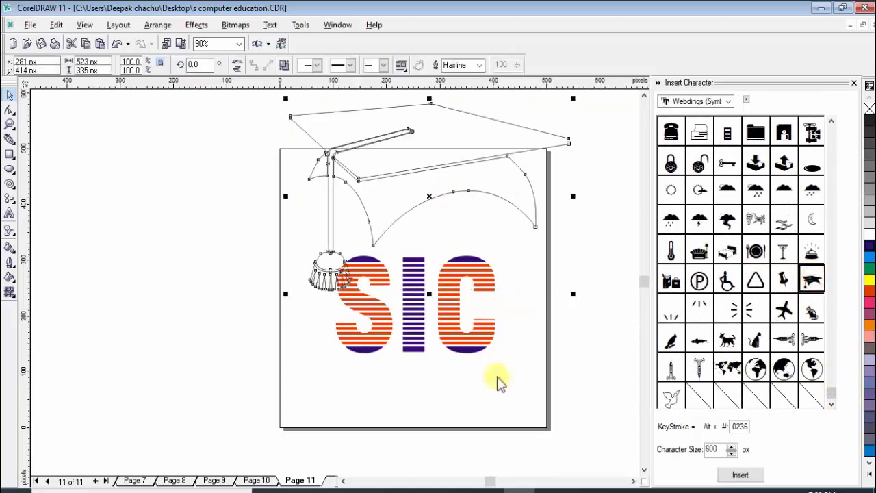
Step: Scale the graduation cap down to about 157 × 100 px and centre it just above the letters
{"action": "left_click_drag", "start_coordinate": [573, 98], "coordinate": [421, 202]}
{"action": "left_click_drag", "start_coordinate": [370, 226], "coordinate": [417, 202]}
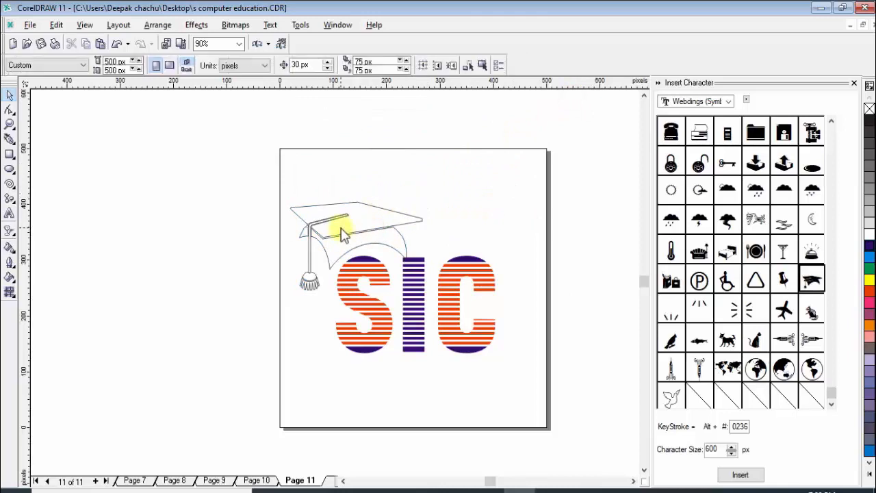
{"action": "left_click", "coordinate": [345, 230]}
{"action": "left_click_drag", "start_coordinate": [356, 248], "coordinate": [409, 221]}
{"action": "left_click_drag", "start_coordinate": [479, 171], "coordinate": [422, 218]}
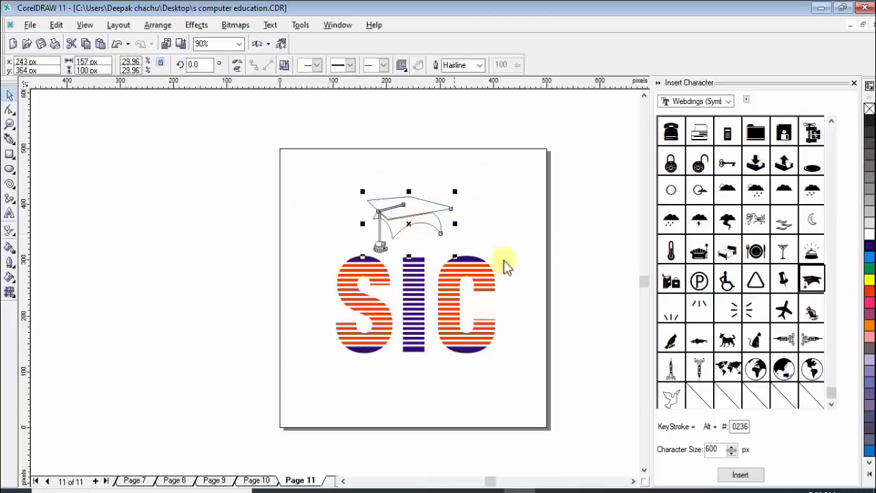
Step: Fill the graduation cap with red and remove its outline
{"action": "left_click", "coordinate": [869, 293]}
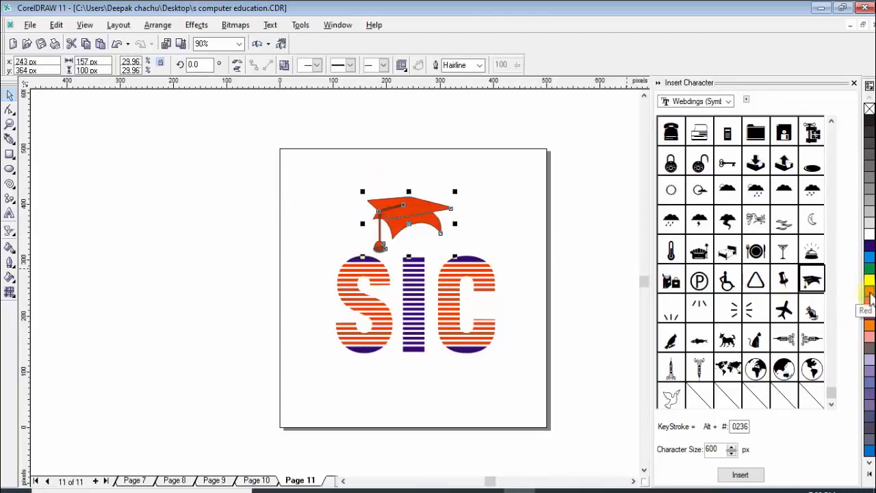
{"action": "right_click", "coordinate": [869, 108]}
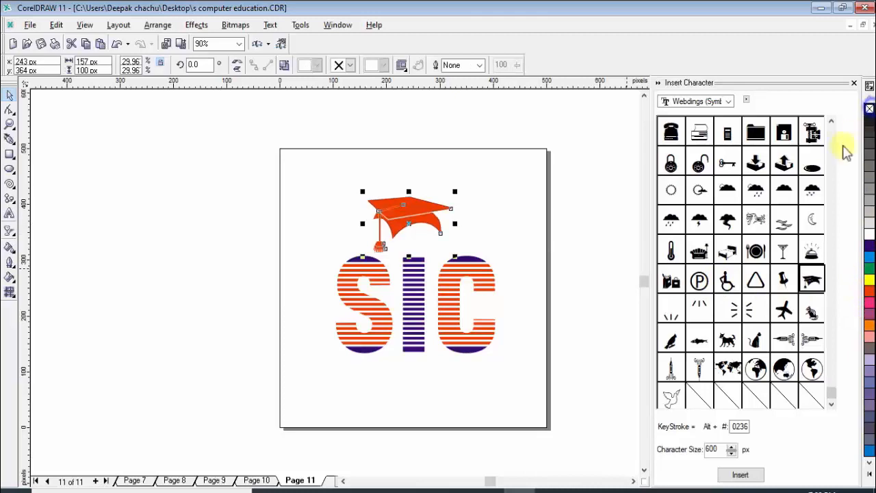
{"action": "left_click", "coordinate": [583, 255]}
Step: Reduce the graduation cap to about 137 × 88 px and raise it to leave a gap above the "i"
{"action": "left_click_drag", "start_coordinate": [408, 217], "coordinate": [413, 221]}
{"action": "left_click_drag", "start_coordinate": [460, 196], "coordinate": [449, 203]}
{"action": "left_click_drag", "start_coordinate": [421, 222], "coordinate": [425, 209]}
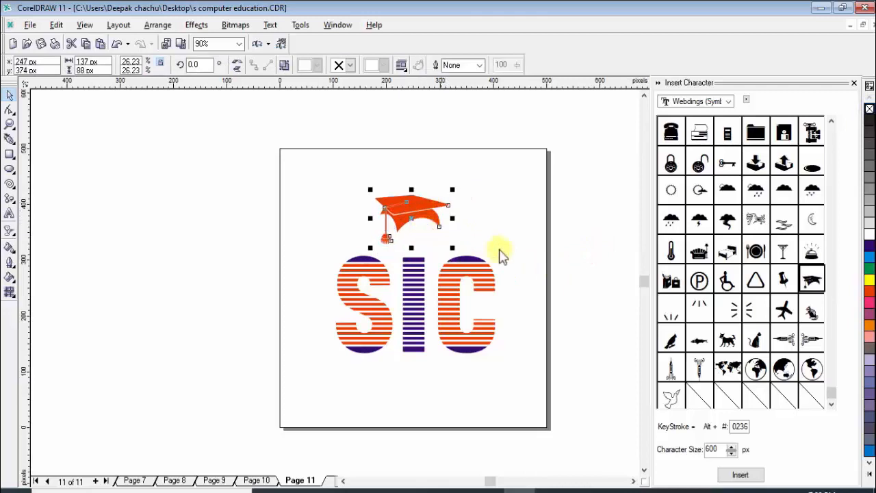
{"action": "left_click", "coordinate": [399, 130]}
{"action": "left_click_drag", "start_coordinate": [341, 141], "coordinate": [480, 248]}
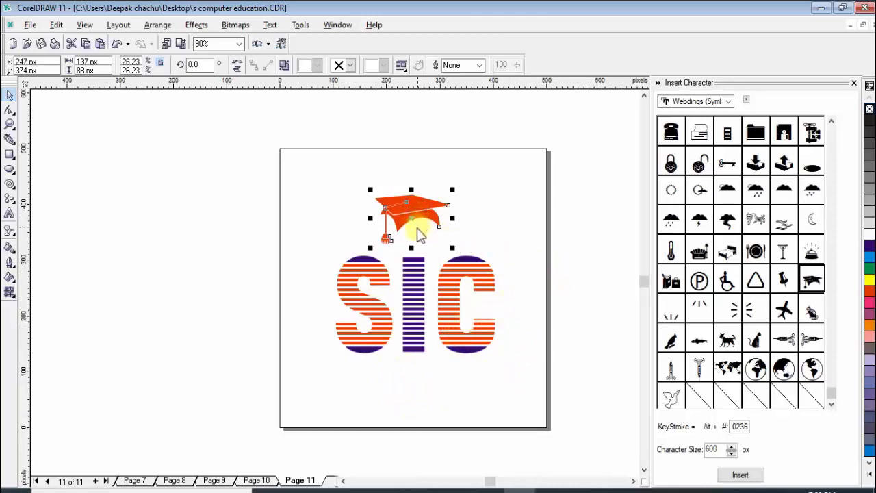
{"action": "mouse_move", "coordinate": [414, 220]}
{"action": "left_mouse_down"}
{"action": "mouse_move", "coordinate": [414, 199]}
{"action": "mouse_move", "coordinate": [414, 211]}
{"action": "left_mouse_up"}
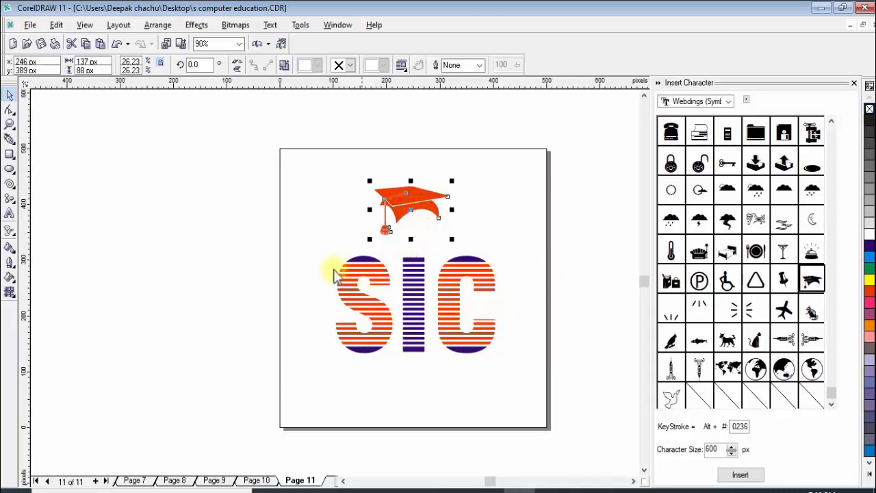
Step: Draw a small full circle, about 45 × 43 px, in the empty area beside the page
{"action": "left_click", "coordinate": [11, 169]}
{"action": "mouse_move", "coordinate": [162, 252]}
{"action": "left_mouse_down"}
{"action": "mouse_move", "coordinate": [171, 268]}
{"action": "mouse_move", "coordinate": [164, 260]}
{"action": "left_mouse_up"}
{"action": "left_click", "coordinate": [10, 94]}
{"action": "left_click_drag", "start_coordinate": [137, 213], "coordinate": [204, 301]}
{"action": "left_click_drag", "start_coordinate": [176, 266], "coordinate": [191, 283]}
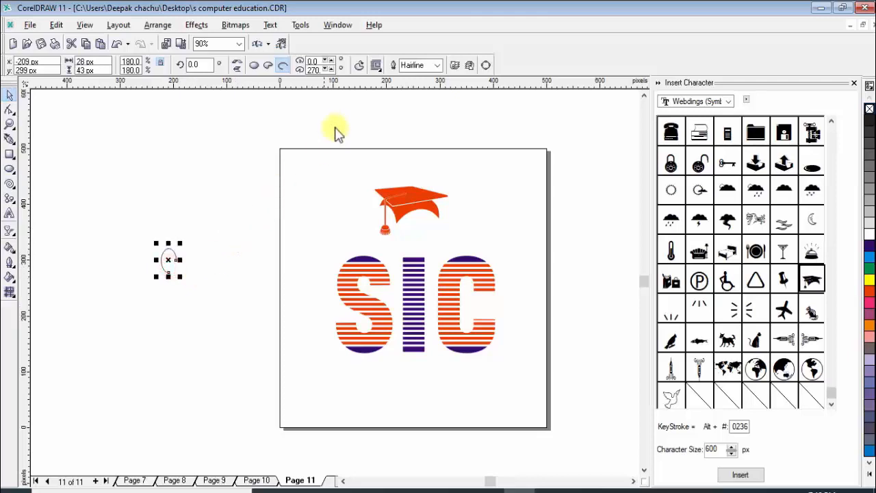
{"action": "left_click", "coordinate": [255, 67]}
{"action": "left_click_drag", "start_coordinate": [181, 260], "coordinate": [189, 260]}
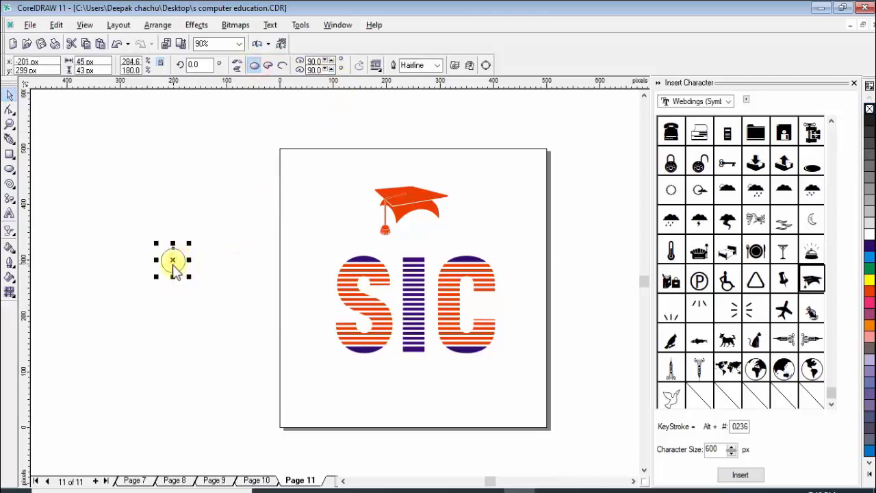
Step: Draw two slightly tilted lines crossing inside the small circle, then select the circle together with both lines
{"action": "left_click", "coordinate": [10, 155]}
{"action": "left_click", "coordinate": [10, 138]}
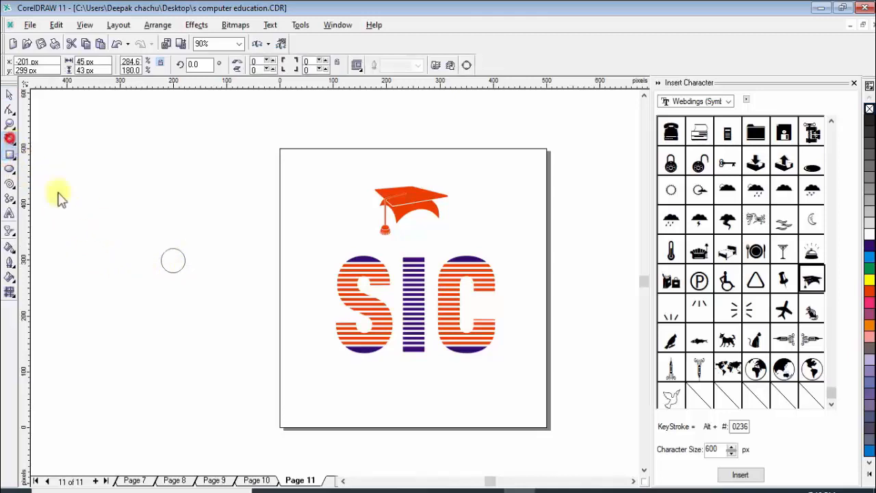
{"action": "left_click", "coordinate": [185, 256]}
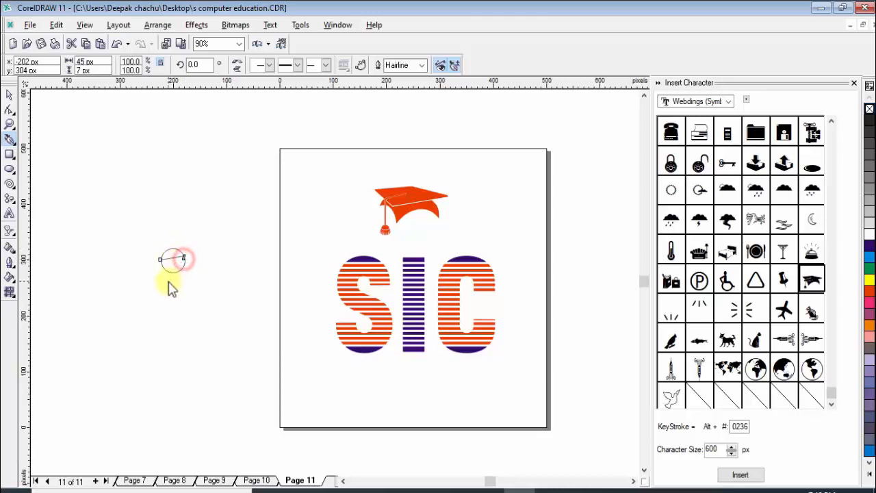
{"action": "left_click", "coordinate": [169, 249]}
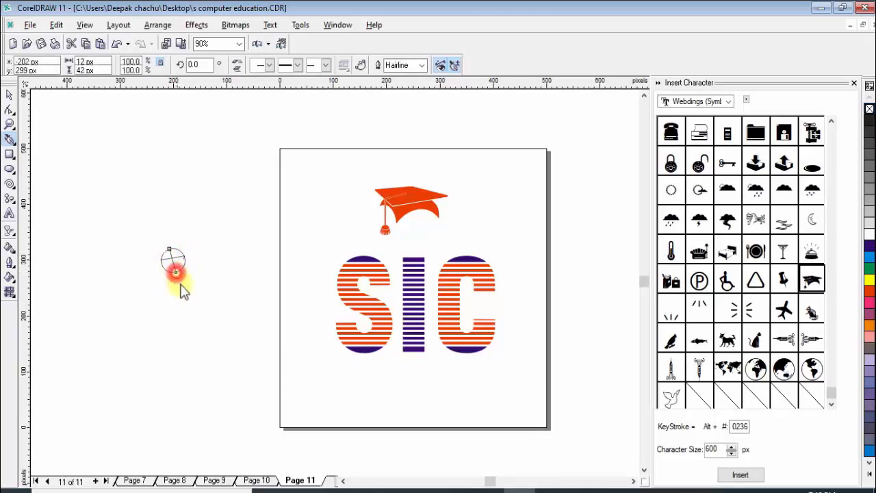
{"action": "left_click", "coordinate": [9, 96]}
{"action": "left_click_drag", "start_coordinate": [121, 214], "coordinate": [219, 342]}
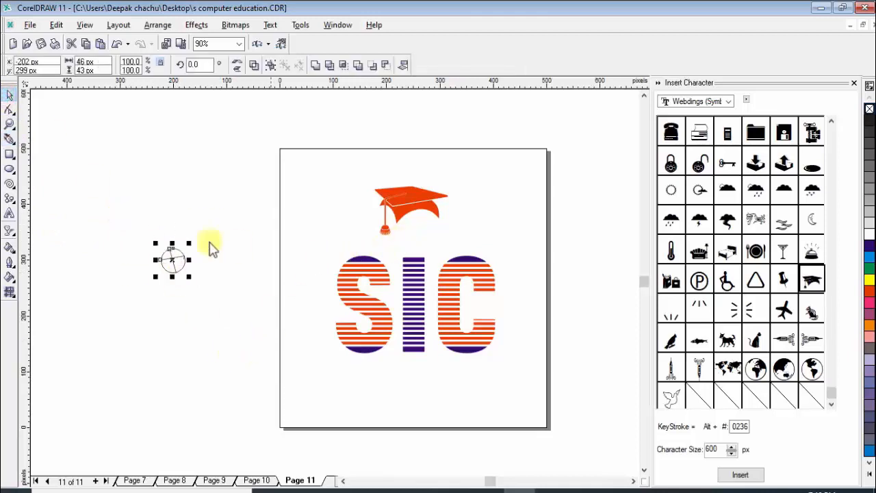
Step: Copy the small orange-red emblem above the "i" from the finished logo on Page 7 and paste it onto Page 11
{"action": "left_click", "coordinate": [270, 482]}
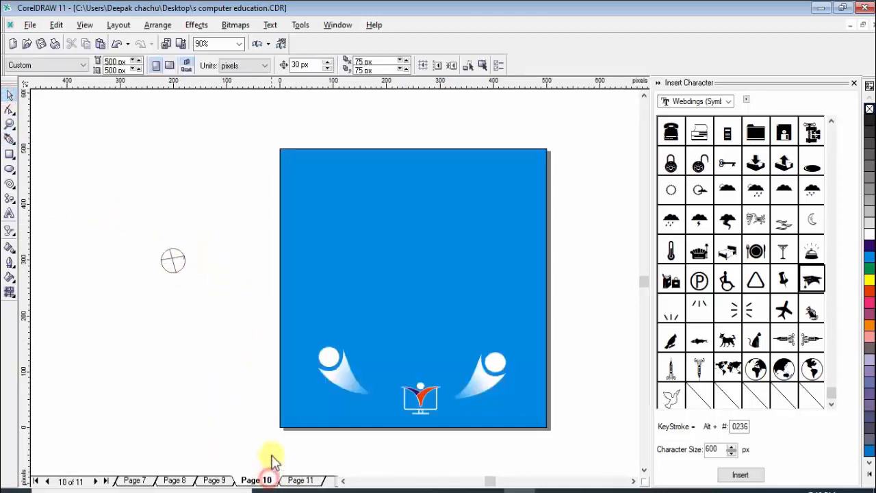
{"action": "left_click", "coordinate": [214, 480]}
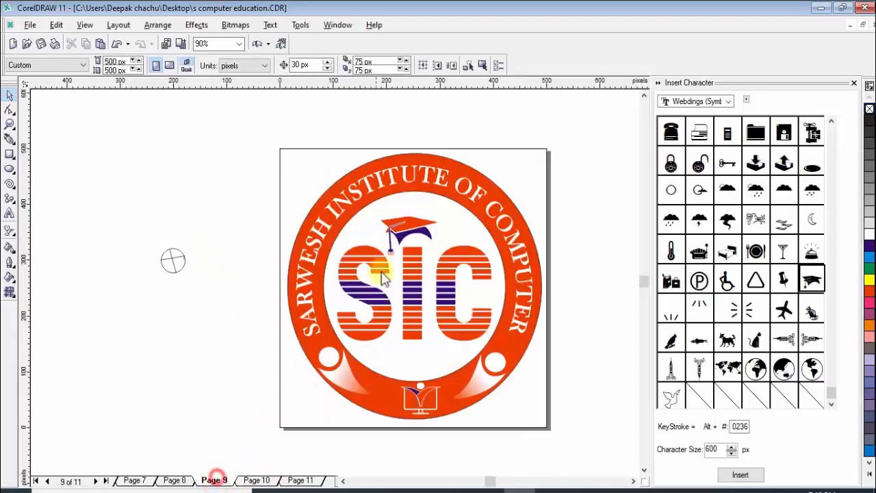
{"action": "left_click", "coordinate": [175, 480]}
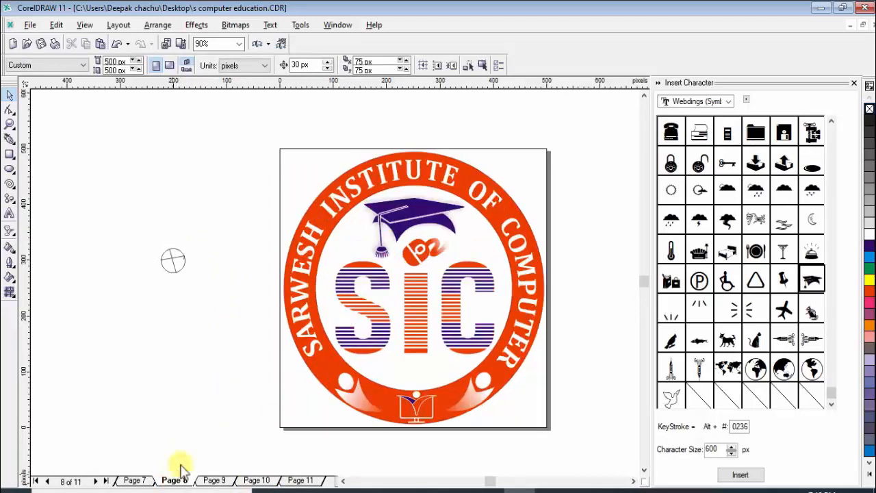
{"action": "left_click", "coordinate": [418, 250]}
{"action": "key", "text": "Page_Up"}
{"action": "left_click_drag", "start_coordinate": [568, 198], "coordinate": [382, 281]}
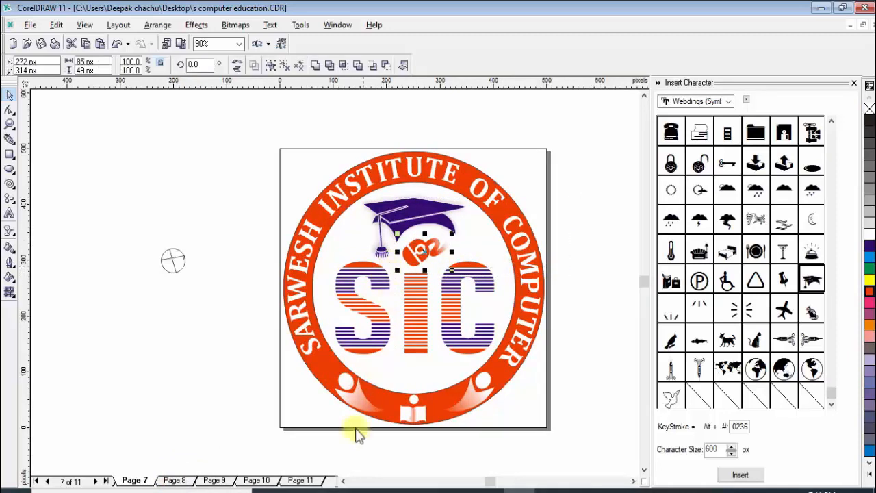
{"action": "left_click", "coordinate": [302, 480]}
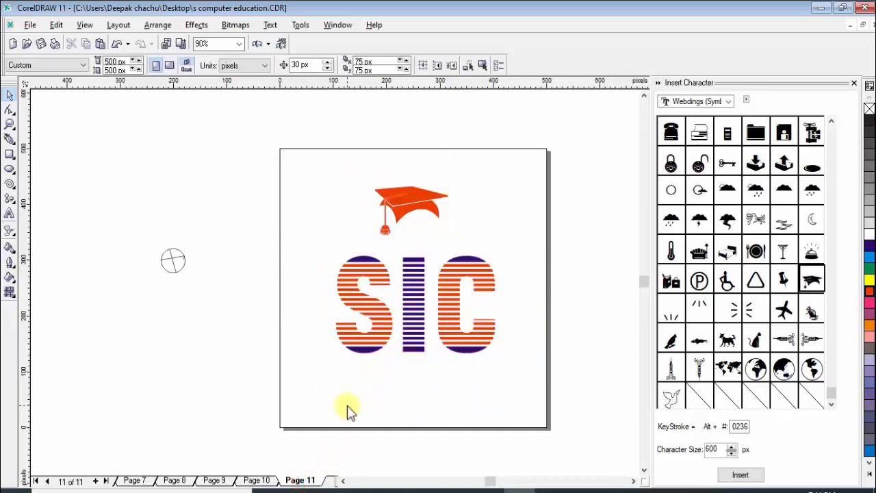
{"action": "key", "text": "ctrl+v"}
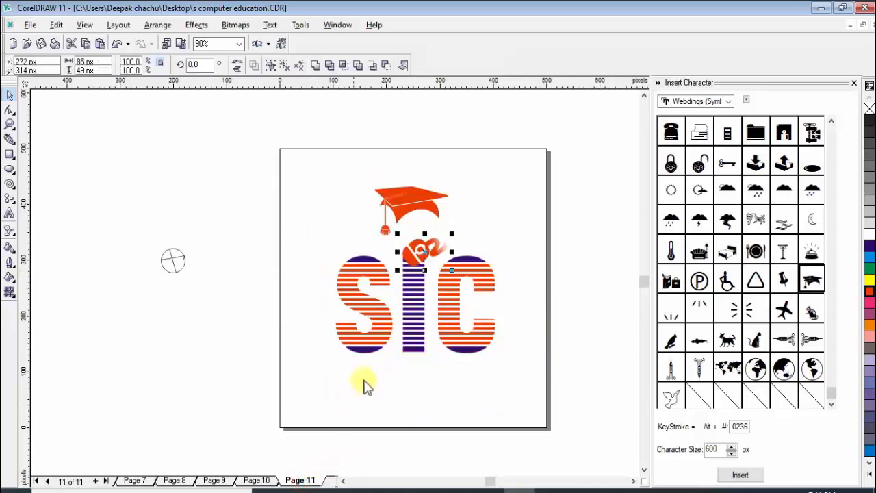
Step: Group the pasted emblem and raise it into the gap between the "i" and the graduation cap
{"action": "right_click", "coordinate": [426, 249]}
{"action": "left_click", "coordinate": [452, 293]}
{"action": "mouse_move", "coordinate": [432, 259]}
{"action": "left_mouse_down"}
{"action": "mouse_move", "coordinate": [419, 237]}
{"action": "mouse_move", "coordinate": [426, 247]}
{"action": "left_mouse_up"}
{"action": "left_click", "coordinate": [425, 237]}
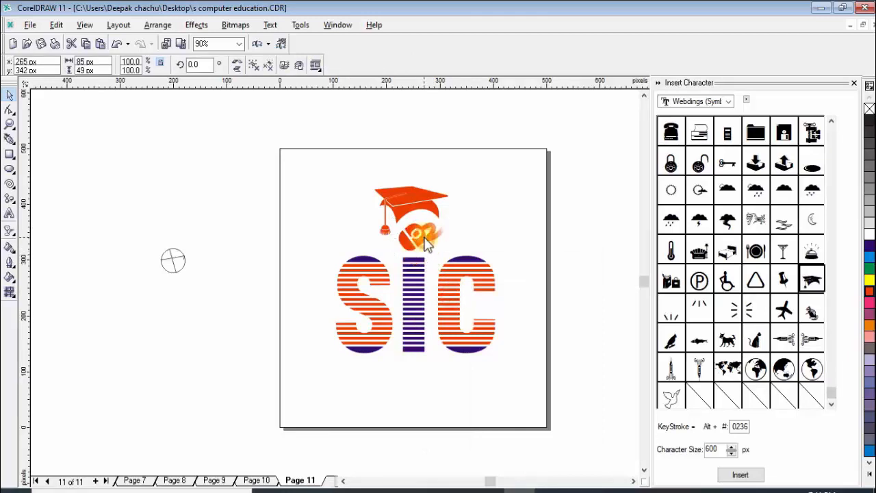
{"action": "left_click", "coordinate": [612, 252]}
Step: Widen the graduation cap to about 164 × 88 px and lower it slightly over the emblem
{"action": "left_click", "coordinate": [404, 206]}
{"action": "left_click_drag", "start_coordinate": [369, 210], "coordinate": [350, 211]}
{"action": "left_click_drag", "start_coordinate": [412, 202], "coordinate": [429, 214]}
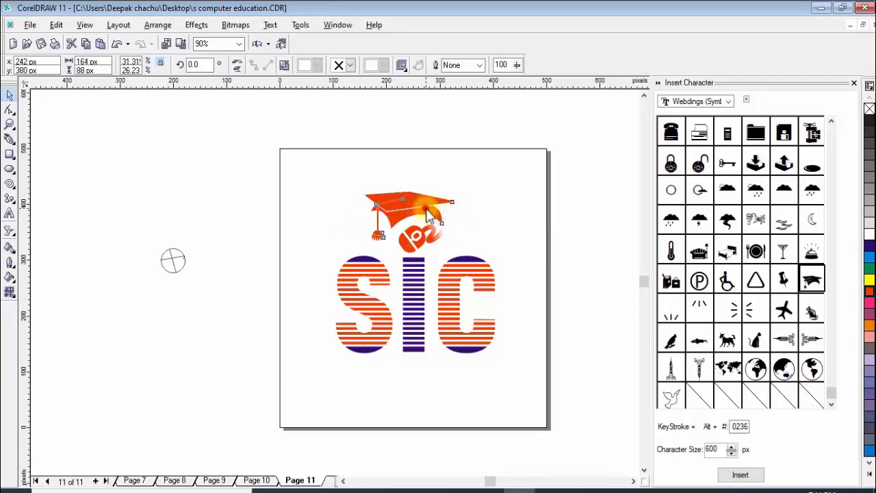
{"action": "left_click", "coordinate": [593, 244]}
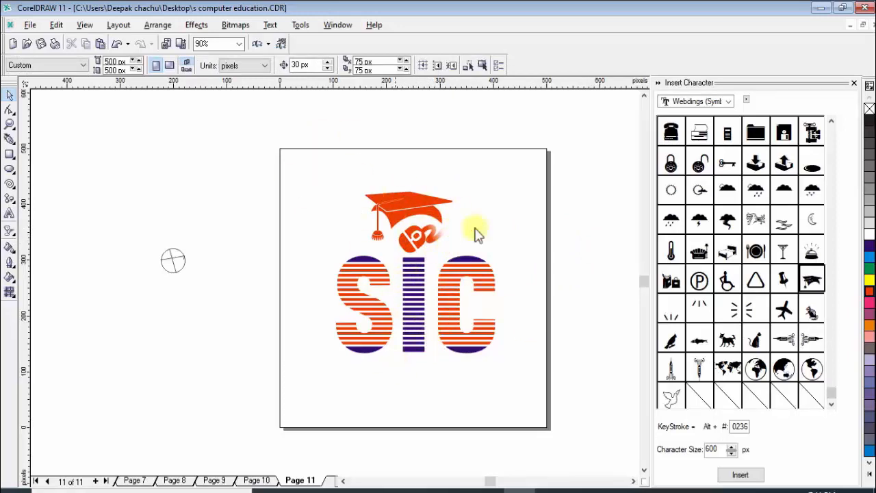
{"action": "left_click", "coordinate": [420, 201]}
{"action": "left_click", "coordinate": [596, 255]}
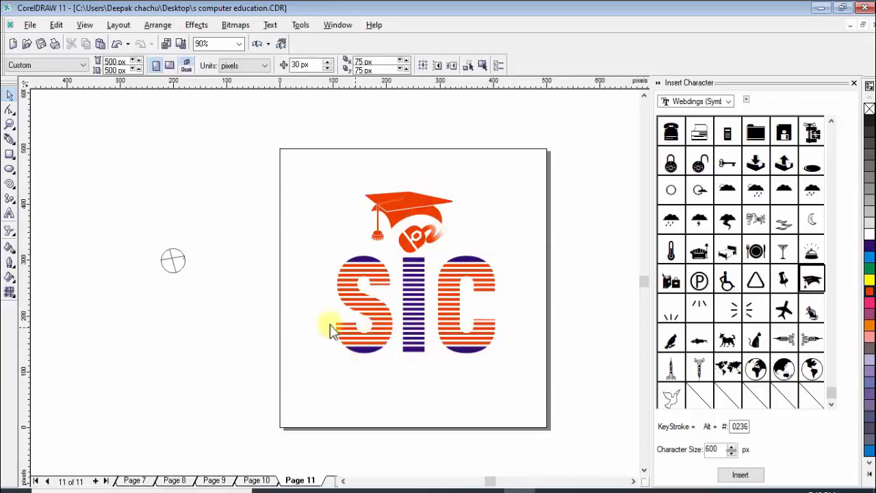
Step: Draw a full circle of about 382 × 382 px around the logo and shift it to centre on the letters
{"action": "left_click", "coordinate": [10, 169]}
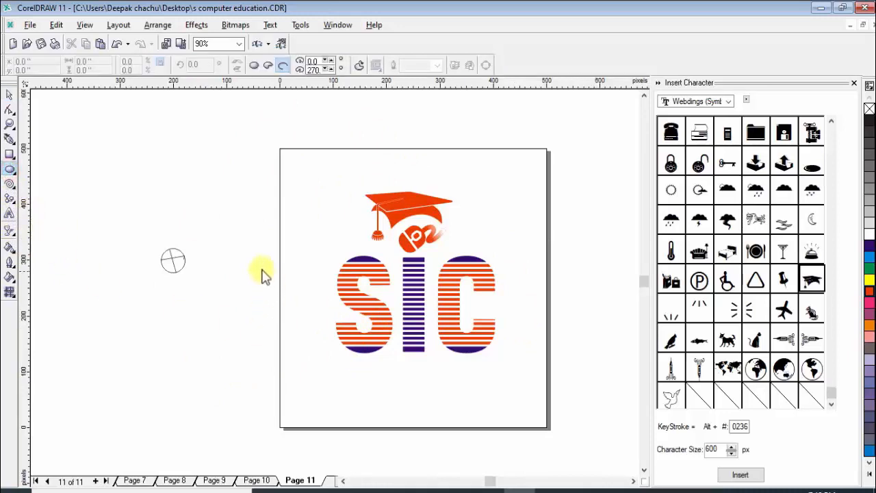
{"action": "mouse_move", "coordinate": [315, 192]}
{"action": "left_mouse_down"}
{"action": "mouse_move", "coordinate": [387, 312]}
{"action": "mouse_move", "coordinate": [475, 406]}
{"action": "left_mouse_up"}
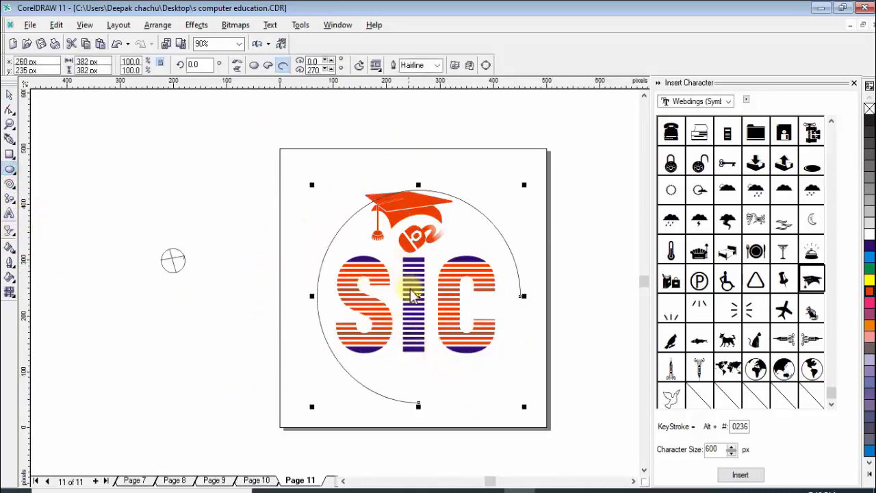
{"action": "left_click", "coordinate": [254, 66]}
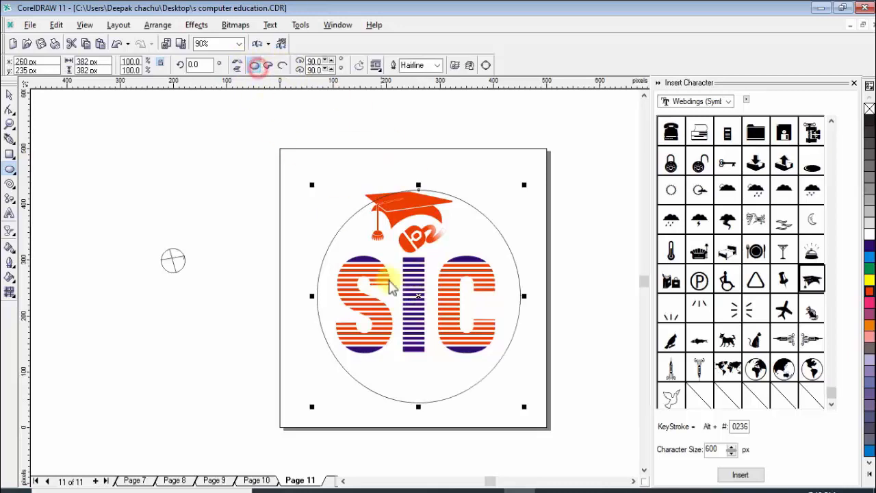
{"action": "left_click_drag", "start_coordinate": [416, 292], "coordinate": [414, 287]}
Step: Select the large circle together with all the logo artwork and lower them slightly on the page
{"action": "left_click", "coordinate": [6, 94]}
{"action": "left_click_drag", "start_coordinate": [170, 122], "coordinate": [246, 165]}
{"action": "left_click", "coordinate": [9, 94]}
{"action": "left_click", "coordinate": [207, 237]}
{"action": "left_click_drag", "start_coordinate": [252, 123], "coordinate": [552, 419]}
{"action": "left_click_drag", "start_coordinate": [411, 291], "coordinate": [415, 304]}
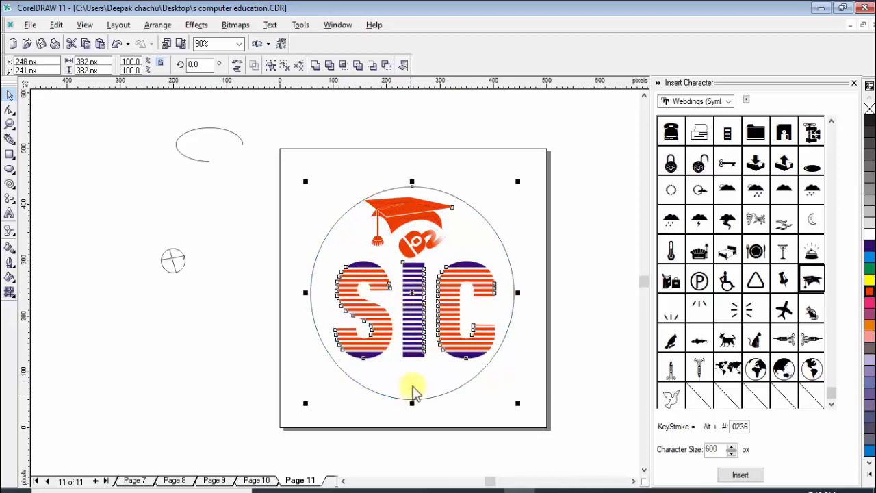
{"action": "left_click", "coordinate": [115, 312]}
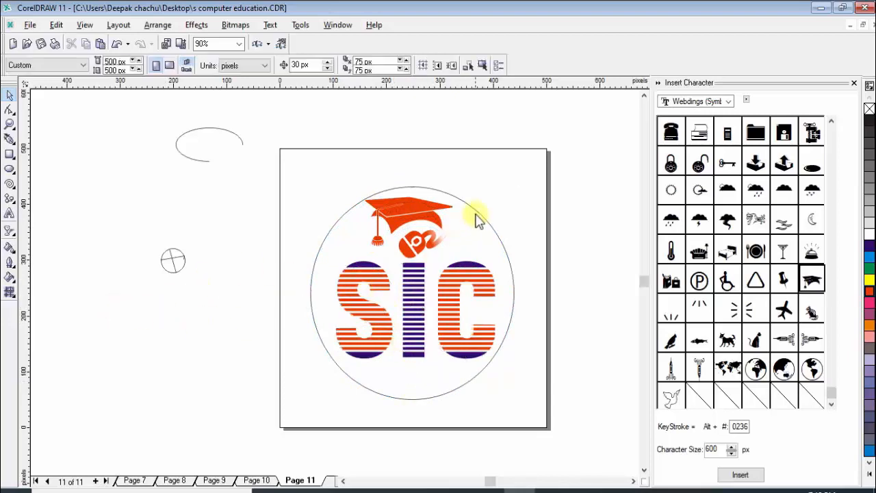
Step: Fill the circle around the logo with white and send it behind the artwork
{"action": "left_click", "coordinate": [476, 212]}
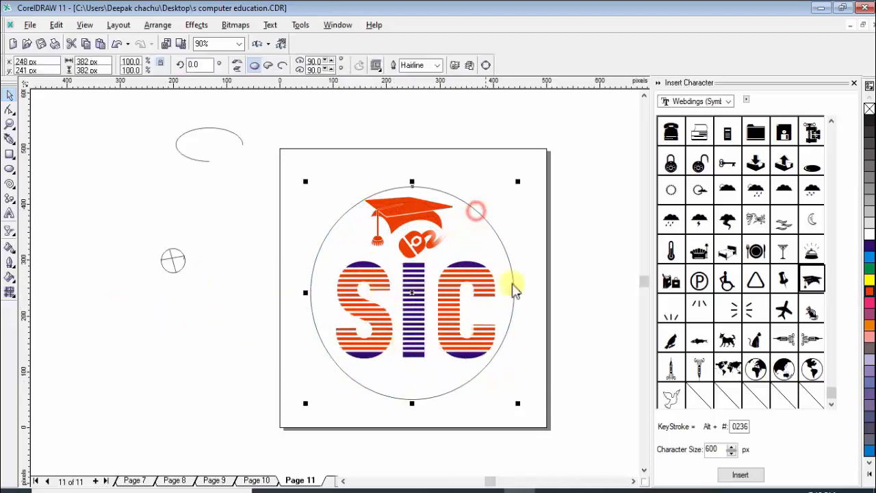
{"action": "left_click", "coordinate": [870, 234]}
{"action": "right_click", "coordinate": [427, 216]}
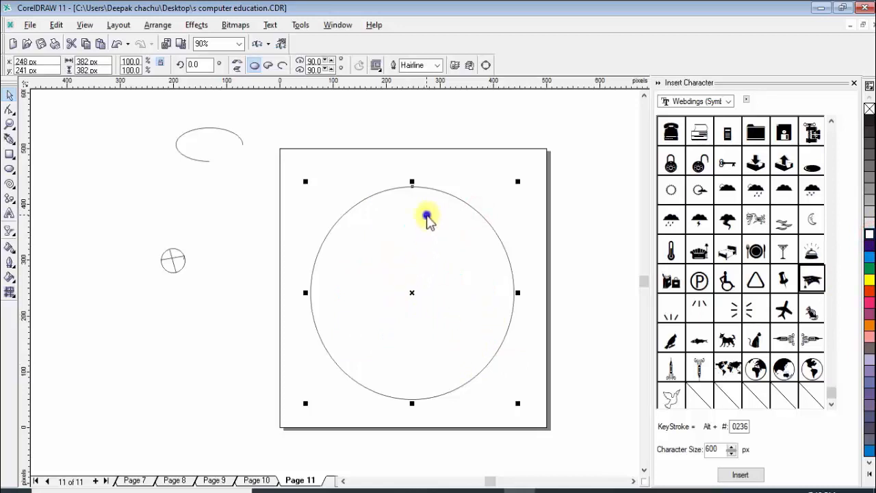
{"action": "mouse_move", "coordinate": [504, 353]}
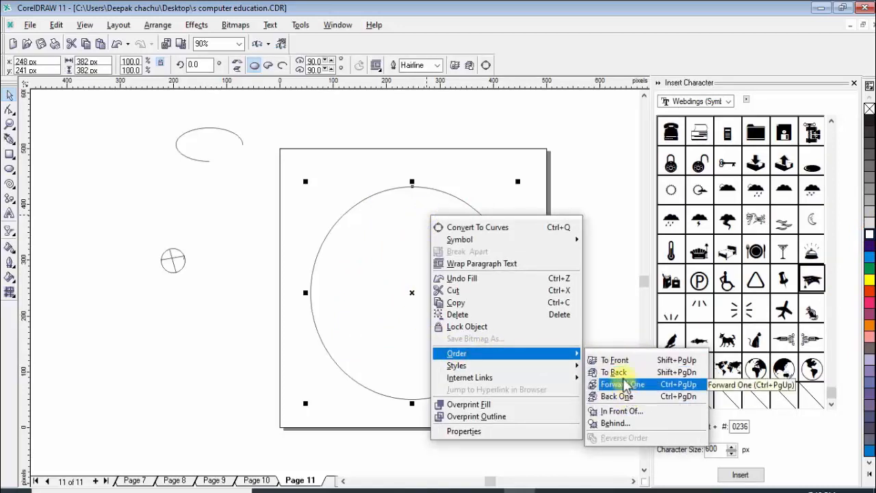
{"action": "left_click", "coordinate": [618, 372]}
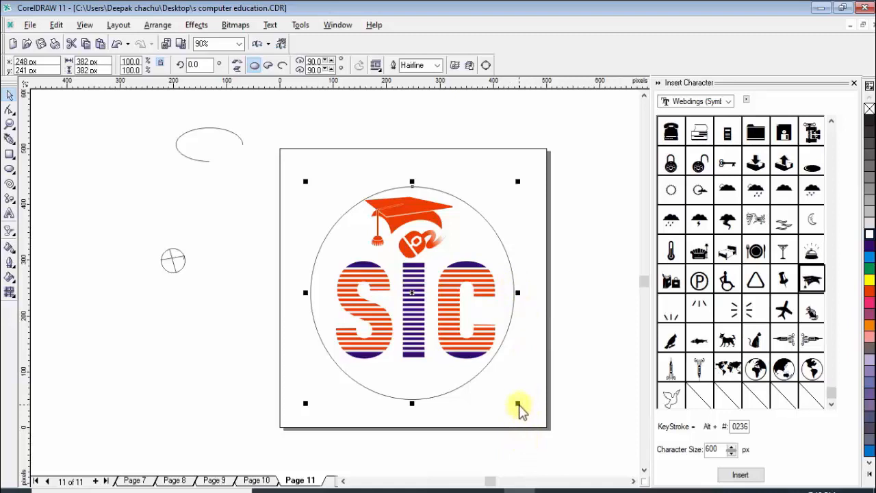
Step: Create a concentric duplicate of the circle enlarged to 500 × 500 px and send it to the back
{"action": "left_click_drag", "start_coordinate": [520, 409], "coordinate": [553, 451]}
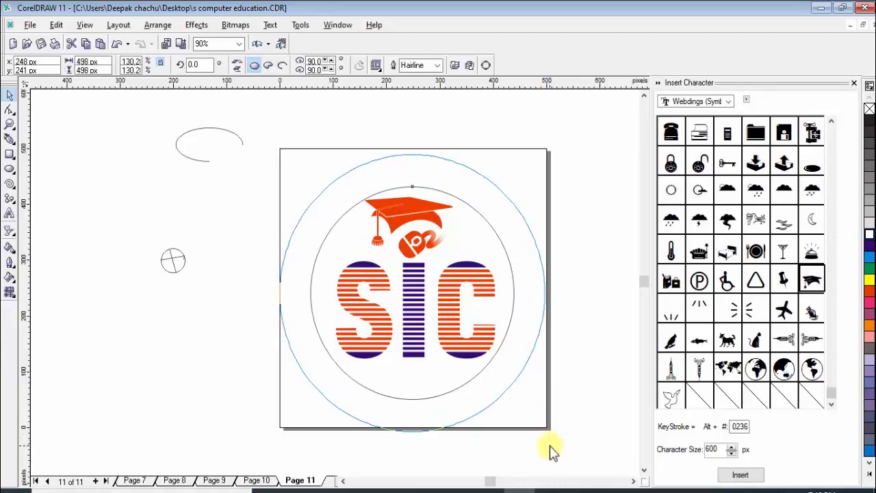
{"action": "mouse_move", "coordinate": [549, 443]}
{"action": "left_mouse_down"}
{"action": "mouse_move", "coordinate": [521, 412]}
{"action": "mouse_move", "coordinate": [550, 438]}
{"action": "left_mouse_up"}
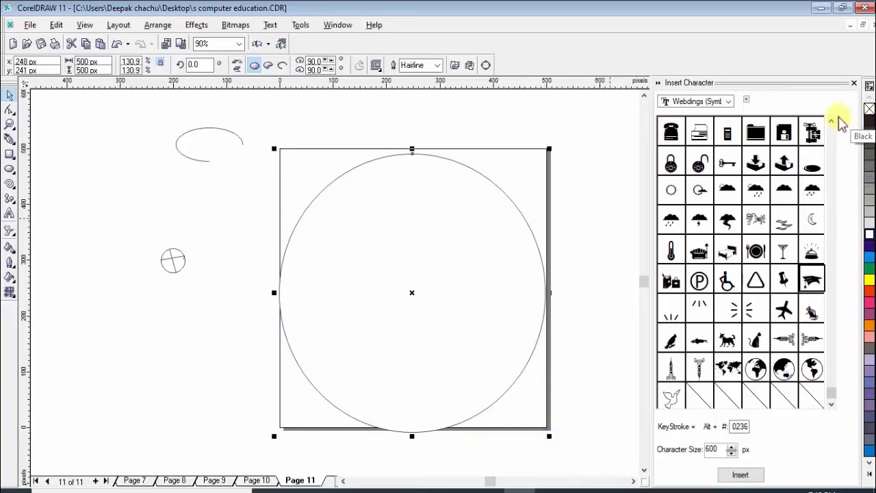
{"action": "right_click", "coordinate": [438, 207]}
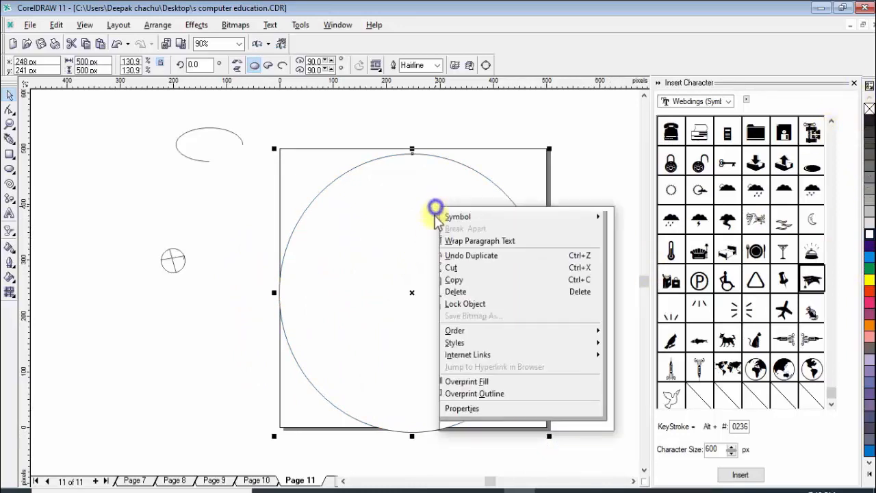
{"action": "left_click", "coordinate": [482, 345]}
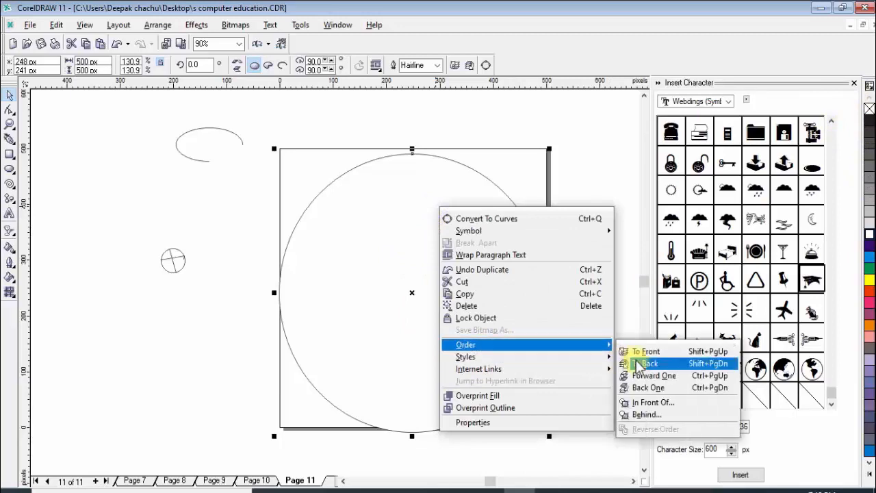
{"action": "left_click", "coordinate": [636, 361]}
{"action": "left_click", "coordinate": [574, 245]}
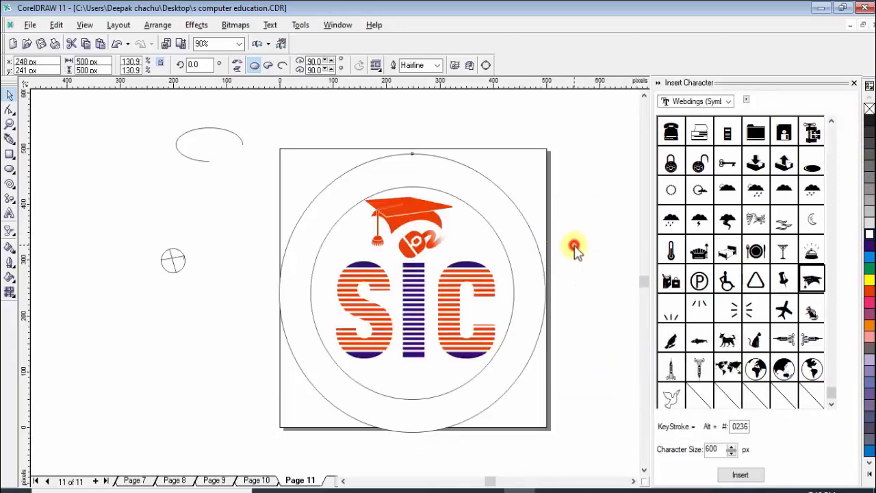
Step: Fill the outer 500 px circle with the orange-red used in the letters to form a ring
{"action": "left_click", "coordinate": [503, 197]}
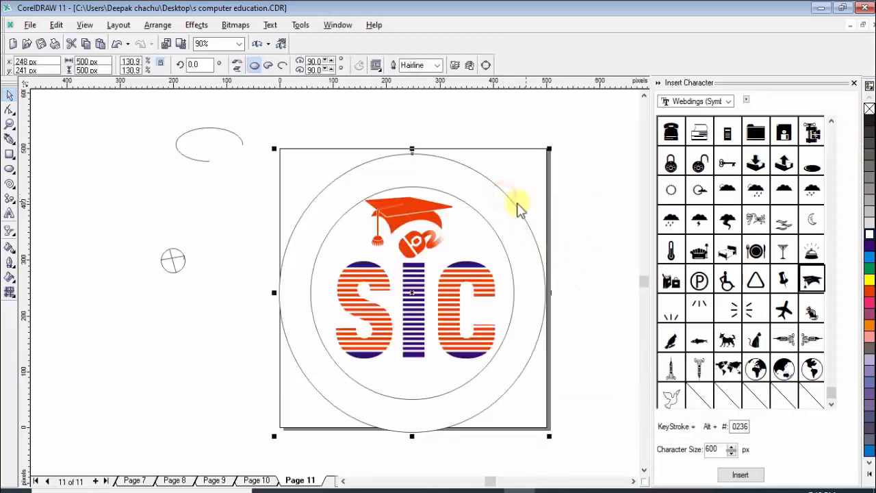
{"action": "left_click", "coordinate": [613, 217]}
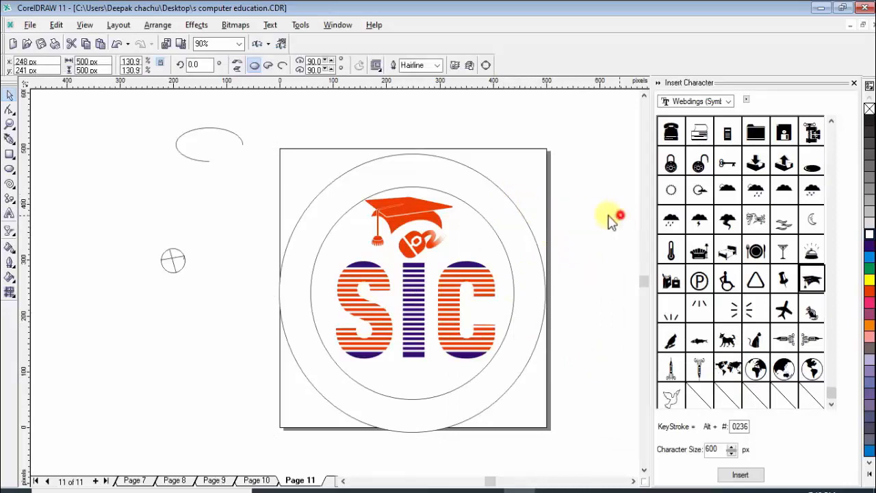
{"action": "left_click", "coordinate": [515, 208]}
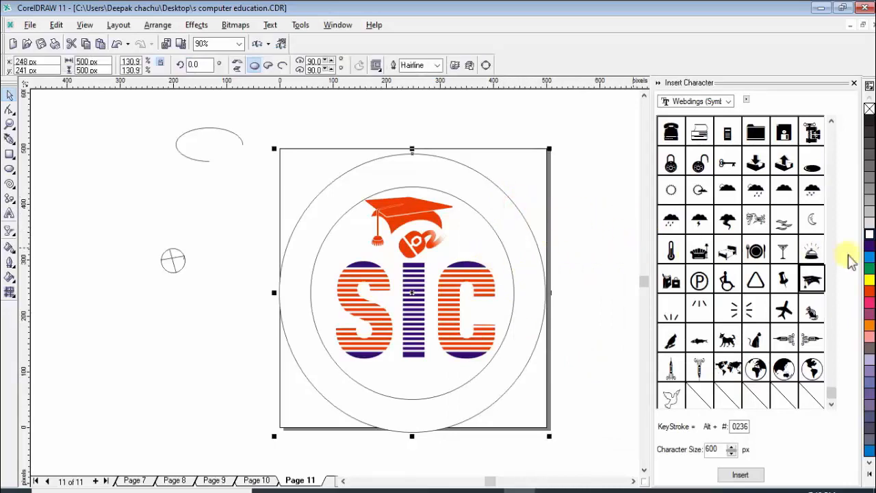
{"action": "left_click", "coordinate": [869, 294]}
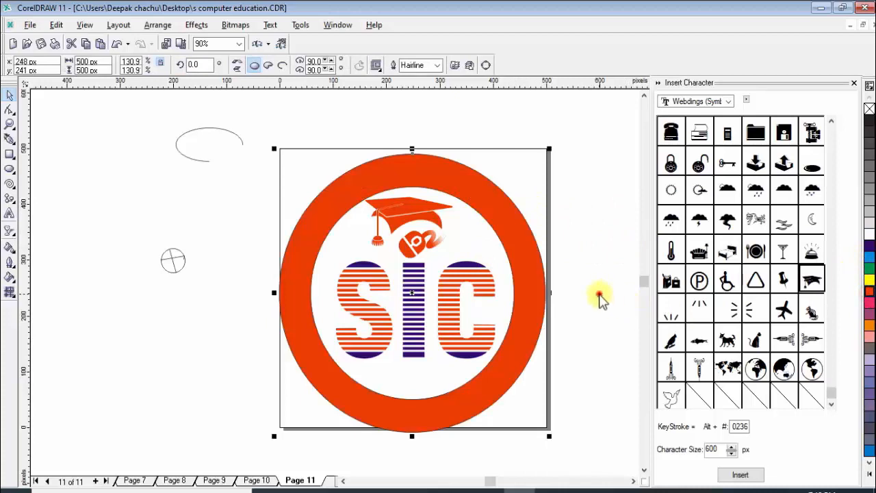
{"action": "left_click", "coordinate": [599, 295]}
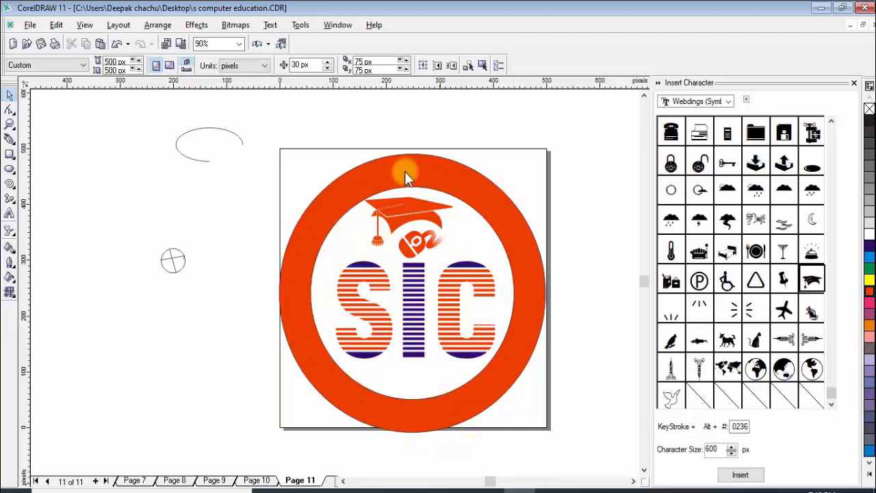
Step: Place a copy of the inner white circle in the empty area beside the page
{"action": "left_click", "coordinate": [484, 246]}
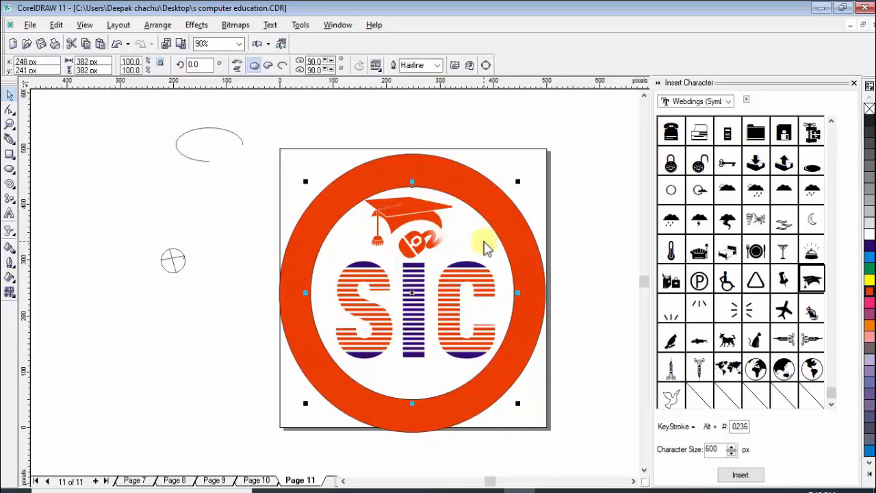
{"action": "left_click_drag", "start_coordinate": [481, 249], "coordinate": [262, 383]}
{"action": "scroll", "coordinate": [538, 141], "scroll_direction": "down", "scroll_amount": 1}
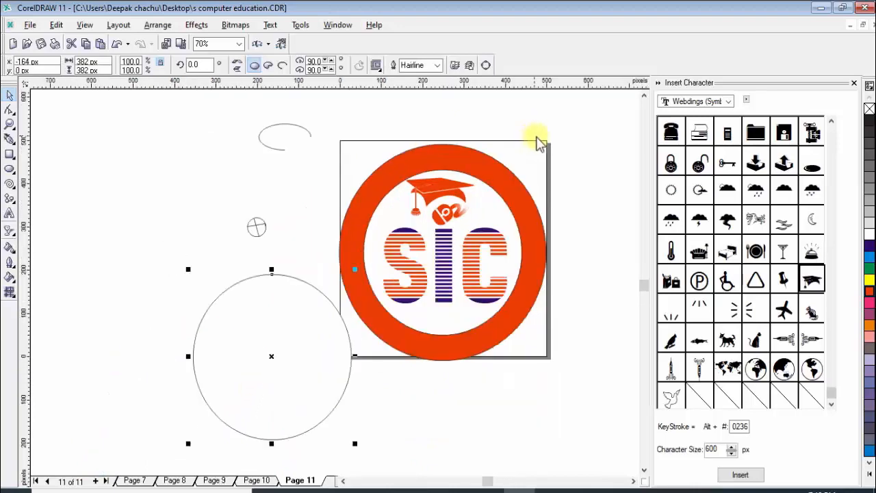
Step: Close the character browser and delete the small crossed circle and the stray arc beside the page
{"action": "left_click", "coordinate": [854, 83]}
{"action": "left_click", "coordinate": [255, 222]}
{"action": "left_click_drag", "start_coordinate": [219, 194], "coordinate": [307, 249]}
{"action": "key", "text": "Delete"}
{"action": "left_click_drag", "start_coordinate": [242, 98], "coordinate": [346, 179]}
{"action": "key", "text": "Delete"}
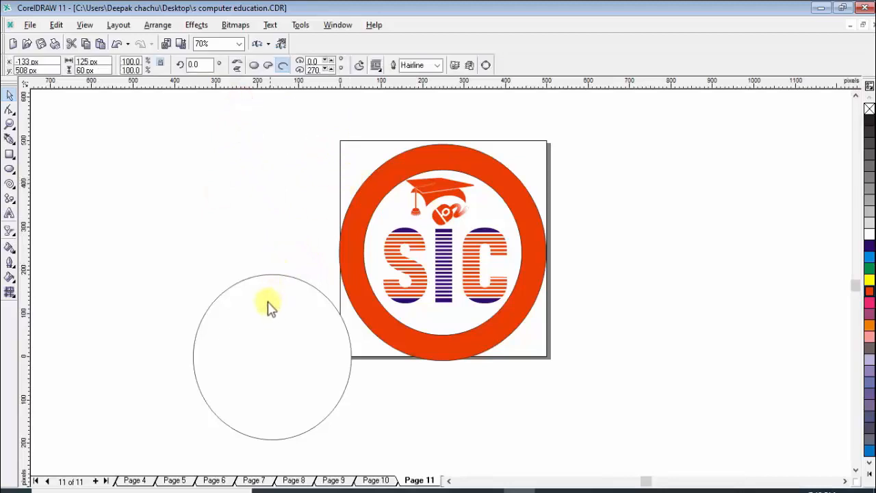
Step: Move the copied circle clear of the page and write "SARWESH INSTITUTE OF COMPUTER" along its outline
{"action": "left_click_drag", "start_coordinate": [265, 276], "coordinate": [206, 203]}
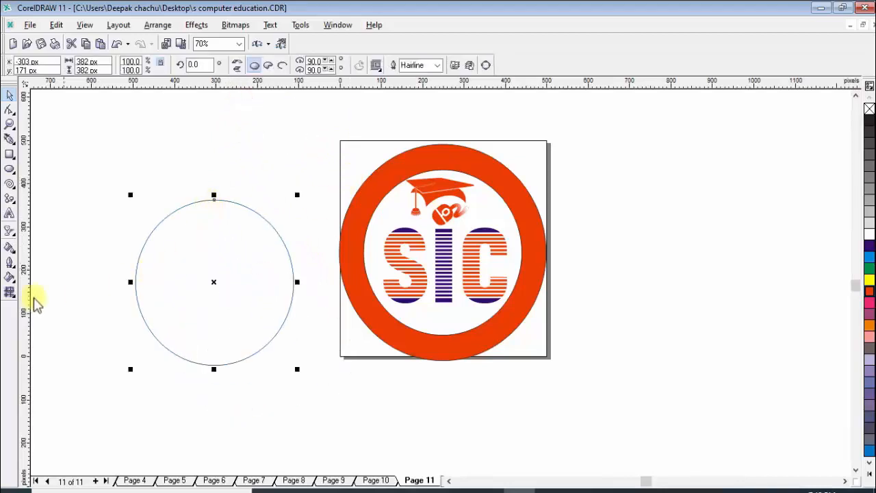
{"action": "left_click", "coordinate": [10, 213]}
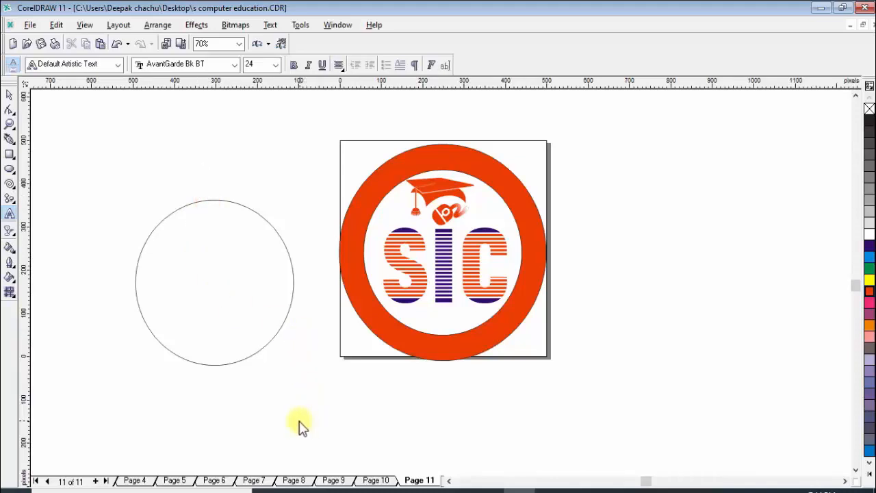
{"action": "type", "text": "al"}
{"action": "key", "text": "BackSpace"}
{"action": "key", "text": "BackSpace"}
{"action": "key", "text": "BackSpace"}
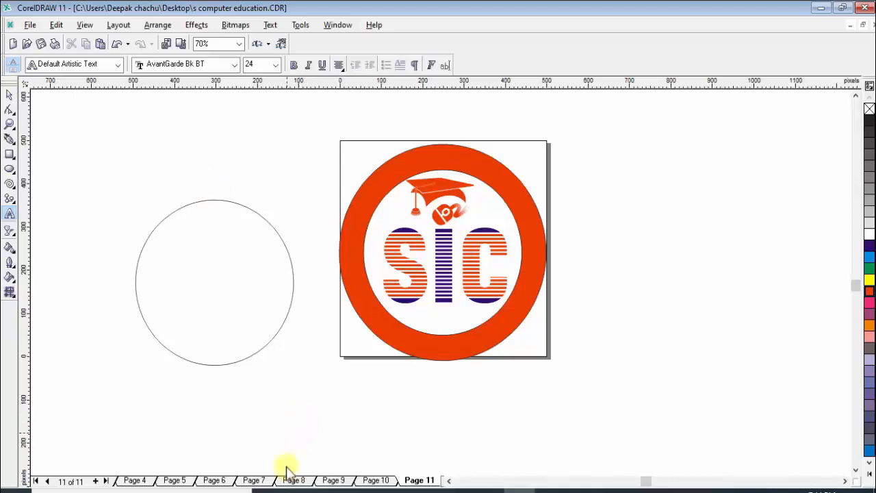
{"action": "type", "text": "SARW"}
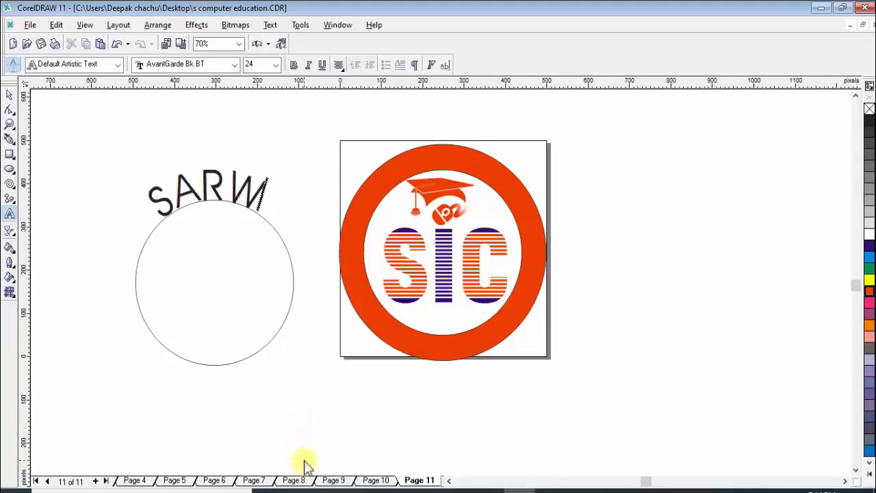
{"action": "type", "text": "ESH INS"}
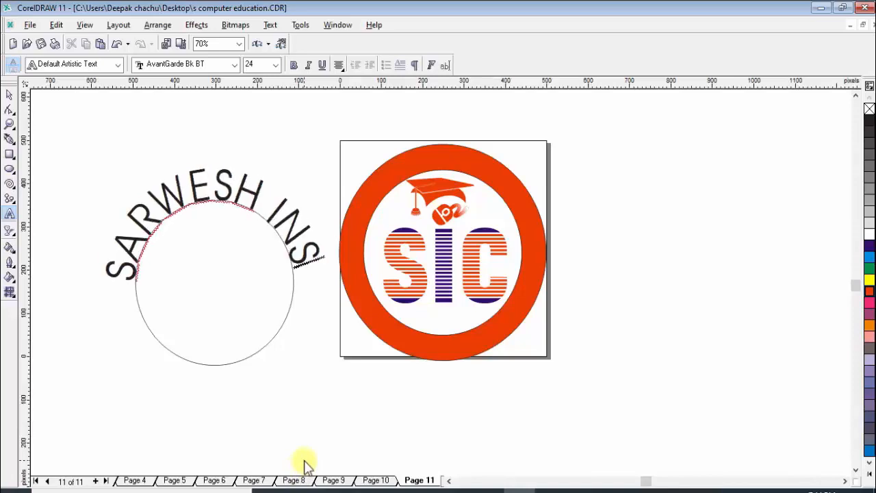
{"action": "type", "text": "TITUTE O"}
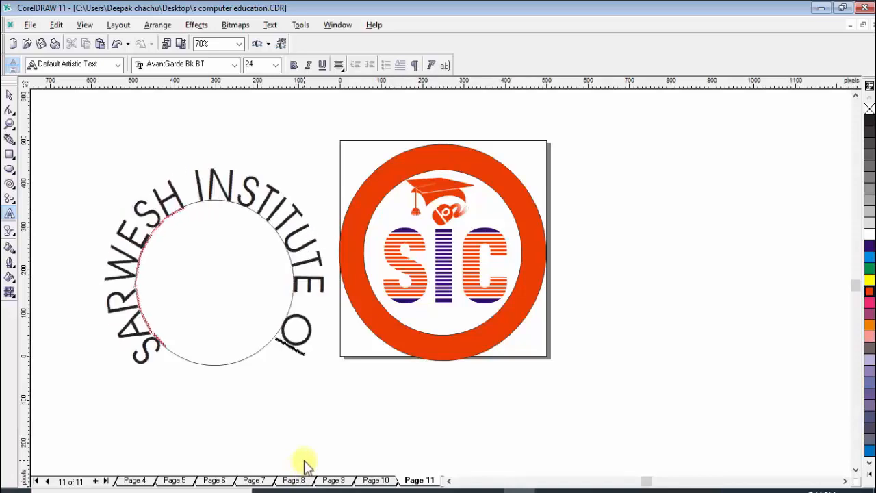
{"action": "type", "text": "F COMPUTER"}
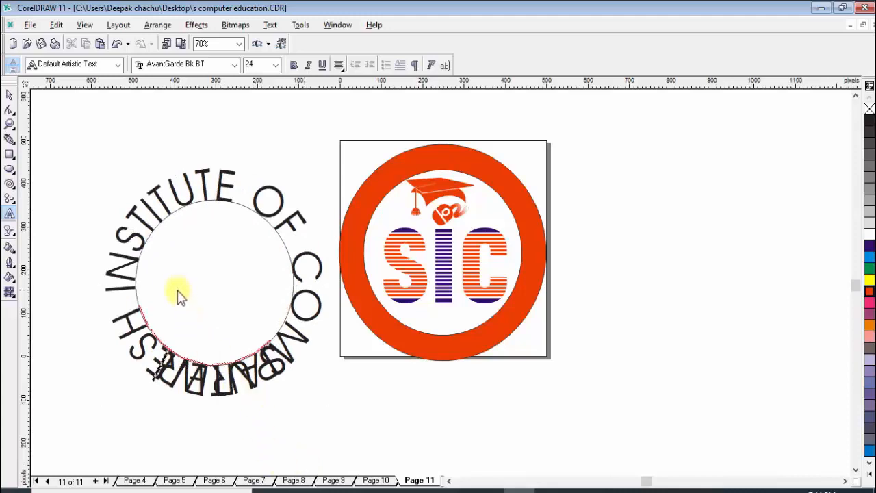
Step: Set all of the text around the copied circle to size 10 in the Baskerville Old Face font
{"action": "double_click", "coordinate": [180, 204]}
{"action": "key", "text": "ctrl+a"}
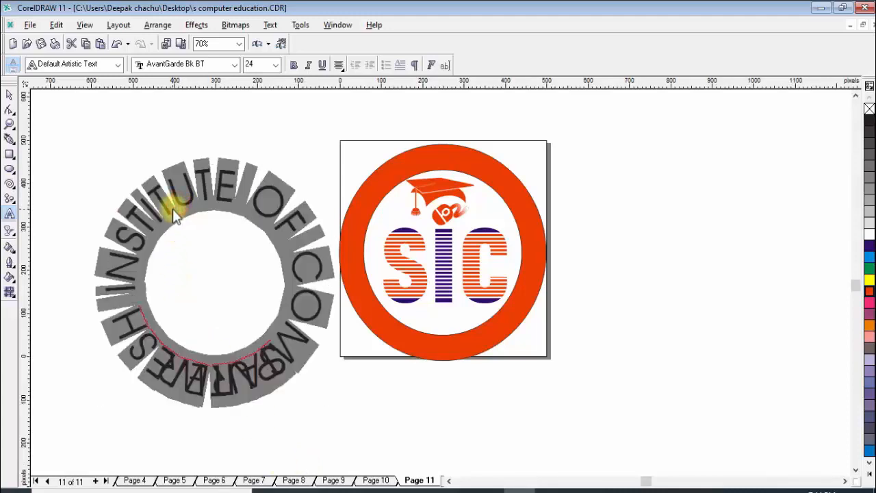
{"action": "left_click", "coordinate": [278, 64]}
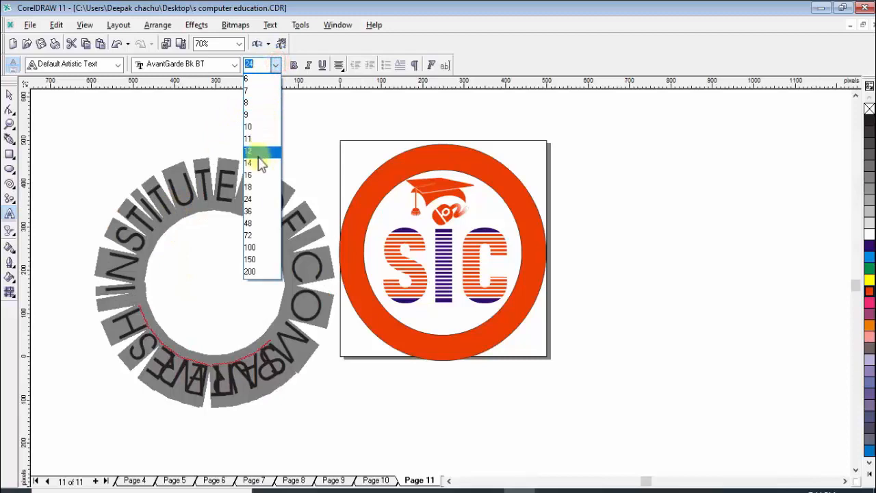
{"action": "left_click", "coordinate": [253, 129]}
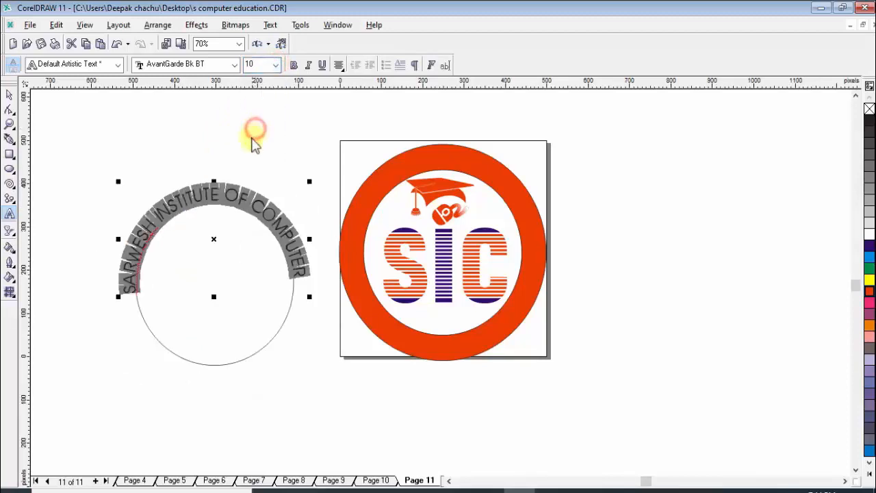
{"action": "left_click", "coordinate": [9, 96]}
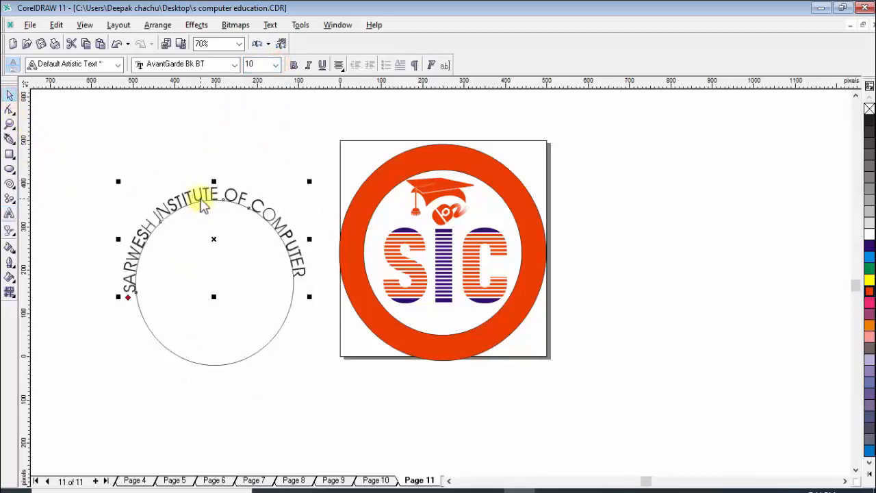
{"action": "left_click", "coordinate": [196, 65]}
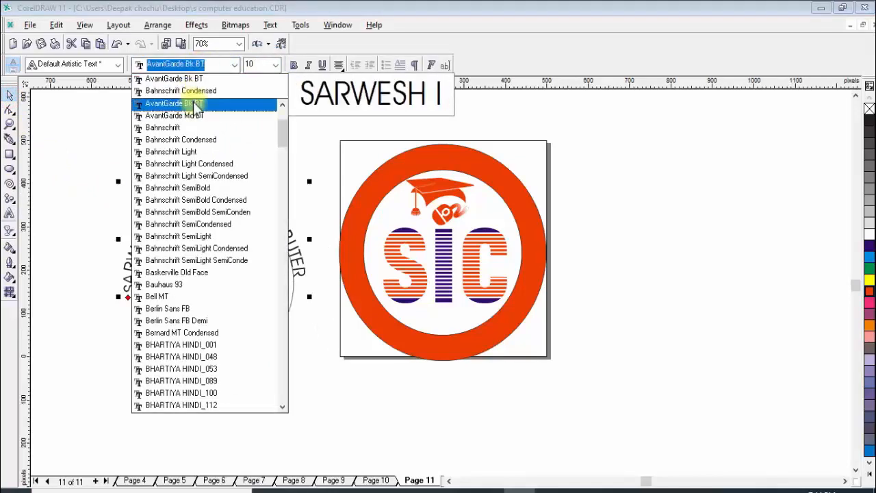
{"action": "type", "text": "Baskerville Old Face"}
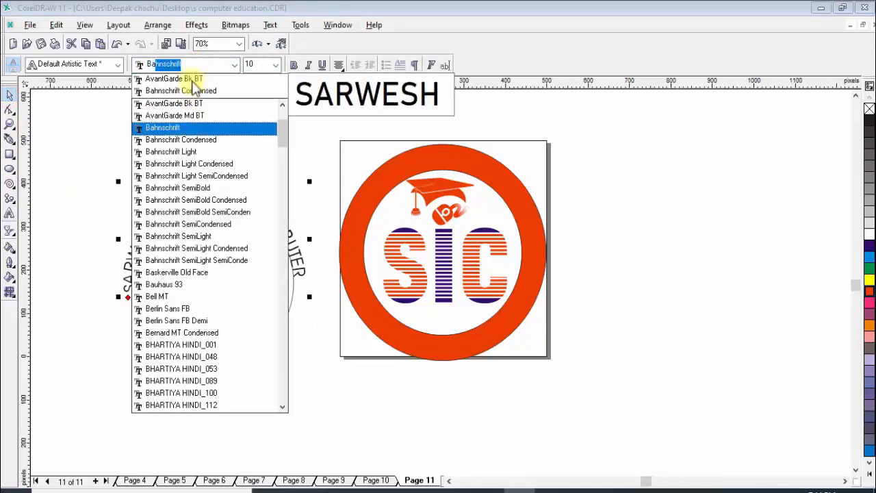
{"action": "left_click", "coordinate": [198, 273]}
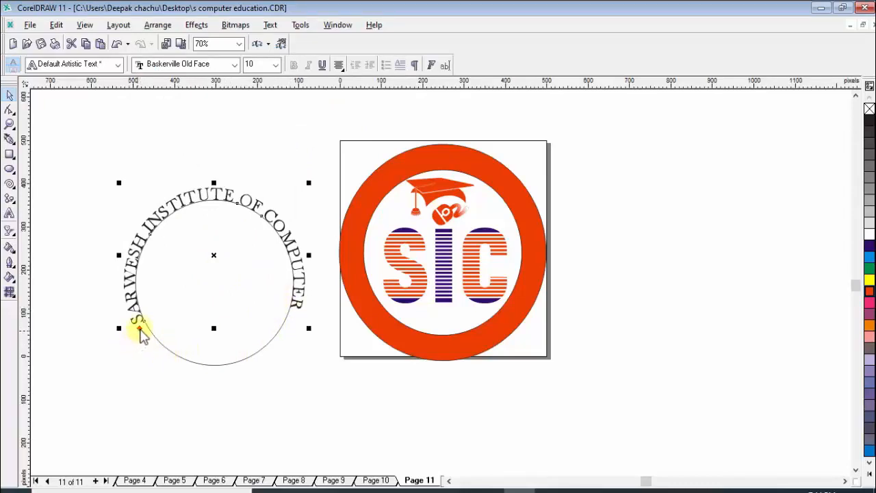
Step: Slide the text along the circle until both its ends are level, using a temporary horizontal guideline at 101 px
{"action": "left_click_drag", "start_coordinate": [238, 82], "coordinate": [224, 318]}
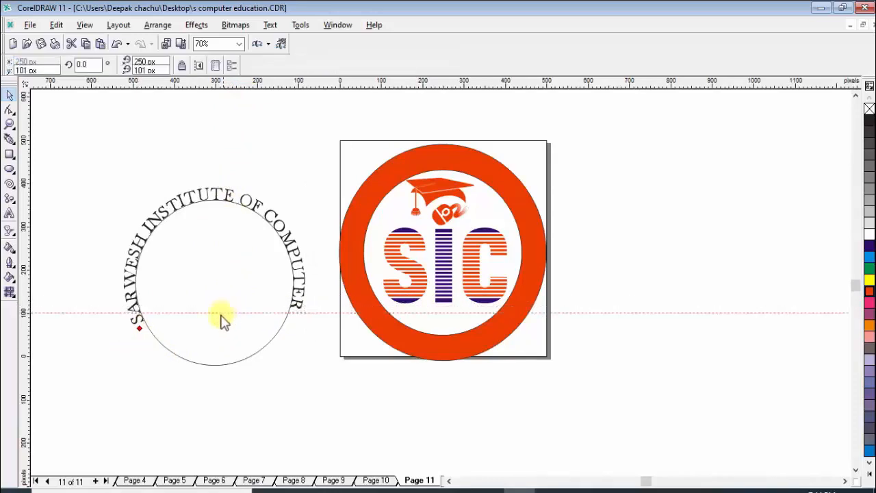
{"action": "left_click", "coordinate": [139, 330]}
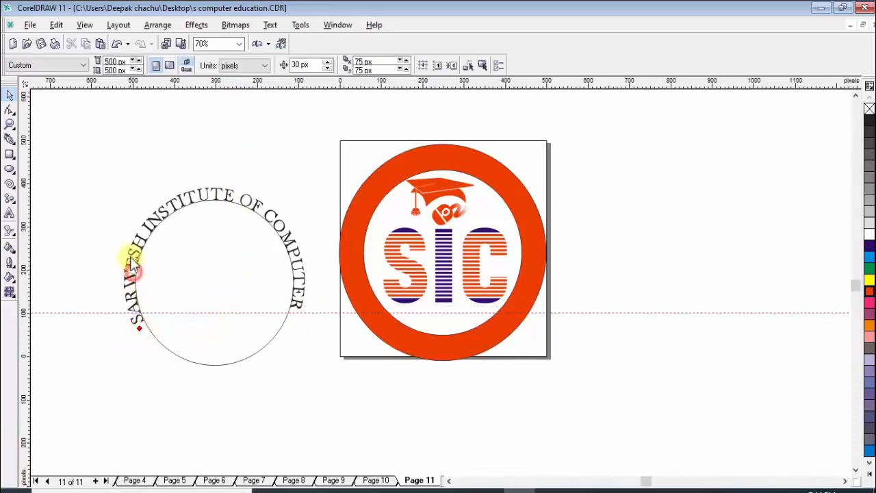
{"action": "left_click_drag", "start_coordinate": [141, 334], "coordinate": [136, 327]}
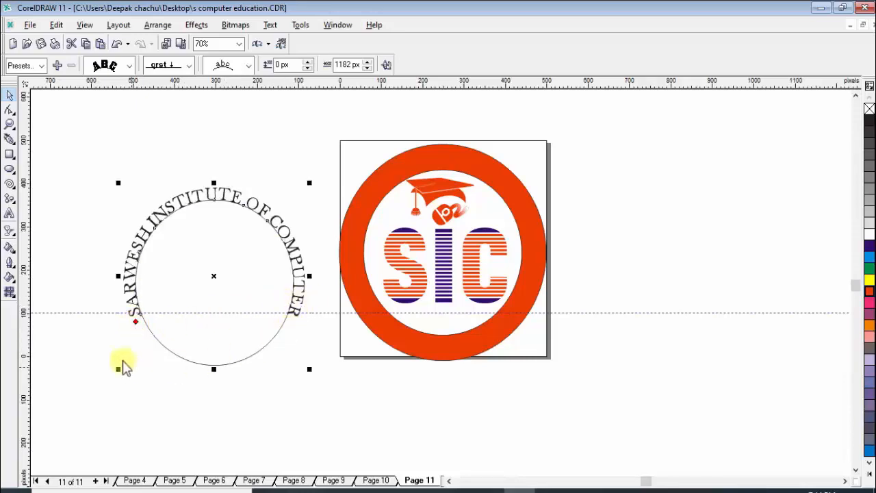
{"action": "left_click", "coordinate": [81, 315]}
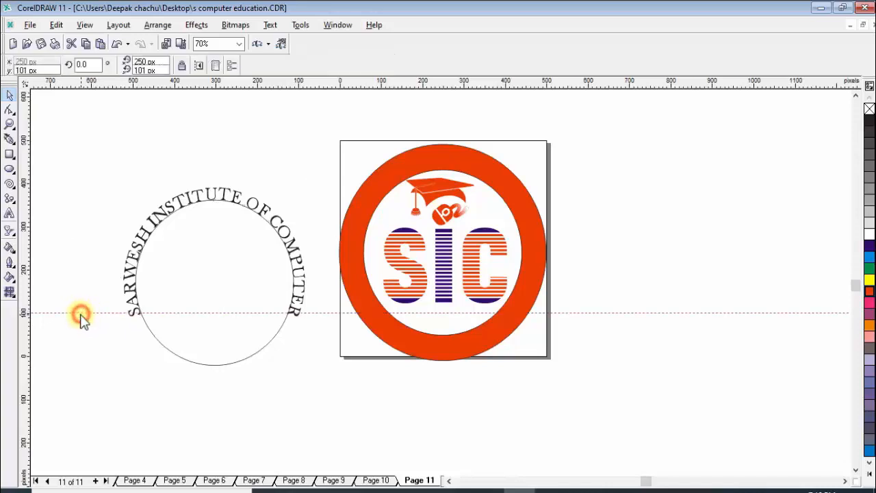
Step: Delete the 382 px guide circle beneath the curved text, keeping only the lettering
{"action": "left_click", "coordinate": [229, 369]}
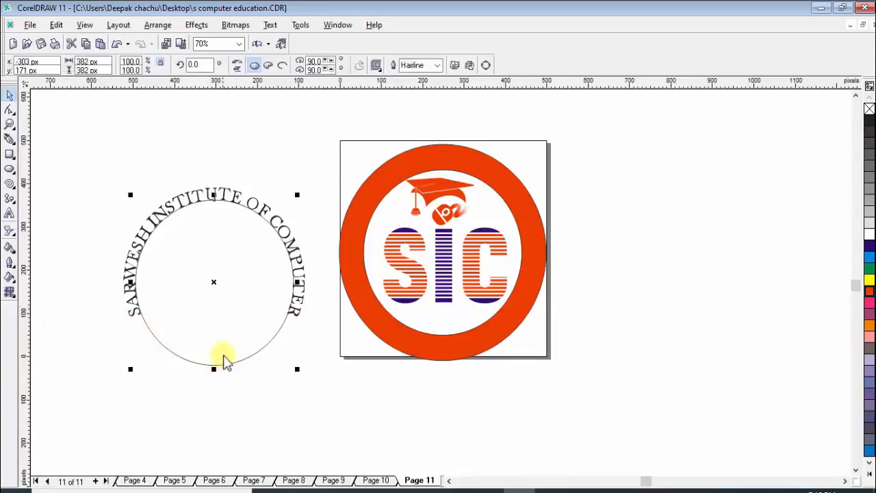
{"action": "left_click", "coordinate": [261, 357]}
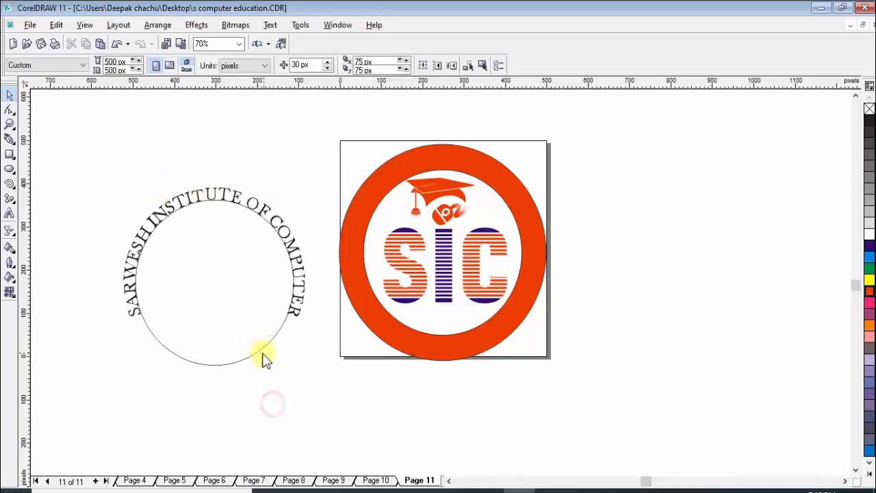
{"action": "left_click", "coordinate": [261, 356]}
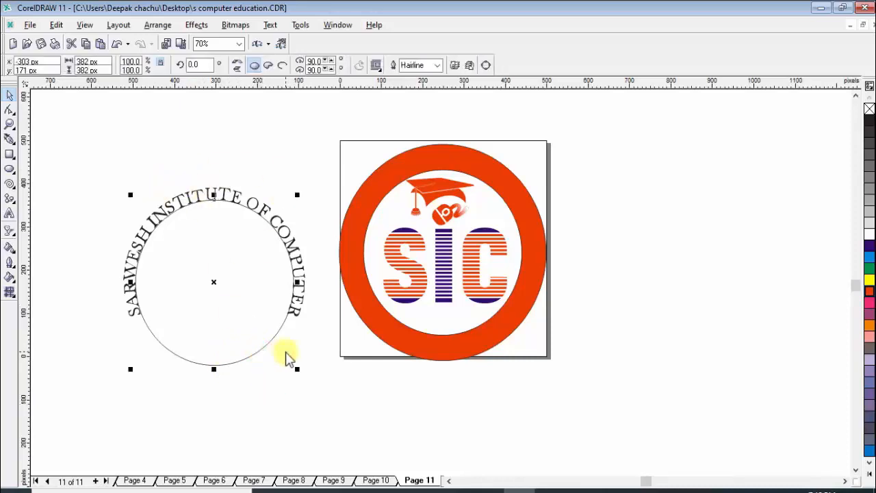
{"action": "key", "text": "Delete"}
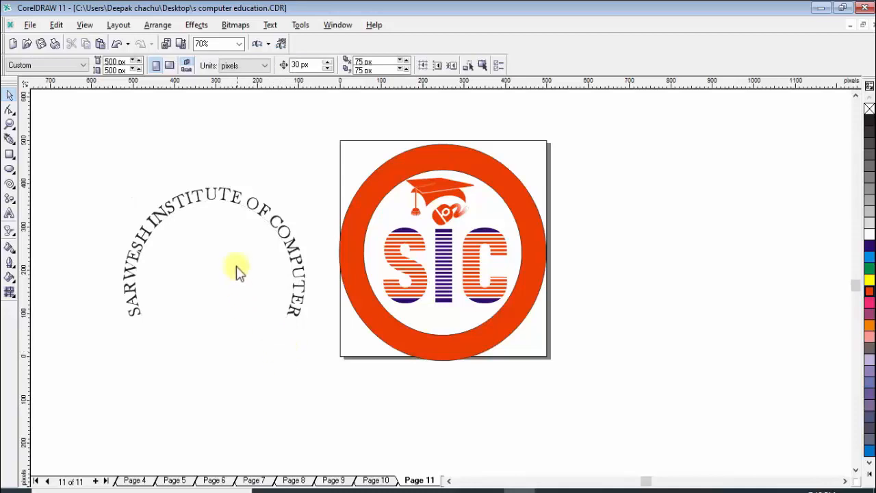
Step: Move the curved institute name onto the upper part of the orange-red ring and fill it with white
{"action": "left_click", "coordinate": [243, 196]}
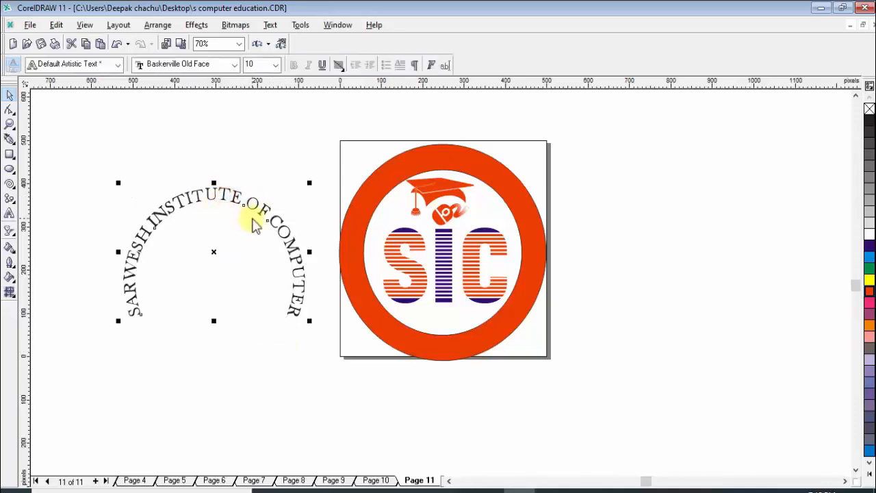
{"action": "left_click_drag", "start_coordinate": [253, 208], "coordinate": [463, 171]}
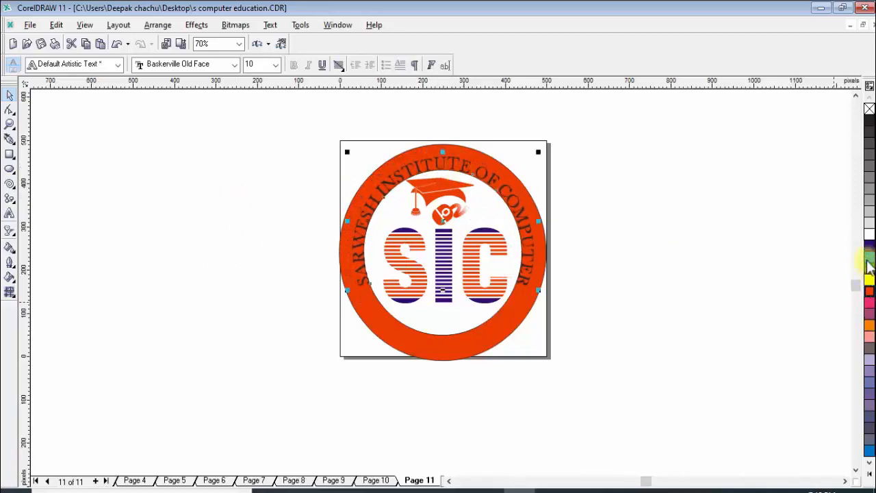
{"action": "left_click", "coordinate": [868, 234]}
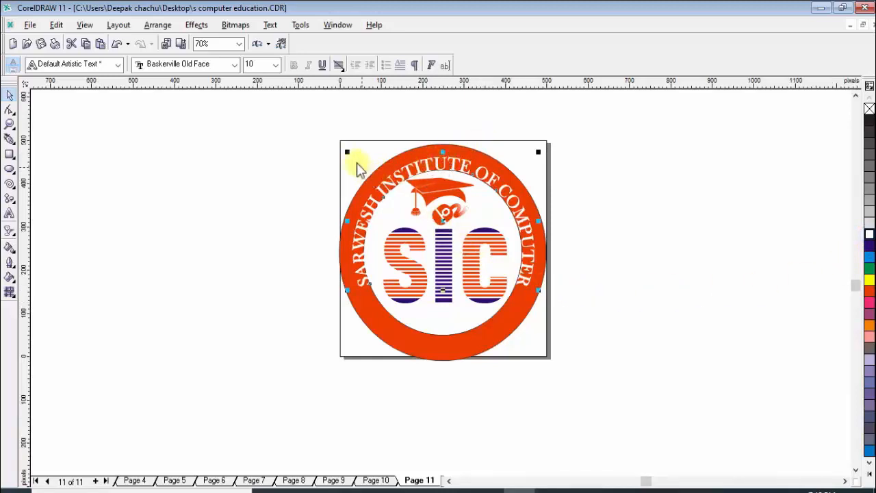
Step: Enlarge the white curved text to about size 10.6 and adjust its position so it fits within the ring
{"action": "left_click_drag", "start_coordinate": [348, 152], "coordinate": [330, 150]}
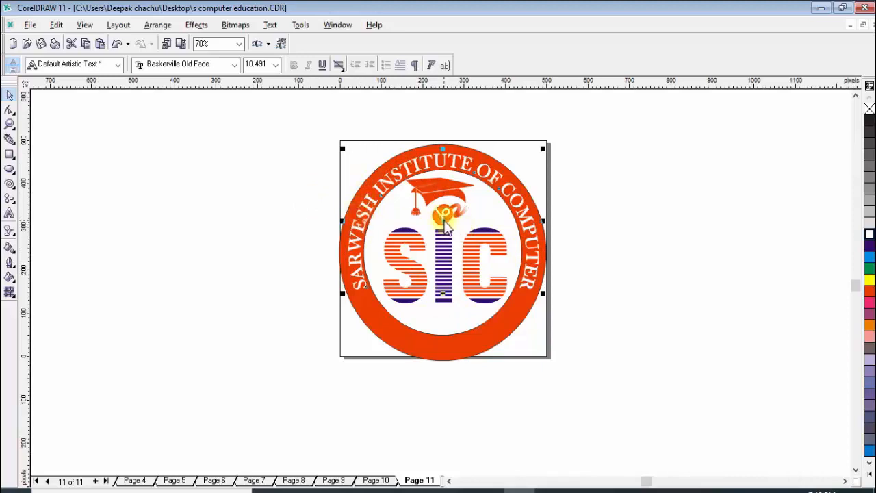
{"action": "left_click_drag", "start_coordinate": [444, 221], "coordinate": [440, 222]}
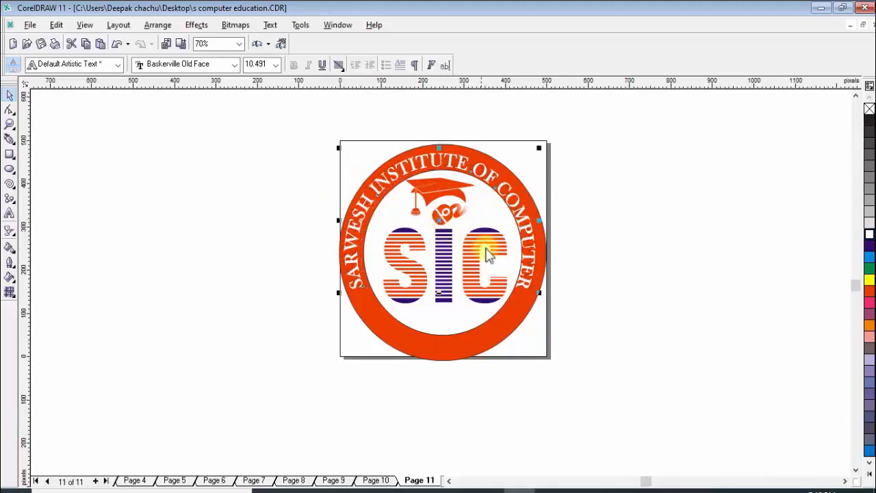
{"action": "left_click_drag", "start_coordinate": [539, 221], "coordinate": [541, 220]}
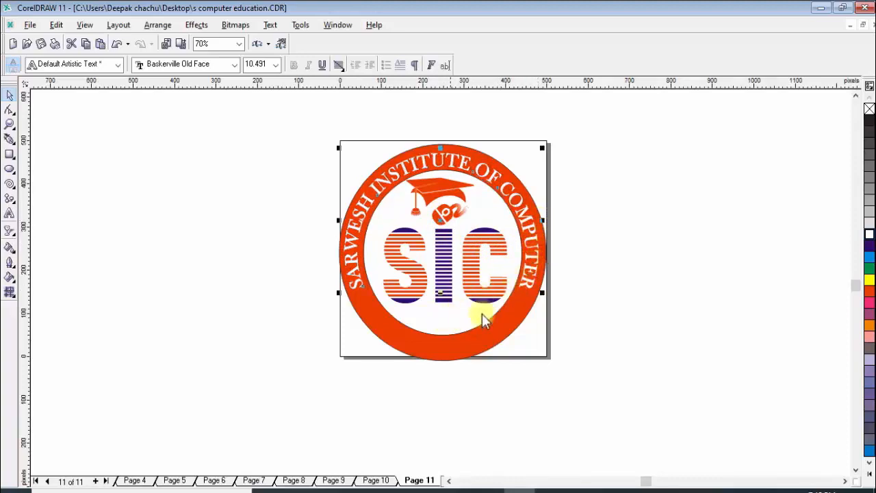
{"action": "left_click", "coordinate": [639, 255]}
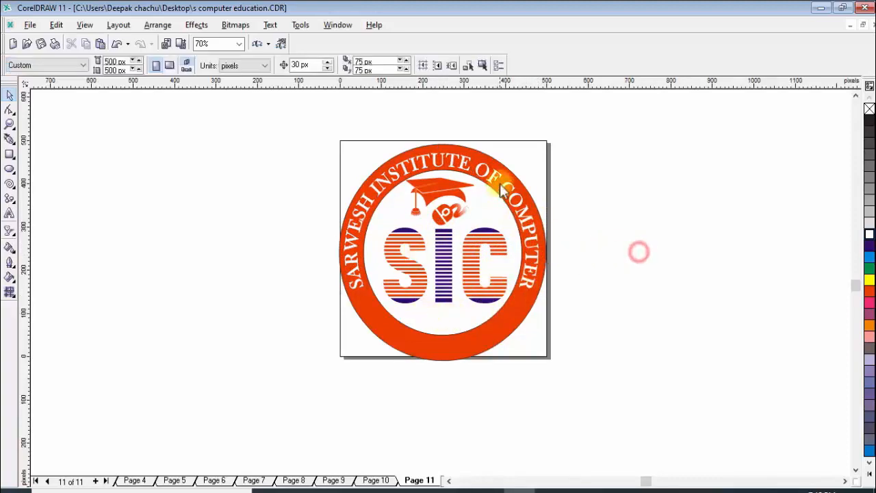
{"action": "left_click", "coordinate": [442, 154]}
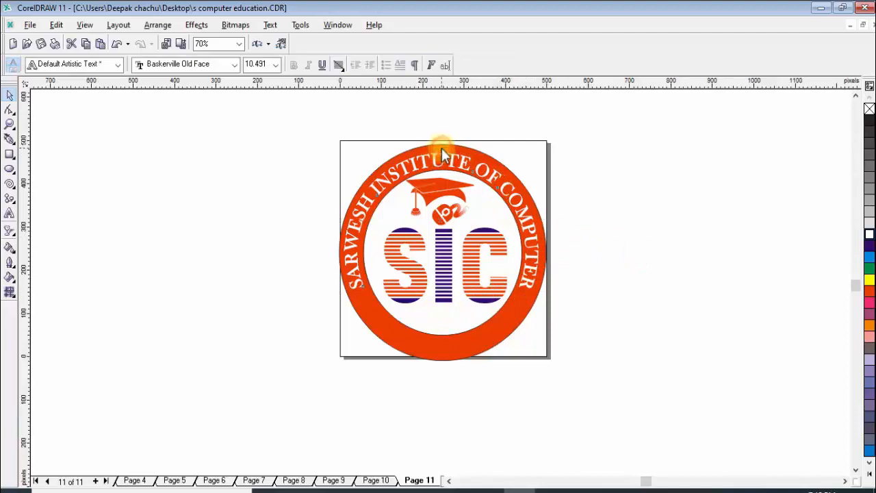
{"action": "left_click_drag", "start_coordinate": [442, 149], "coordinate": [442, 147]}
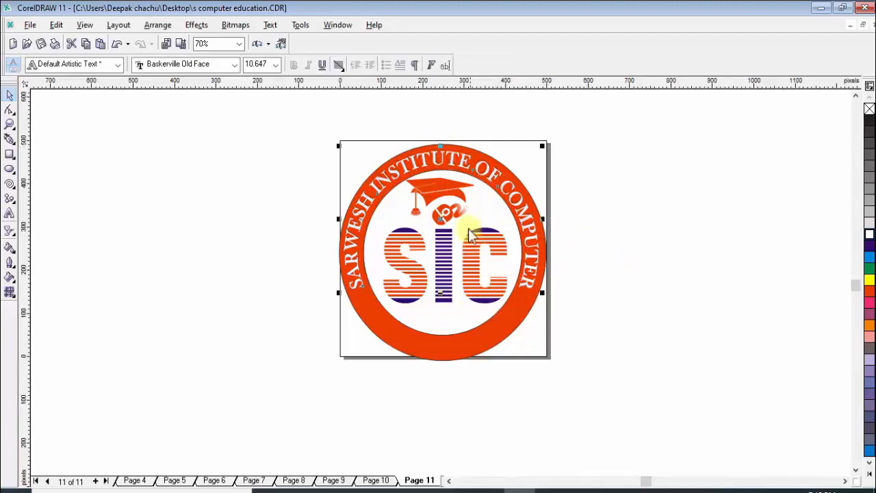
{"action": "left_click", "coordinate": [607, 322]}
Step: Scale the whole logo down to 490 × 490 px and position its centre at x 250, y 244 px
{"action": "left_click", "coordinate": [297, 120]}
{"action": "left_click_drag", "start_coordinate": [322, 133], "coordinate": [573, 423]}
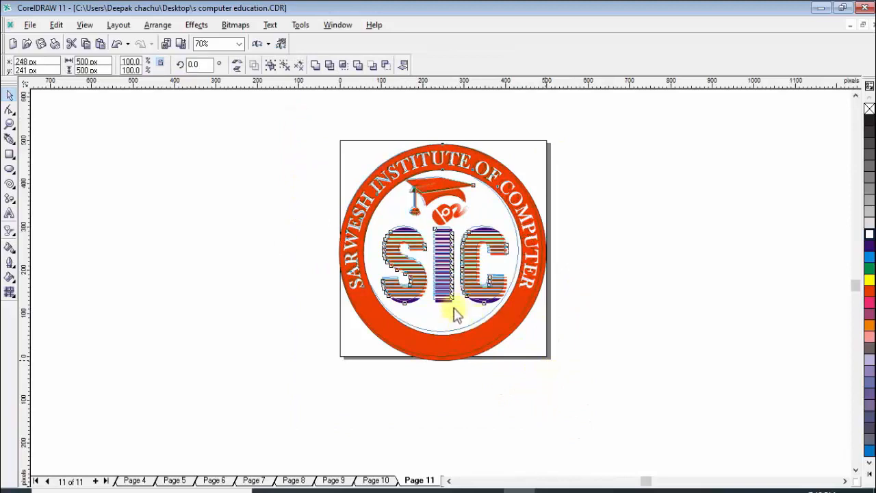
{"action": "left_click_drag", "start_coordinate": [443, 255], "coordinate": [449, 254]}
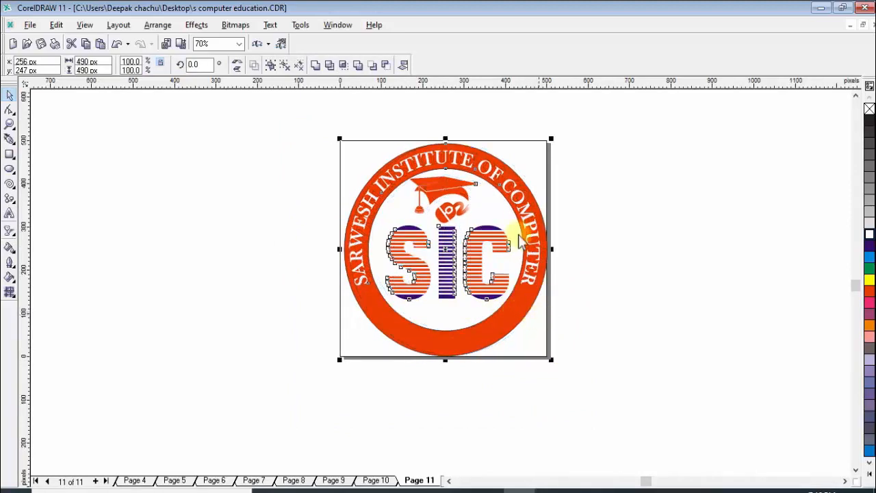
{"action": "left_click_drag", "start_coordinate": [445, 251], "coordinate": [442, 250]}
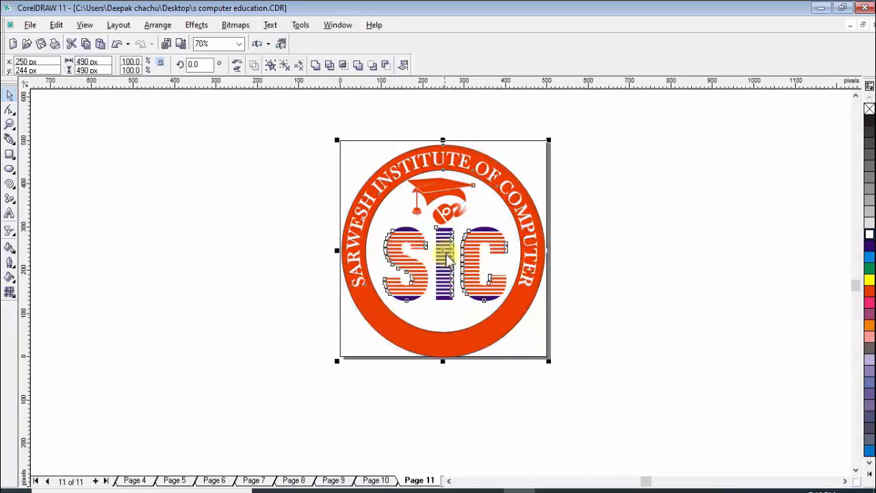
{"action": "left_click", "coordinate": [627, 317]}
Step: Copy the small monitor-and-book icon from Page 10 to Page 11 and place it on the lower part of the ring
{"action": "scroll", "coordinate": [514, 161], "scroll_direction": "up", "scroll_amount": 2}
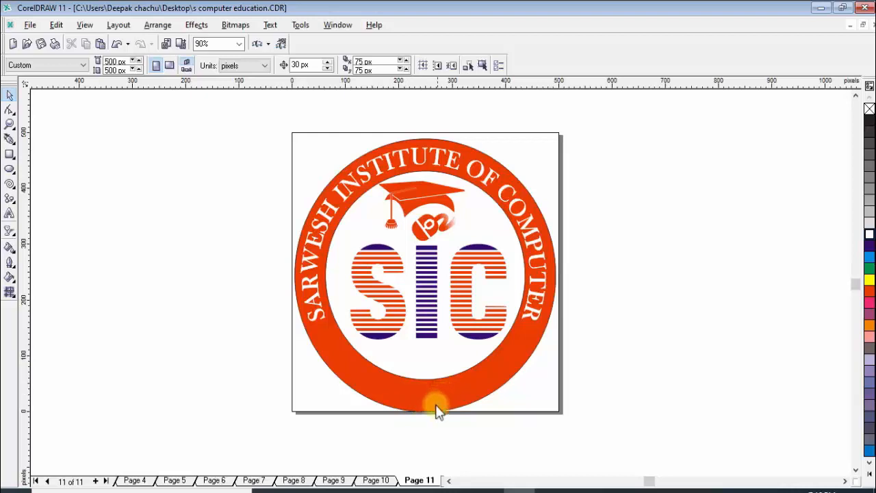
{"action": "left_click", "coordinate": [375, 481]}
{"action": "left_click_drag", "start_coordinate": [397, 426], "coordinate": [473, 354]}
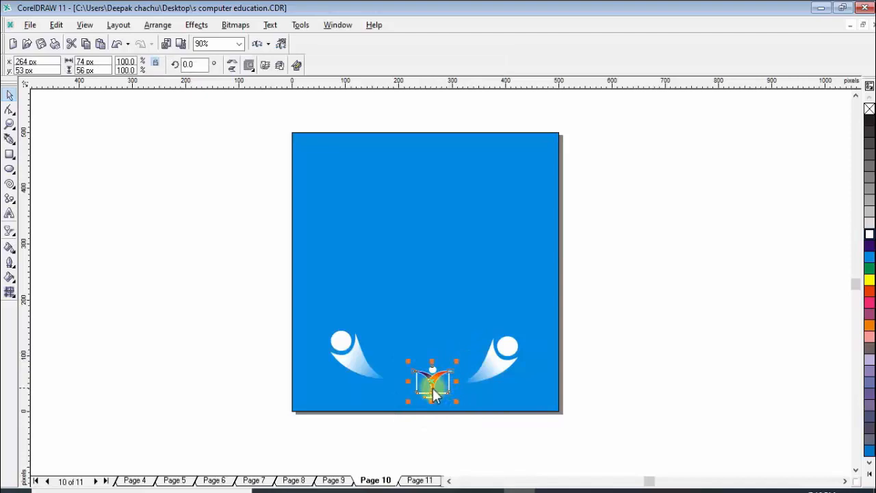
{"action": "left_click", "coordinate": [419, 479]}
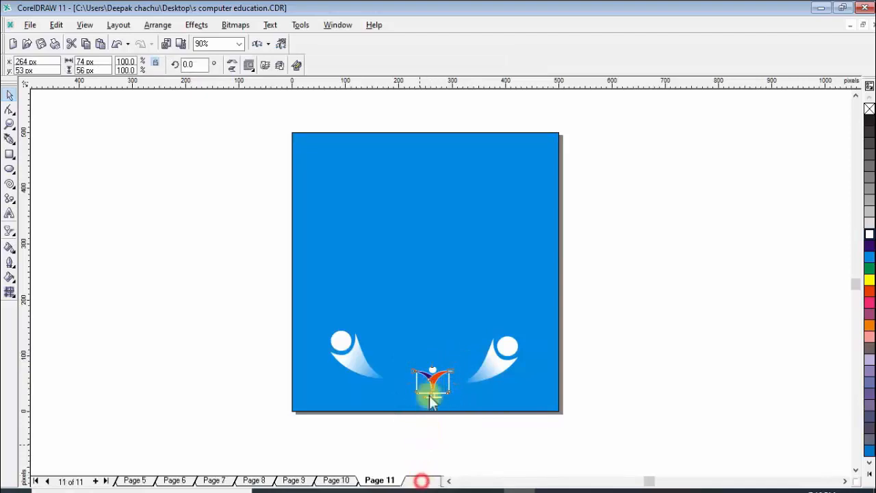
{"action": "key", "text": "ctrl+v"}
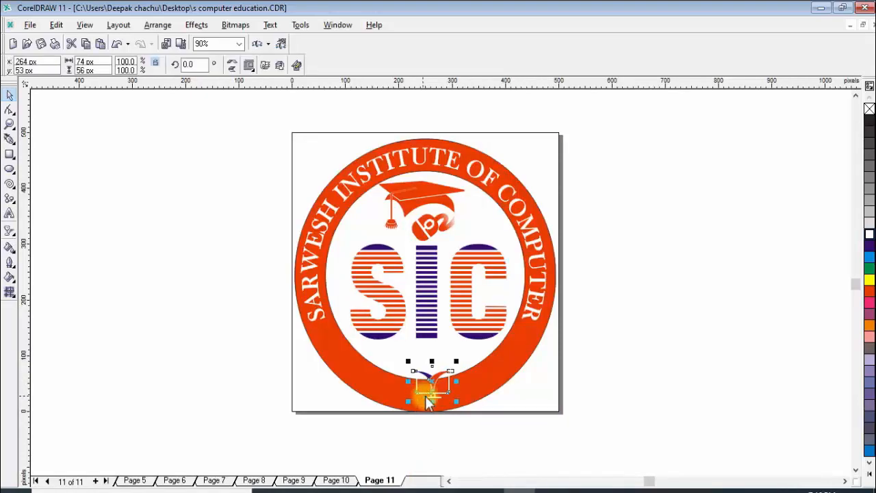
{"action": "left_click_drag", "start_coordinate": [432, 387], "coordinate": [434, 401]}
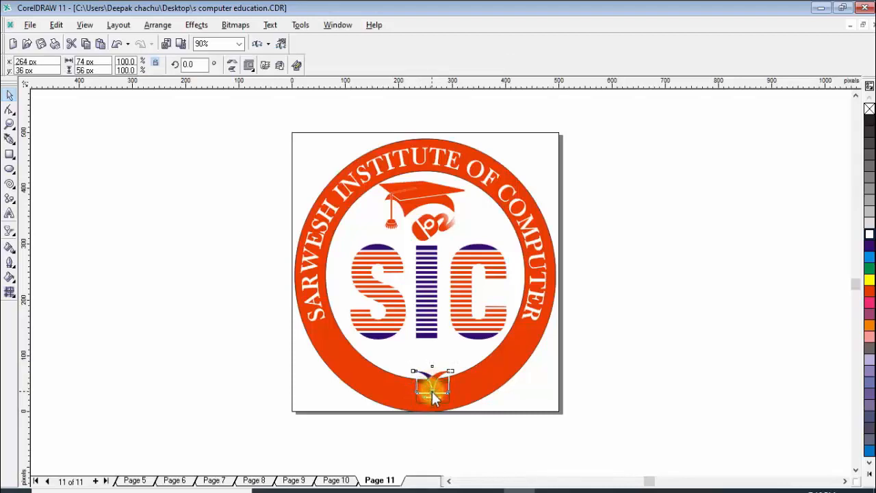
Step: Shrink the inner white circle to 364 px, keeping it concentric with the ring
{"action": "double_click", "coordinate": [463, 351]}
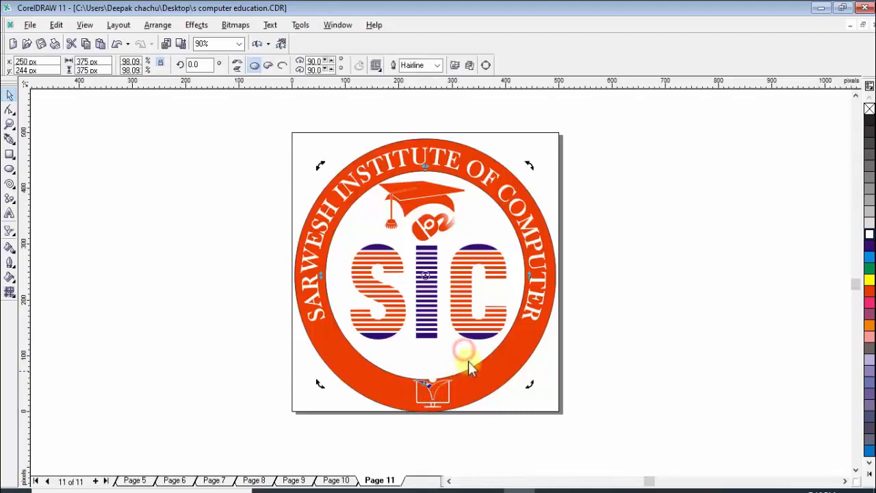
{"action": "left_click", "coordinate": [487, 337]}
{"action": "left_click", "coordinate": [446, 354]}
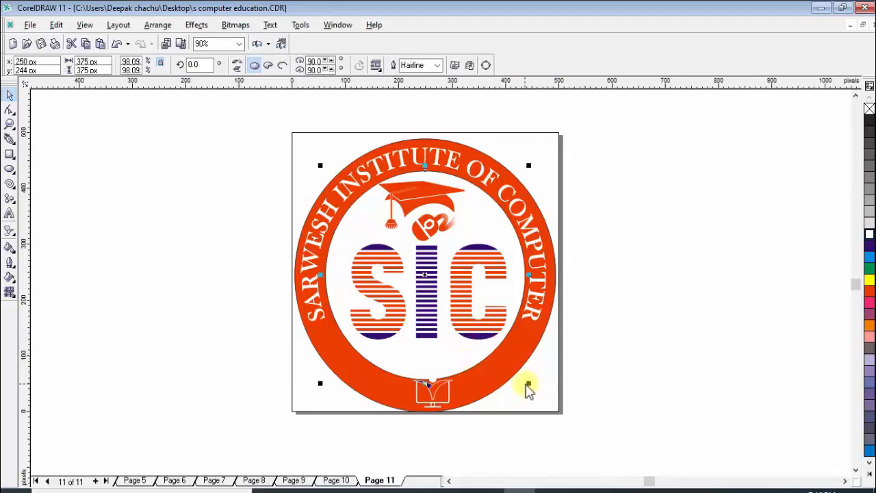
{"action": "left_click_drag", "start_coordinate": [527, 387], "coordinate": [535, 398]}
{"action": "left_click", "coordinate": [609, 391]}
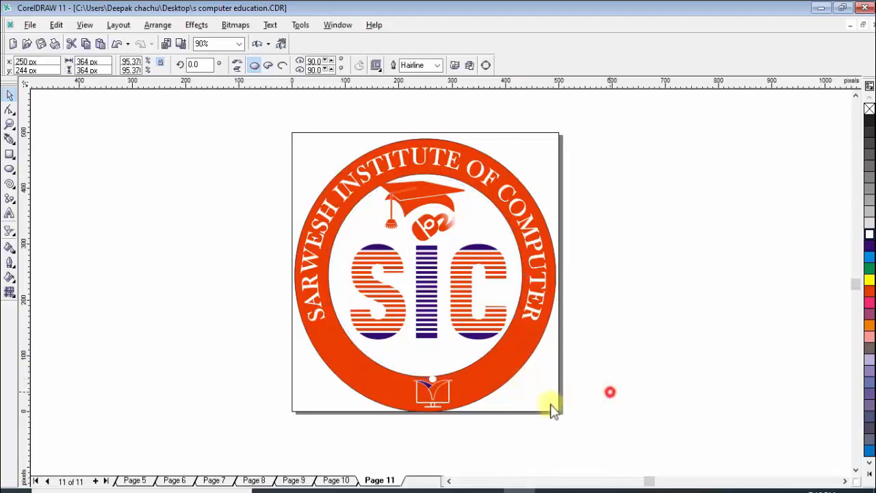
Step: Nudge the whole SIC lettering slightly down and to the left to centre it inside the white circle
{"action": "left_click", "coordinate": [415, 201]}
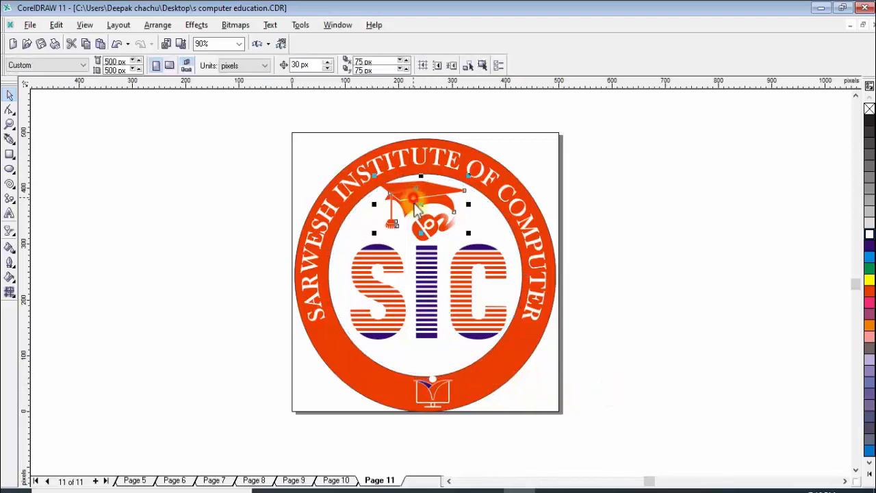
{"action": "left_click", "coordinate": [619, 293]}
{"action": "left_click_drag", "start_coordinate": [612, 221], "coordinate": [333, 366]}
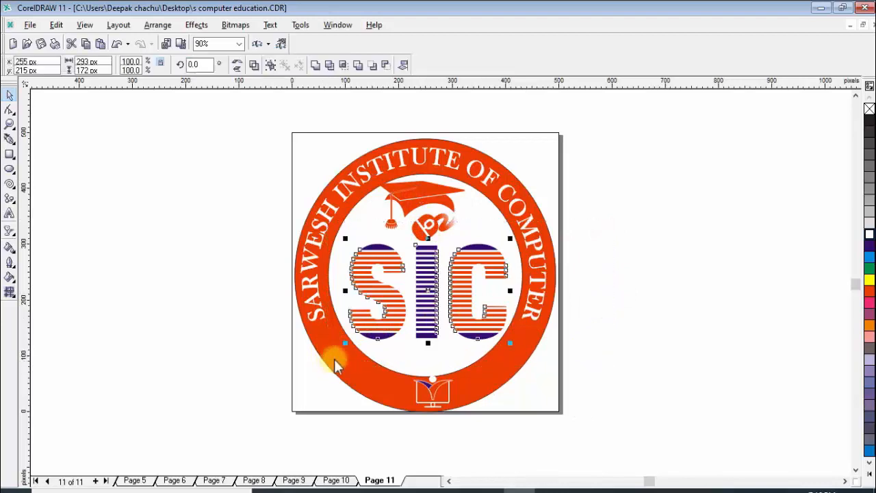
{"action": "left_click", "coordinate": [427, 295]}
{"action": "left_click_drag", "start_coordinate": [427, 295], "coordinate": [425, 293]}
{"action": "left_click", "coordinate": [578, 195]}
Step: Try to reposition the small mouse icon below the graduation cap, then undo the move
{"action": "left_click_drag", "start_coordinate": [634, 191], "coordinate": [391, 249]}
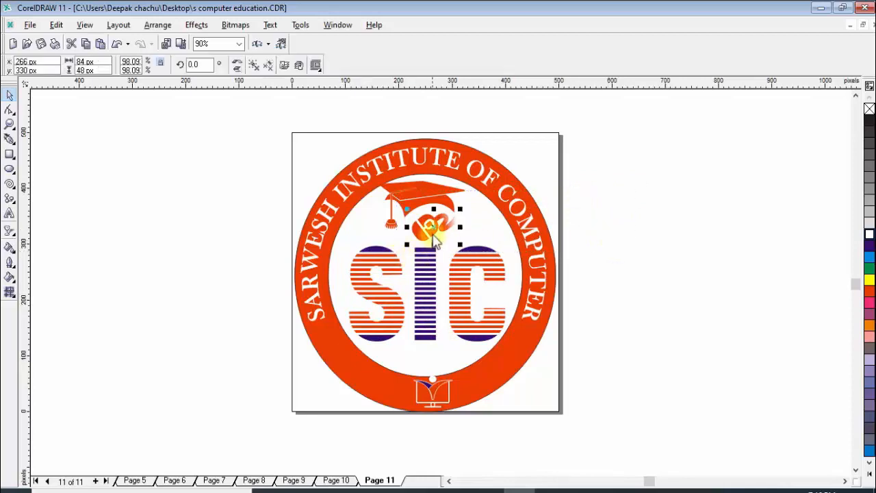
{"action": "left_click", "coordinate": [573, 212]}
{"action": "left_click_drag", "start_coordinate": [607, 201], "coordinate": [421, 236]}
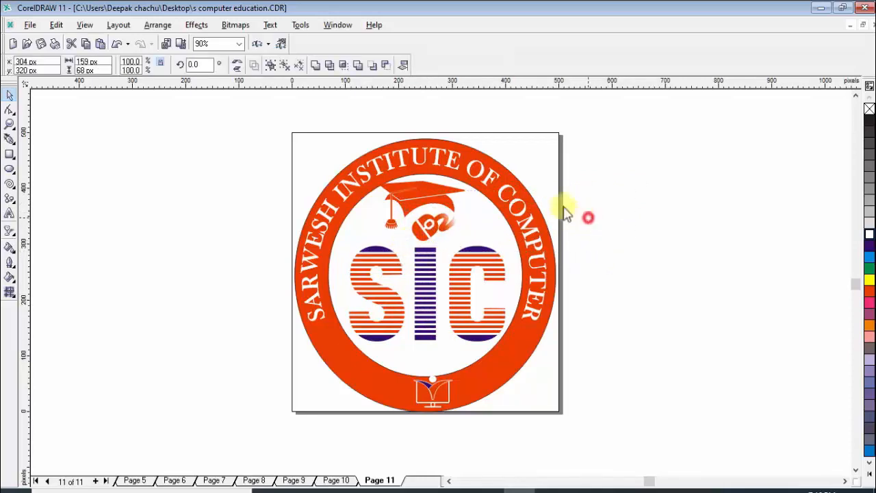
{"action": "left_click", "coordinate": [583, 217]}
{"action": "left_click", "coordinate": [426, 230]}
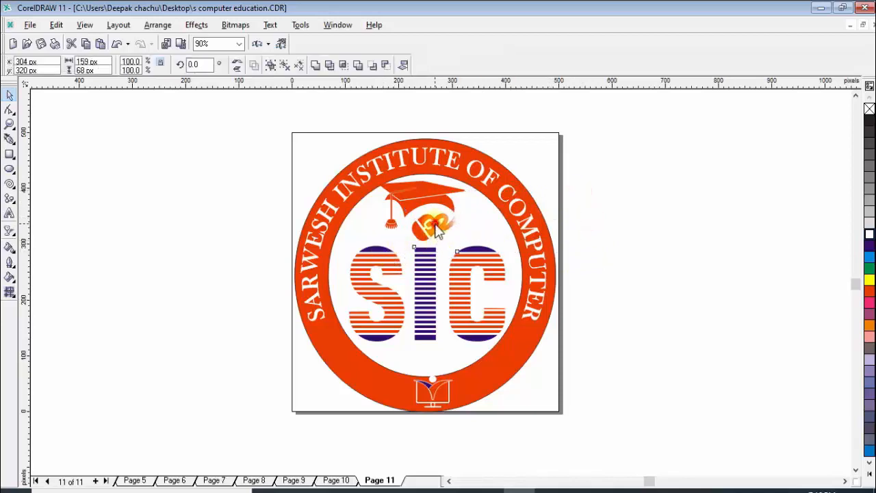
{"action": "left_click_drag", "start_coordinate": [430, 230], "coordinate": [429, 230]}
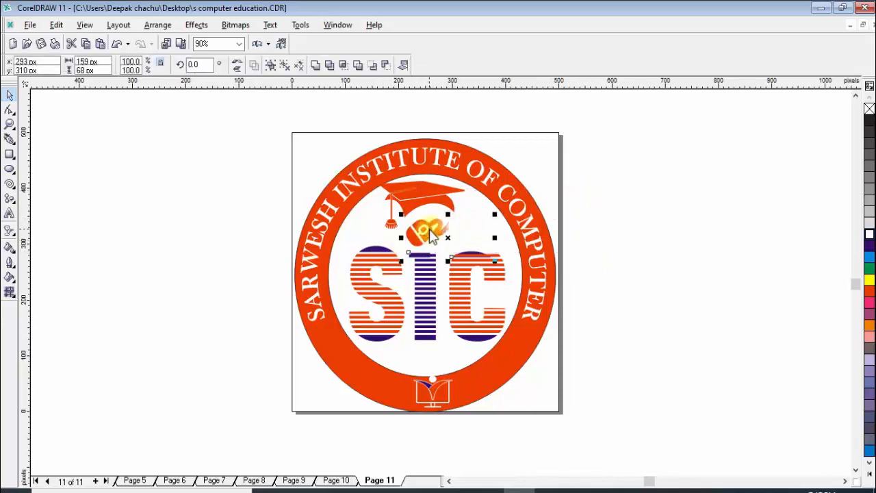
{"action": "left_click", "coordinate": [665, 250]}
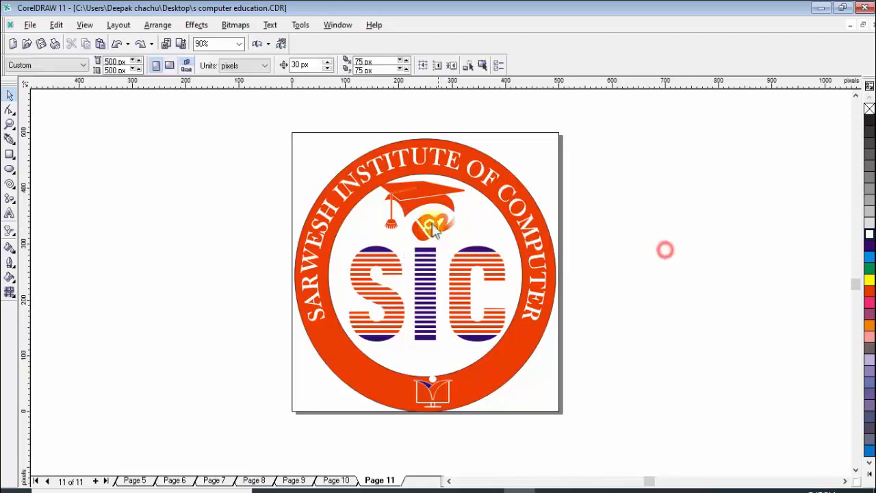
Step: Narrow the graduation cap to 152 px wide and centre it above the letters at x 249, y 364 px
{"action": "left_click_drag", "start_coordinate": [422, 195], "coordinate": [426, 199]}
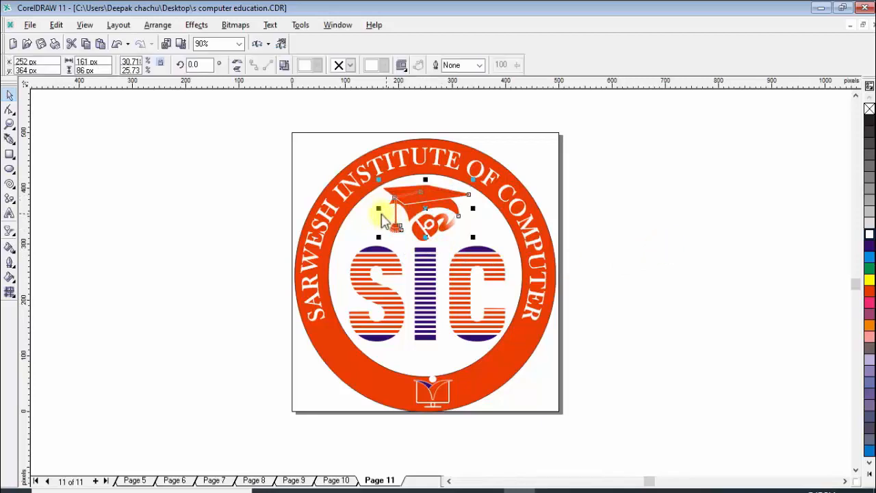
{"action": "left_click", "coordinate": [426, 205]}
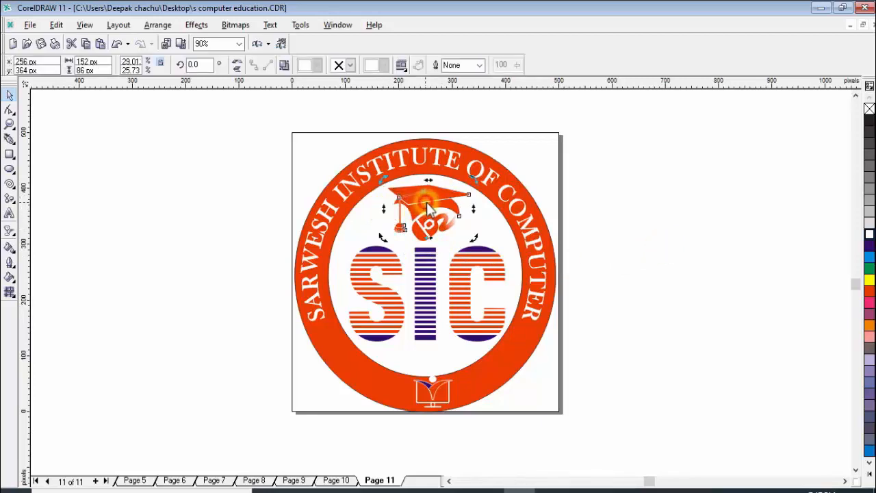
{"action": "left_click_drag", "start_coordinate": [435, 202], "coordinate": [431, 201]}
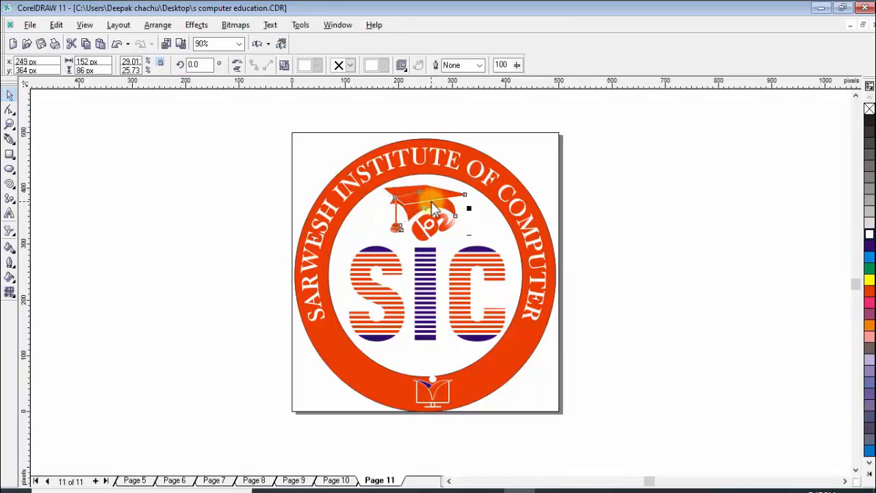
{"action": "left_click", "coordinate": [614, 220]}
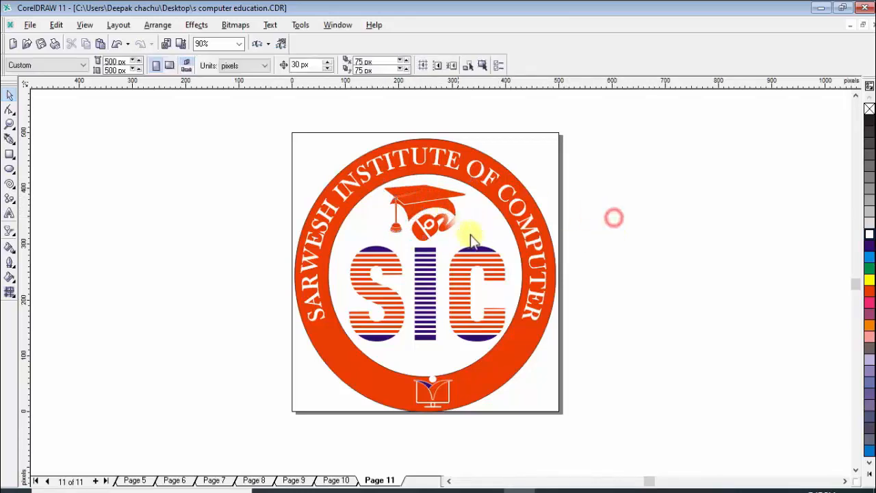
Step: Shrink the monitor-and-book icon slightly so it fits within the lower part of the ring
{"action": "left_click", "coordinate": [433, 389]}
{"action": "left_click_drag", "start_coordinate": [459, 371], "coordinate": [453, 377]}
{"action": "left_click", "coordinate": [603, 364]}
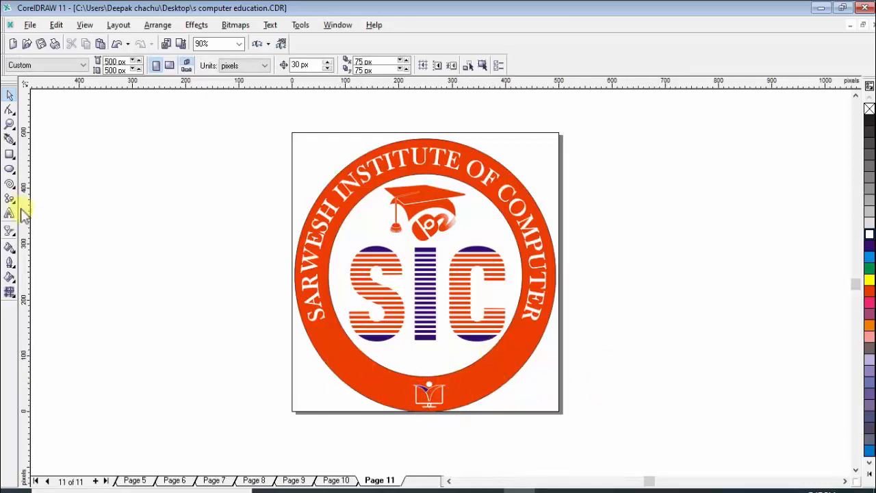
Step: Draw a closed three-sided outline about 139 × 135 px with the Pen tool in the empty area left of the page
{"action": "left_click", "coordinate": [9, 140]}
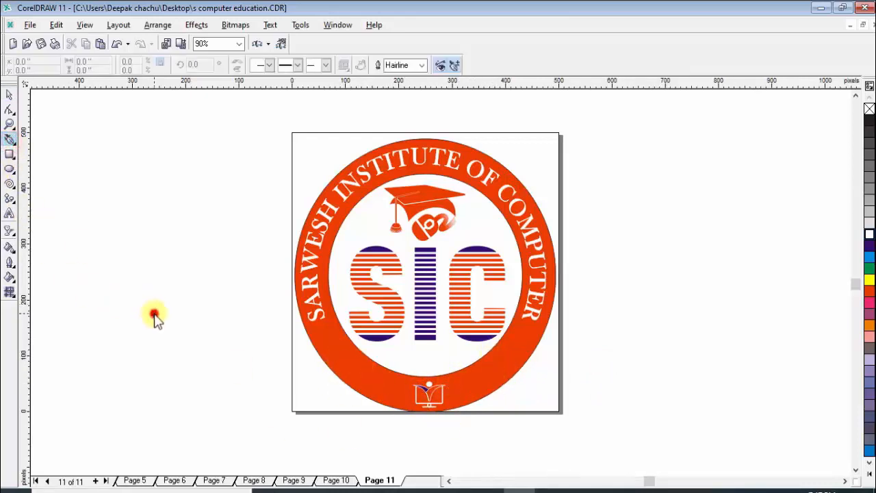
{"action": "left_click", "coordinate": [185, 291]}
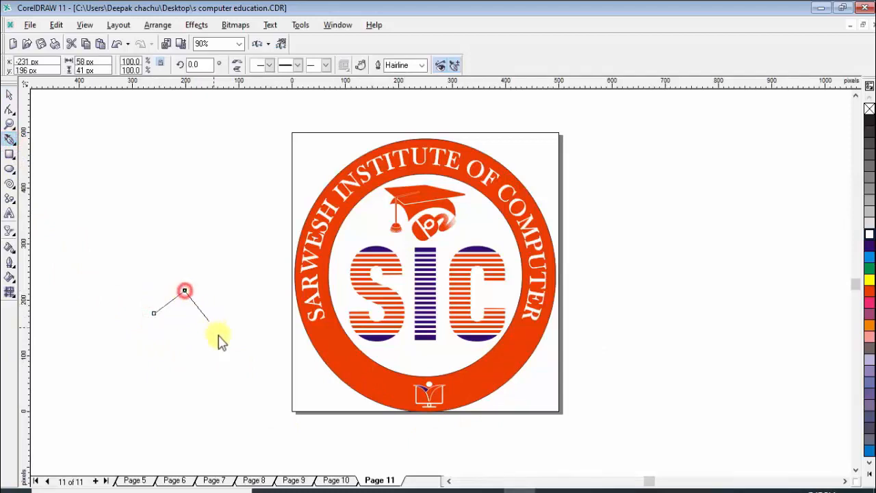
{"action": "left_click", "coordinate": [228, 366]}
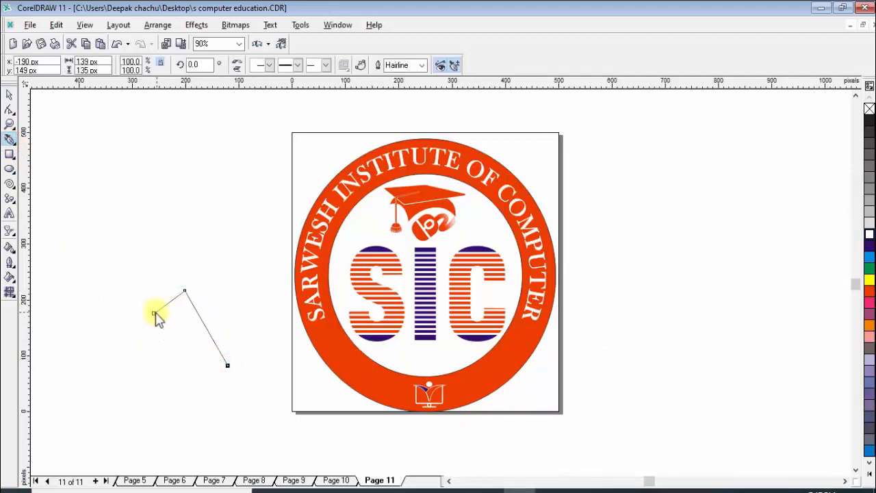
{"action": "left_click", "coordinate": [154, 313]}
Step: Convert the short upper side of the triangle to a curve and bend it inward
{"action": "left_click", "coordinate": [10, 156]}
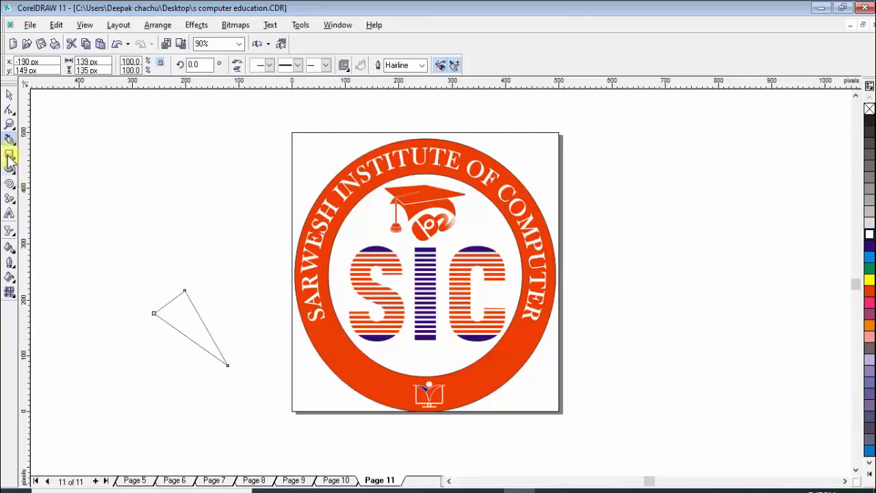
{"action": "left_click", "coordinate": [10, 111]}
{"action": "left_click", "coordinate": [184, 291]}
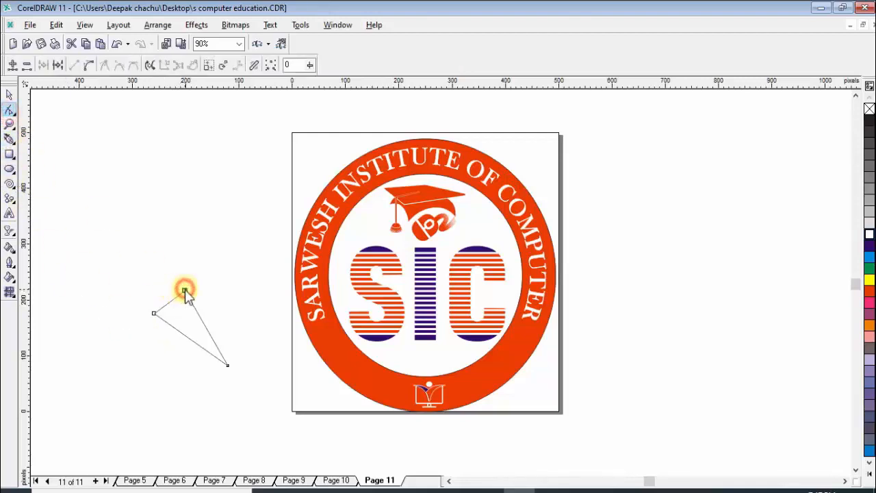
{"action": "left_click", "coordinate": [89, 66]}
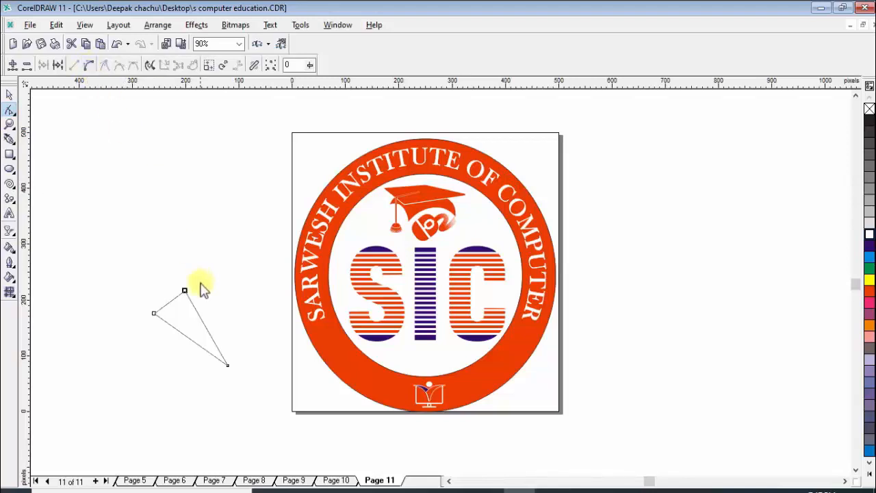
{"action": "right_click", "coordinate": [185, 292]}
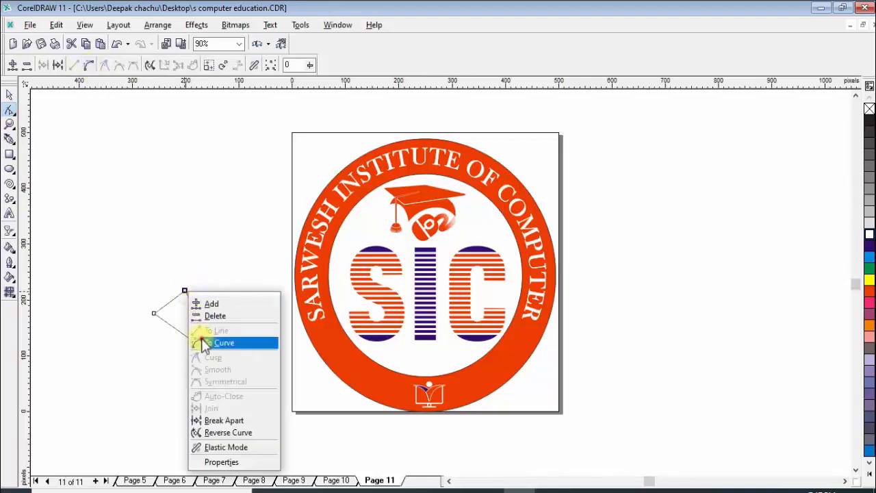
{"action": "left_click", "coordinate": [200, 341]}
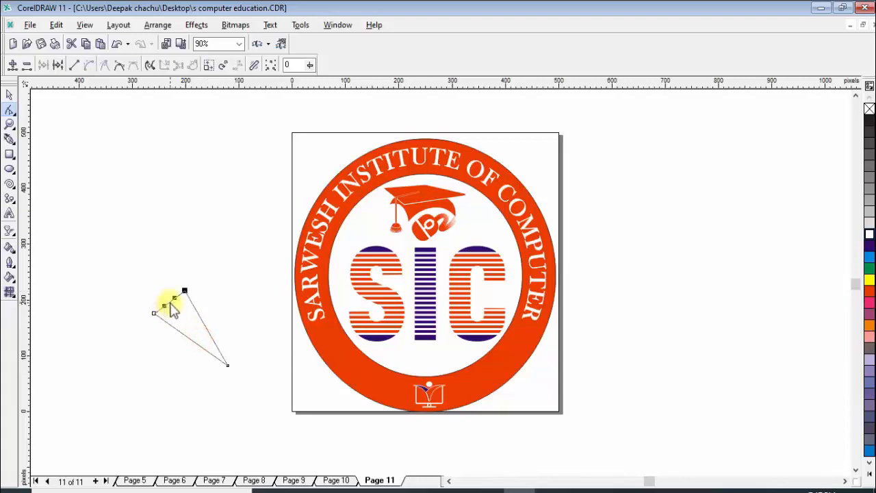
{"action": "left_click_drag", "start_coordinate": [171, 311], "coordinate": [165, 316]}
Step: Convert the triangle's other two sides to curves, bending the right side inward and the lower-left side outward
{"action": "left_click", "coordinate": [87, 65]}
{"action": "left_click", "coordinate": [210, 336]}
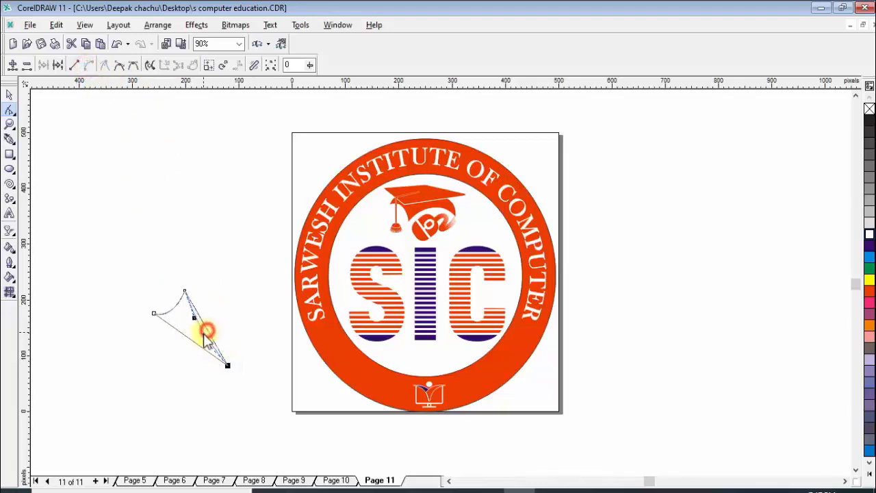
{"action": "left_click_drag", "start_coordinate": [208, 331], "coordinate": [205, 344]}
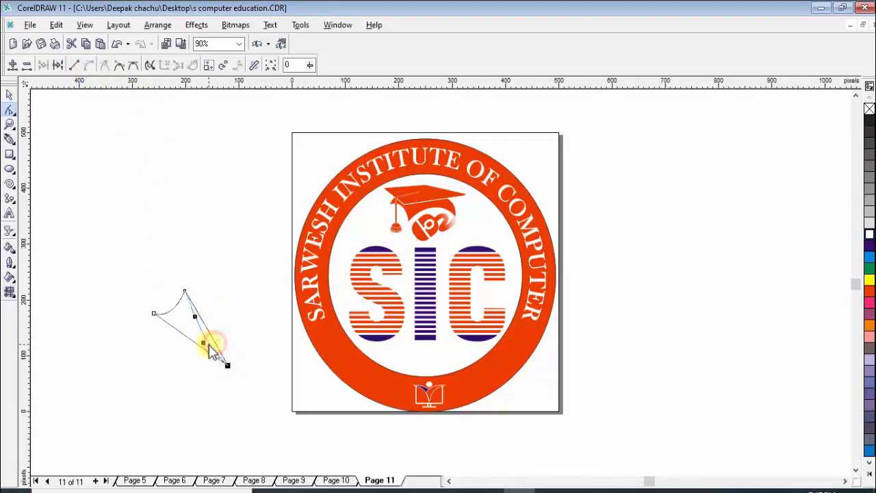
{"action": "left_click", "coordinate": [155, 316]}
{"action": "left_click", "coordinate": [89, 65]}
{"action": "left_click_drag", "start_coordinate": [203, 352], "coordinate": [199, 363]}
{"action": "left_click_drag", "start_coordinate": [178, 332], "coordinate": [167, 343]}
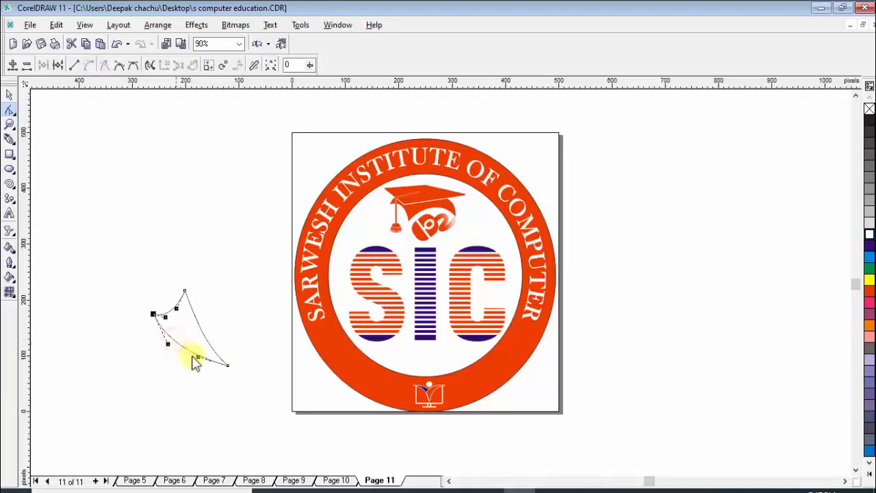
{"action": "left_click", "coordinate": [196, 358]}
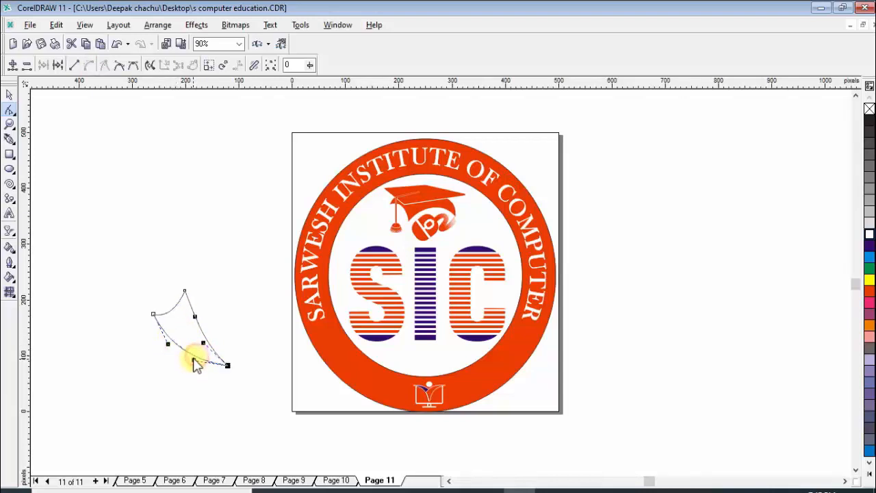
Step: Refine the curve handles at the shape's upper corner to deepen the rounded notch between its two tips
{"action": "left_click", "coordinate": [185, 293]}
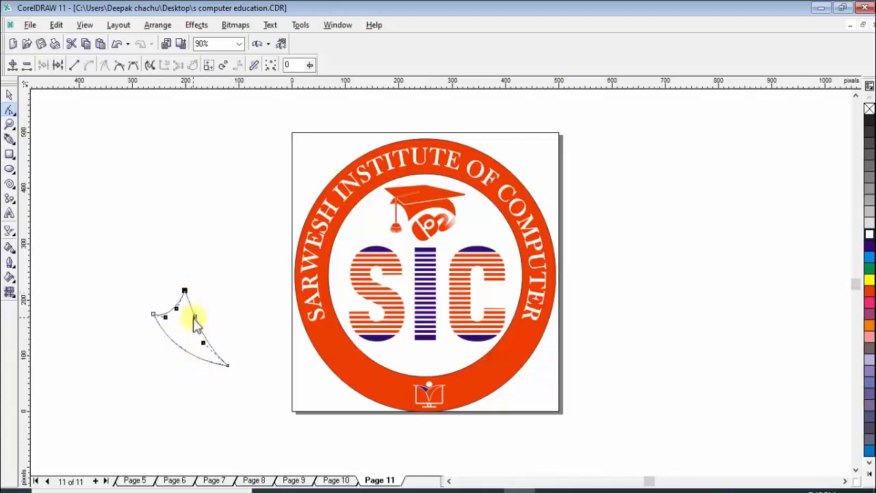
{"action": "left_click_drag", "start_coordinate": [193, 319], "coordinate": [179, 320]}
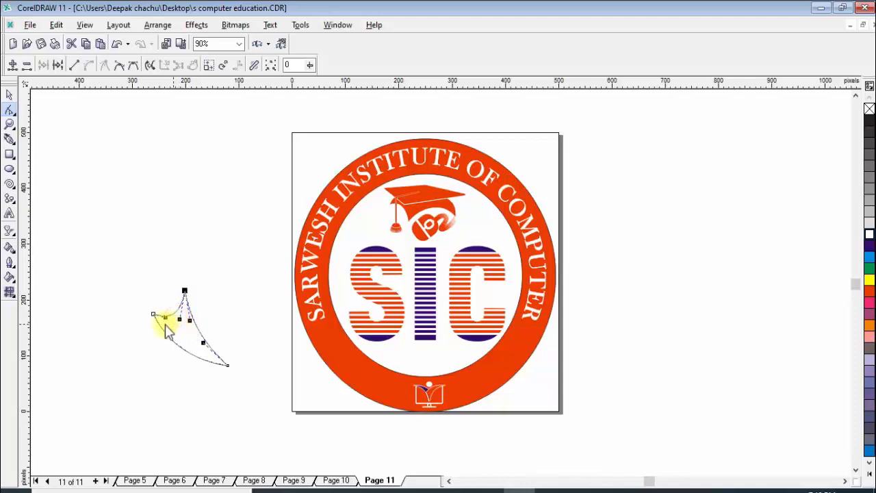
{"action": "left_click", "coordinate": [165, 321]}
{"action": "left_click", "coordinate": [9, 94]}
{"action": "left_click", "coordinate": [137, 230]}
Step: Draw a full circle 36 px in diameter as a head and place it above the notch at x -237, y 196 px
{"action": "left_click", "coordinate": [9, 169]}
{"action": "left_click_drag", "start_coordinate": [130, 270], "coordinate": [140, 282]}
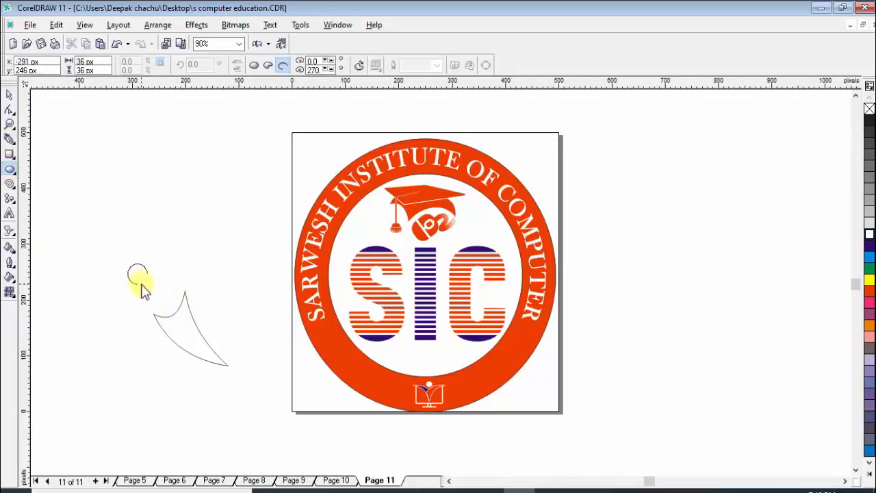
{"action": "left_click", "coordinate": [255, 65]}
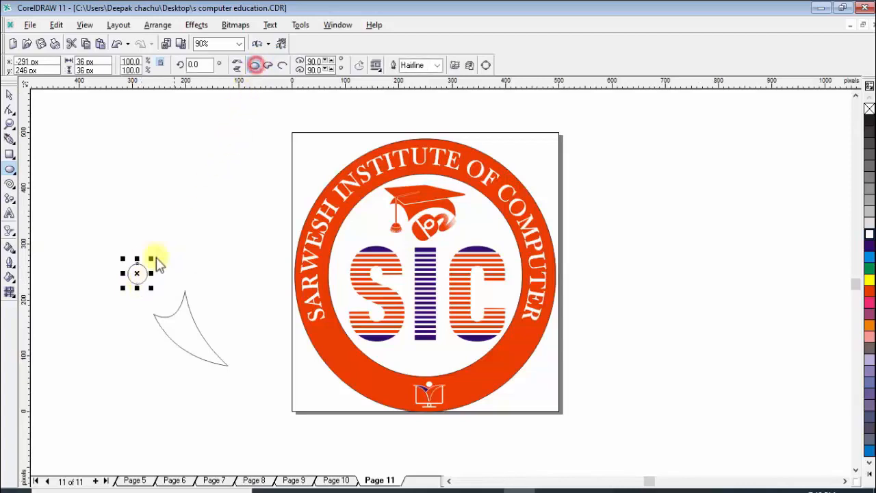
{"action": "left_click", "coordinate": [136, 274]}
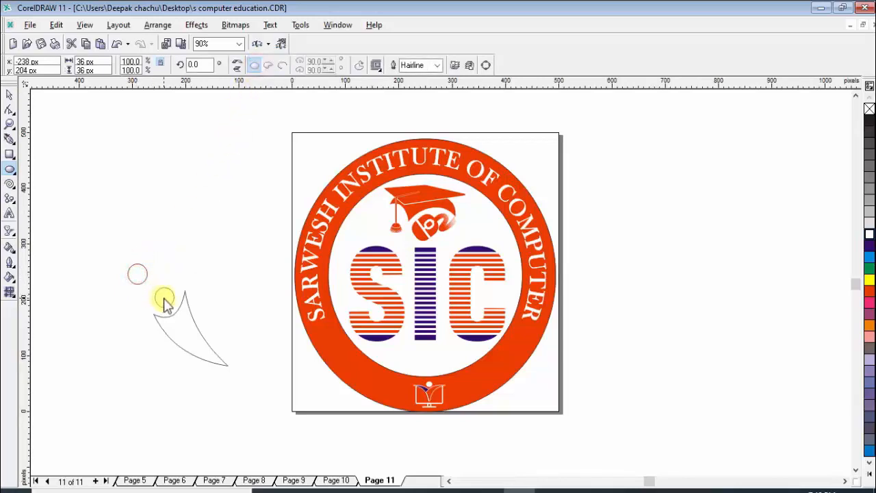
{"action": "left_click_drag", "start_coordinate": [164, 302], "coordinate": [164, 302]}
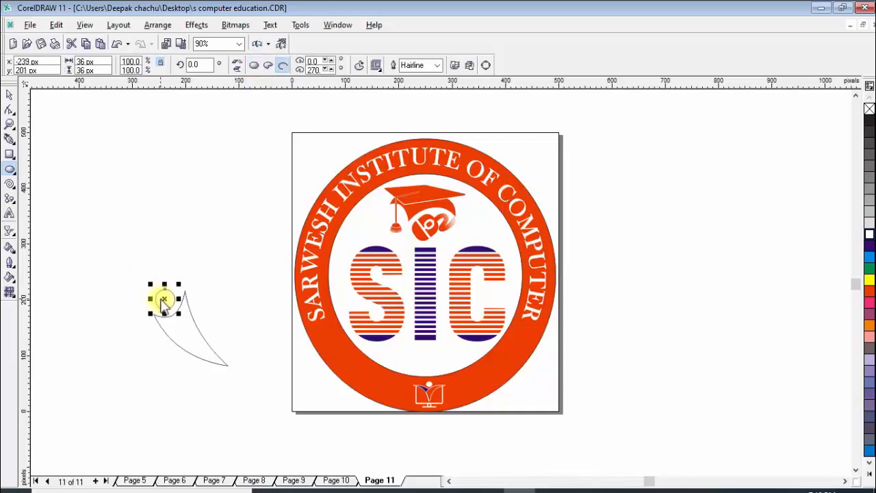
{"action": "left_click", "coordinate": [9, 93]}
{"action": "left_click", "coordinate": [81, 173]}
{"action": "mouse_move", "coordinate": [119, 245]}
{"action": "left_mouse_down"}
{"action": "mouse_move", "coordinate": [249, 420]}
{"action": "mouse_move", "coordinate": [147, 356]}
{"action": "mouse_move", "coordinate": [163, 305]}
{"action": "left_mouse_up"}
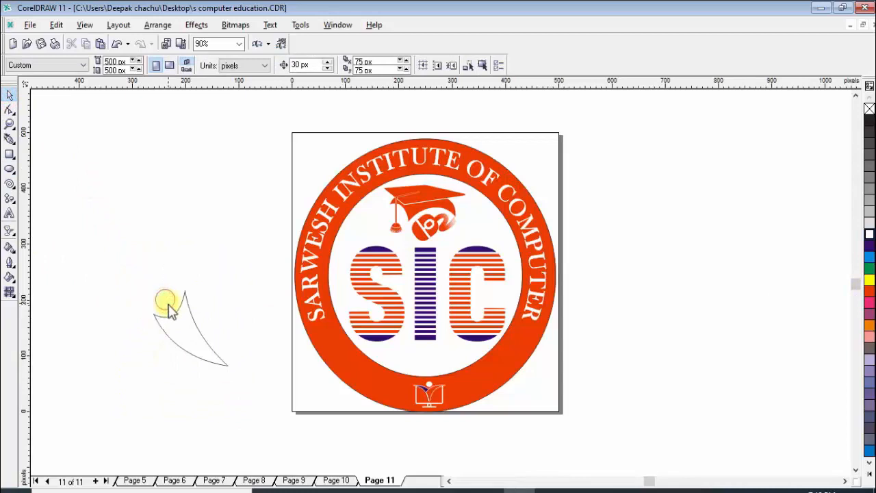
{"action": "left_click", "coordinate": [170, 309]}
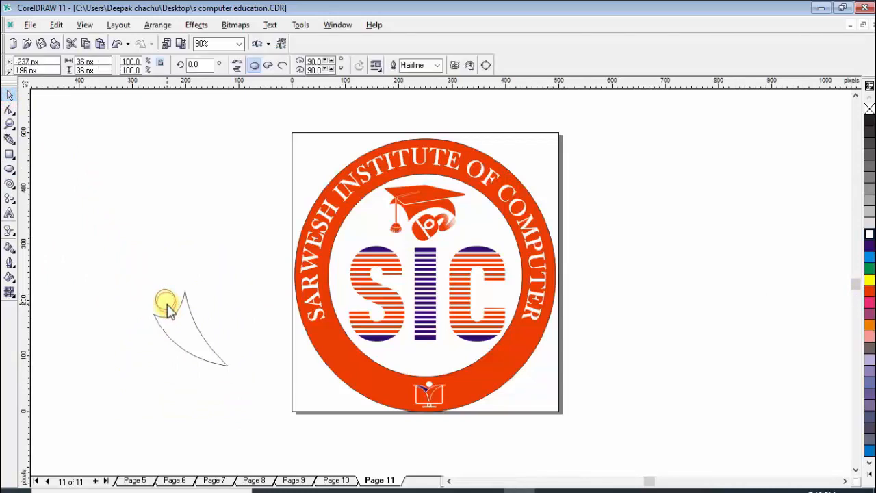
Step: Fill the head and curved body with orange-red, remove their outlines and group them as one figure
{"action": "left_click", "coordinate": [123, 327]}
{"action": "left_click_drag", "start_coordinate": [127, 251], "coordinate": [259, 419]}
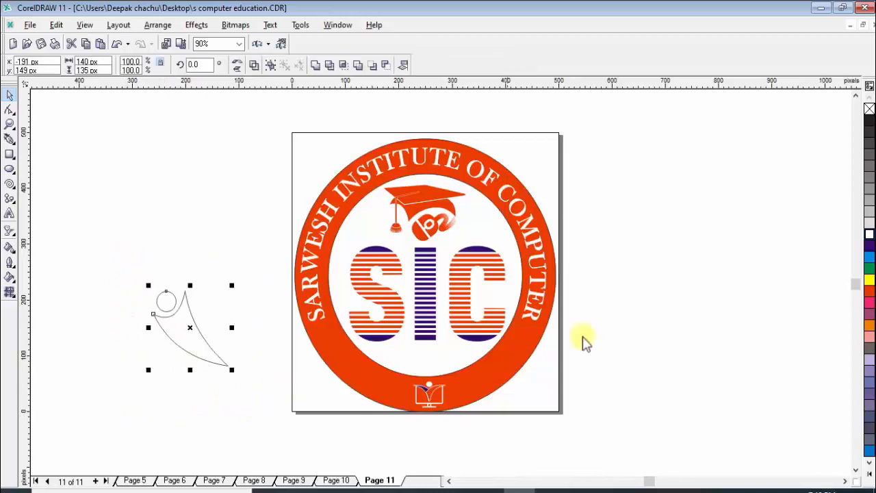
{"action": "left_click", "coordinate": [869, 291]}
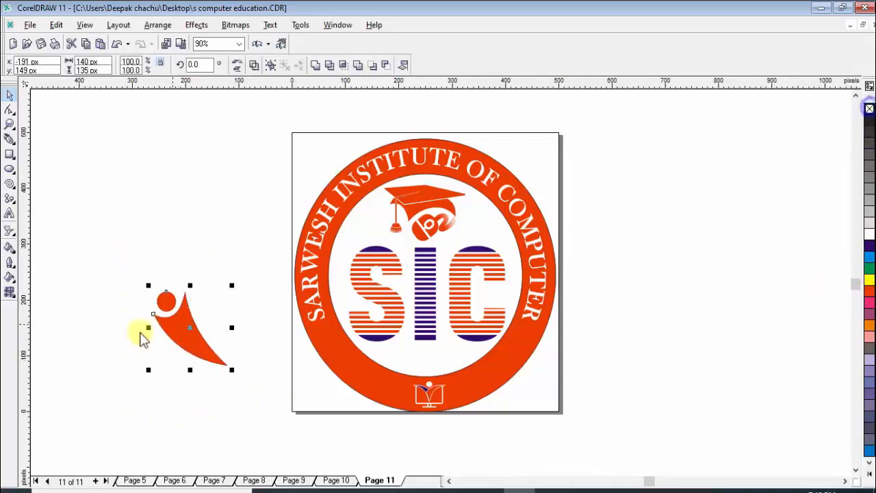
{"action": "right_click", "coordinate": [184, 328]}
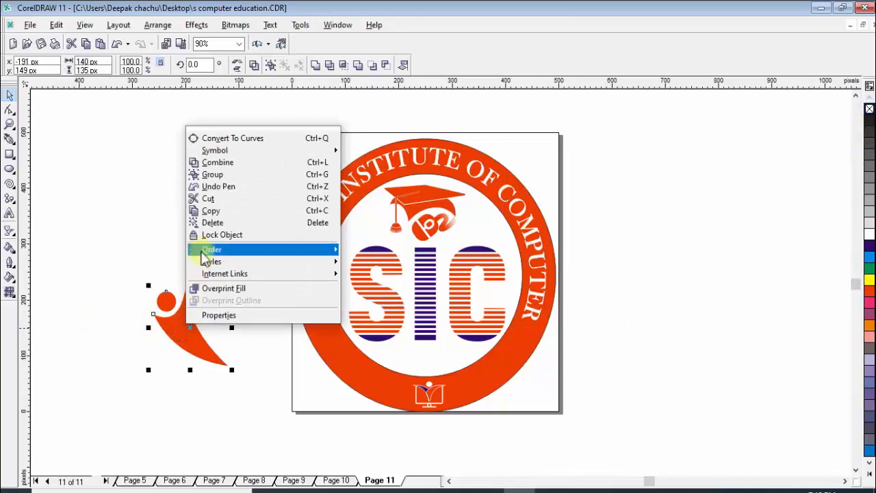
{"action": "left_click", "coordinate": [209, 176]}
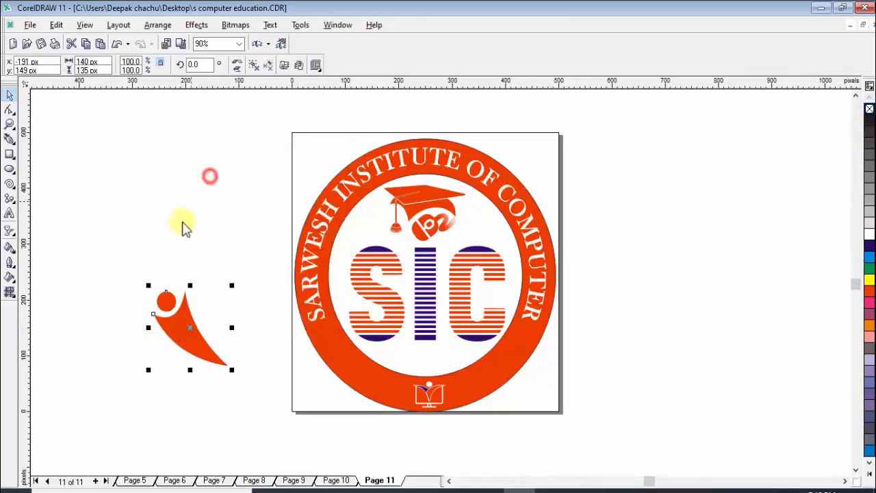
{"action": "left_click", "coordinate": [127, 255]}
Step: Recolour the figure white, scale it to about 93 × 90 px and place it on the ring's lower-left curve at x 116, y 77 px
{"action": "left_click_drag", "start_coordinate": [185, 340], "coordinate": [296, 390]}
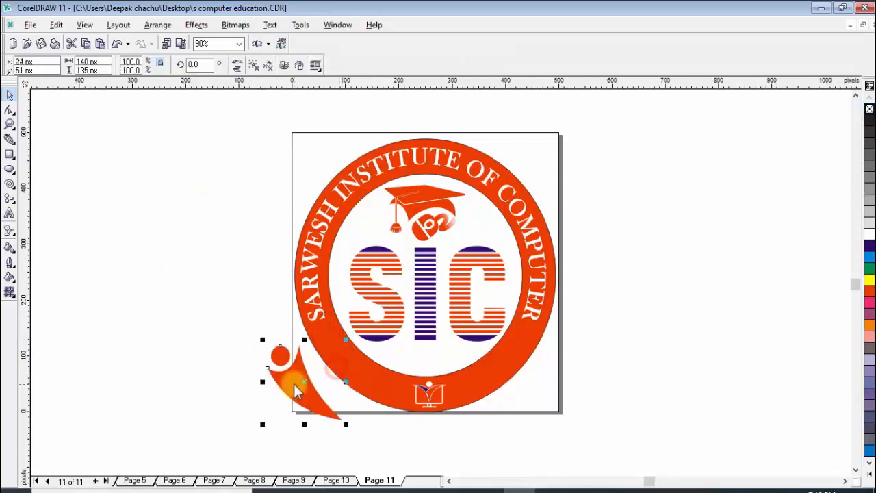
{"action": "left_click", "coordinate": [869, 234]}
{"action": "left_click_drag", "start_coordinate": [304, 384], "coordinate": [350, 361]}
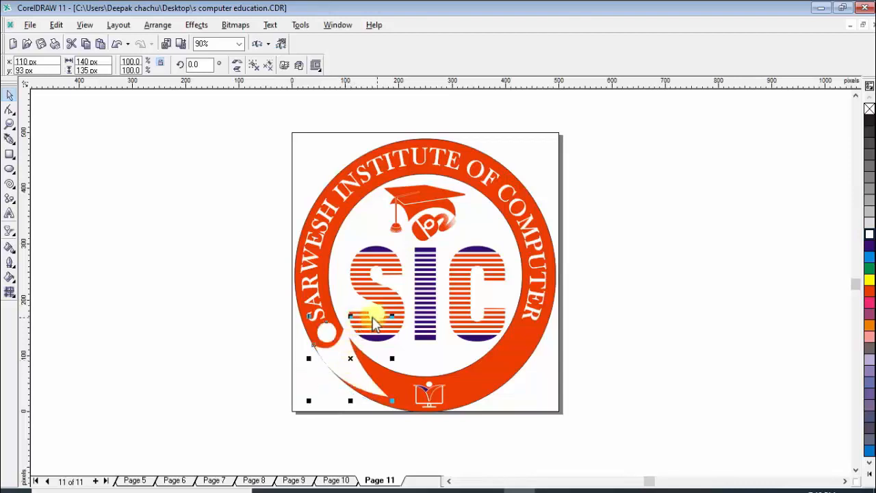
{"action": "left_click_drag", "start_coordinate": [393, 317], "coordinate": [384, 323]}
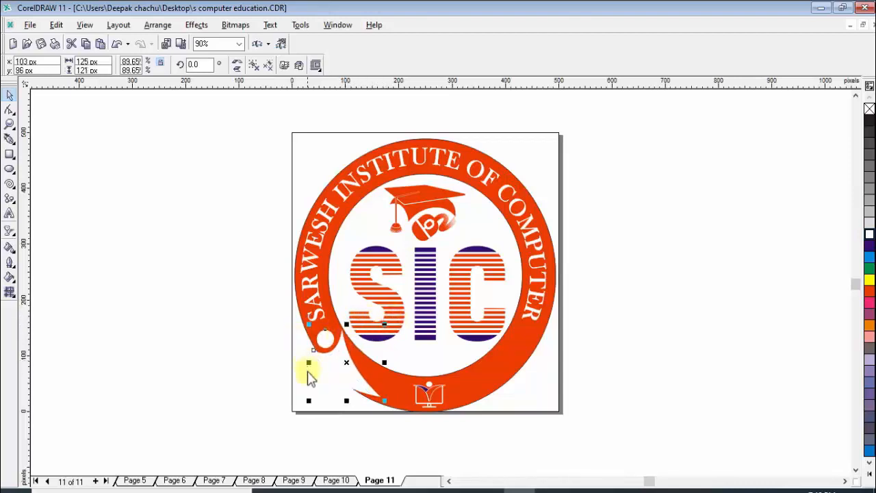
{"action": "left_click_drag", "start_coordinate": [308, 402], "coordinate": [319, 389]}
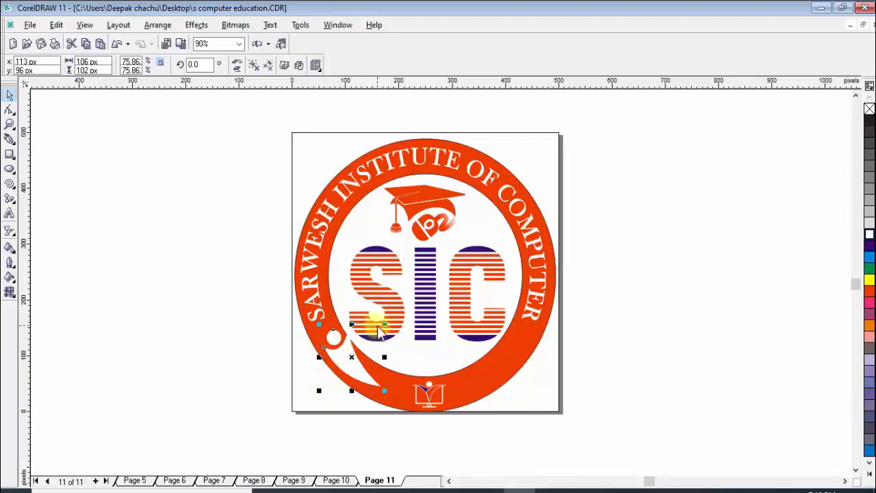
{"action": "left_click_drag", "start_coordinate": [384, 329], "coordinate": [351, 386]}
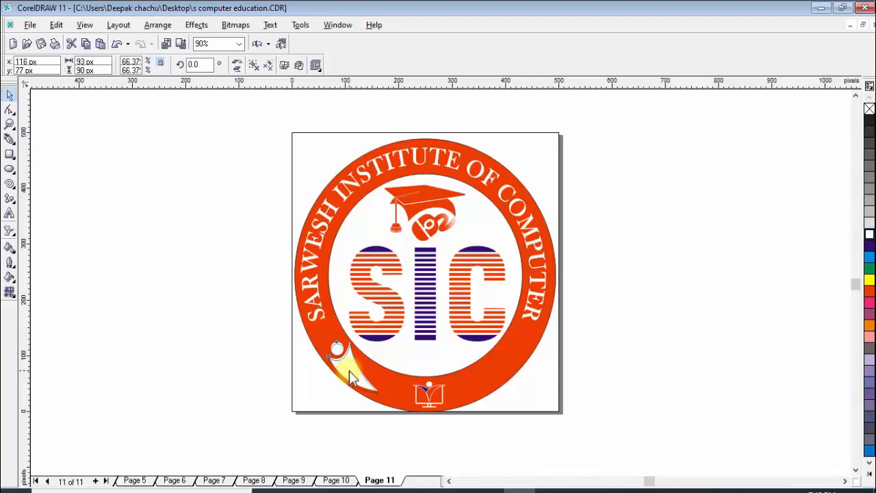
{"action": "left_click", "coordinate": [203, 378]}
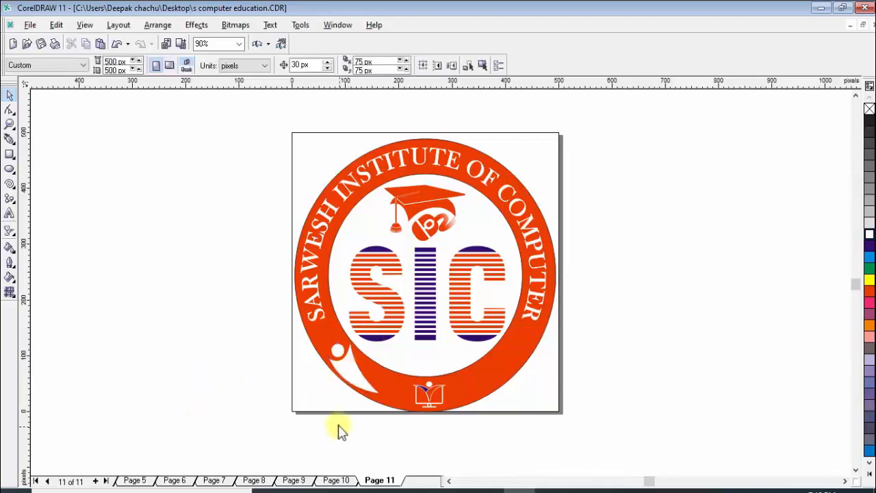
Step: Rotate the white figure by about 1.7° and raise it to y 81 px within the ring
{"action": "left_click", "coordinate": [356, 373]}
{"action": "left_click", "coordinate": [353, 378]}
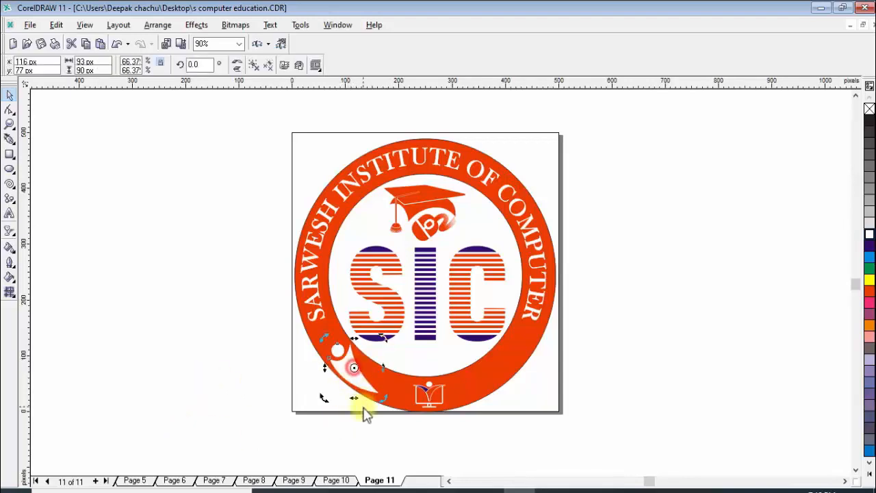
{"action": "scroll", "coordinate": [365, 413], "scroll_direction": "up", "scroll_amount": 1}
{"action": "scroll", "coordinate": [365, 413], "scroll_direction": "up", "scroll_amount": 2}
{"action": "left_click_drag", "start_coordinate": [387, 392], "coordinate": [389, 391]}
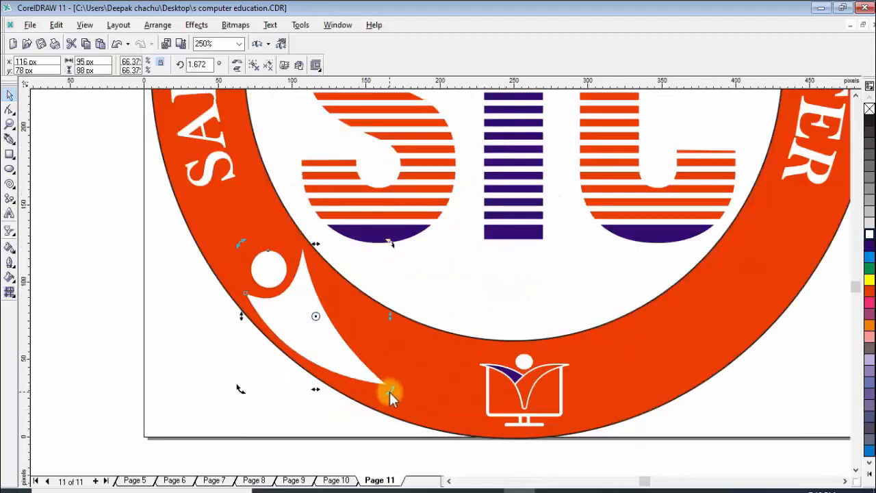
{"action": "left_click", "coordinate": [82, 354]}
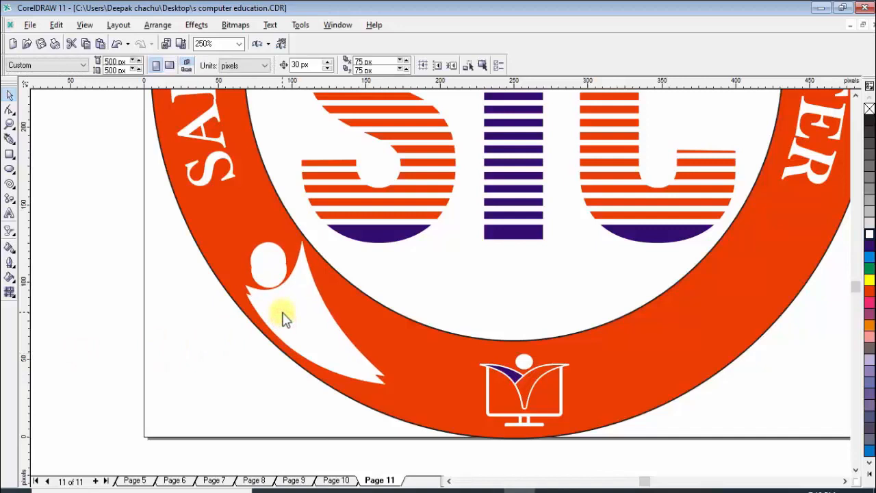
{"action": "left_click", "coordinate": [285, 321]}
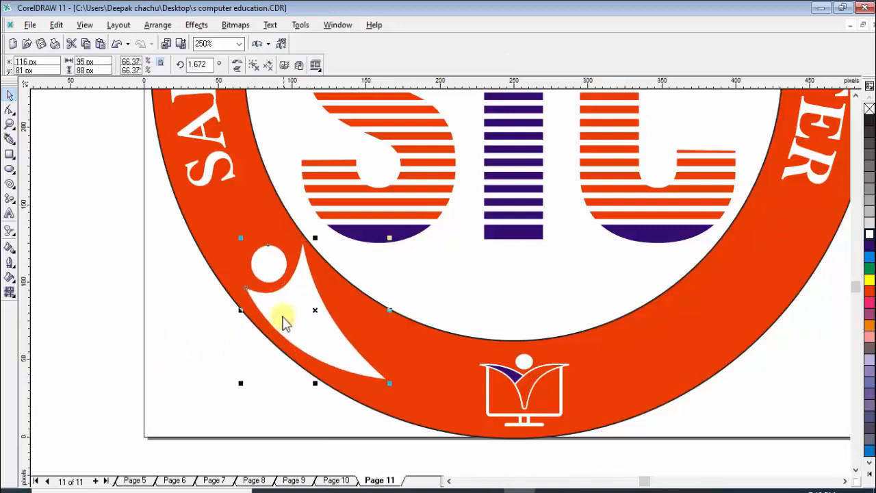
Step: Apply a linear transparency to the white figure, fading its body from just below the head to the lower tip
{"action": "scroll", "coordinate": [205, 353], "scroll_direction": "down", "scroll_amount": 1}
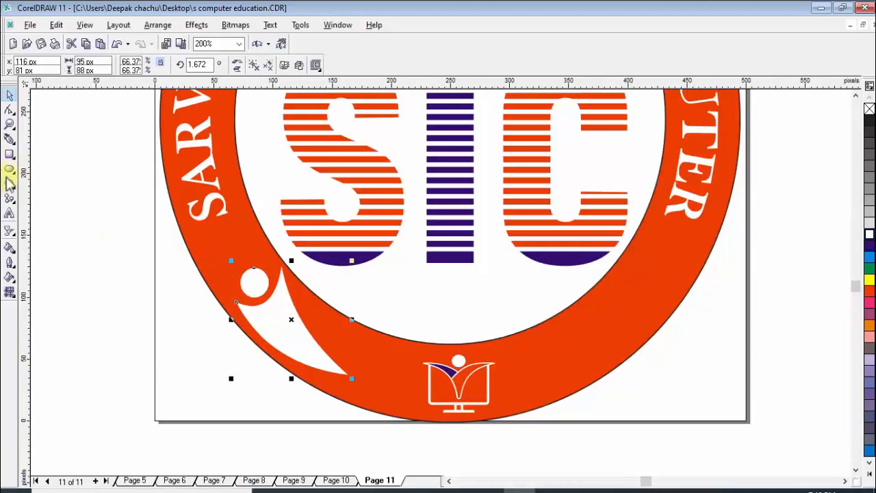
{"action": "left_click", "coordinate": [15, 235]}
{"action": "left_click", "coordinate": [121, 239]}
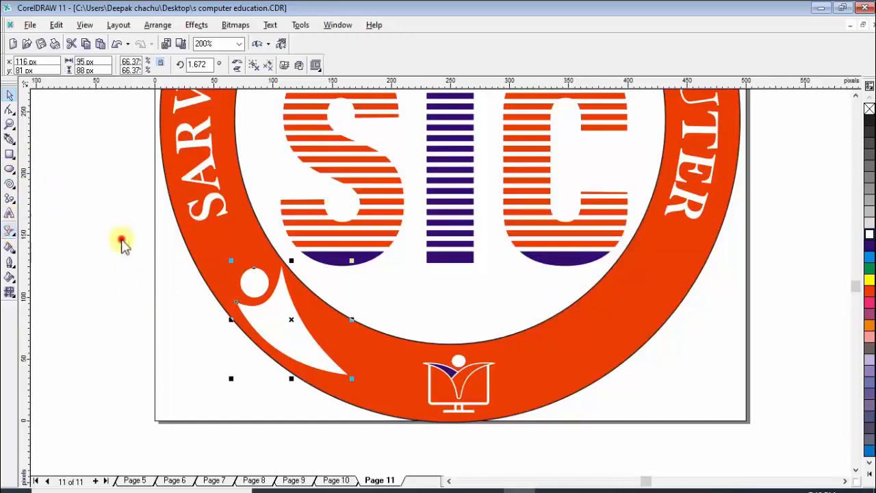
{"action": "left_click_drag", "start_coordinate": [280, 319], "coordinate": [326, 368]}
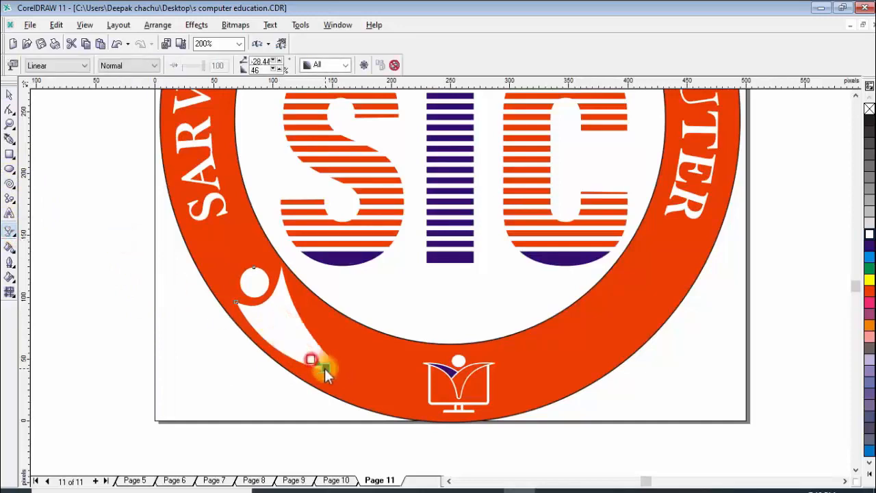
{"action": "left_click_drag", "start_coordinate": [269, 312], "coordinate": [345, 375]}
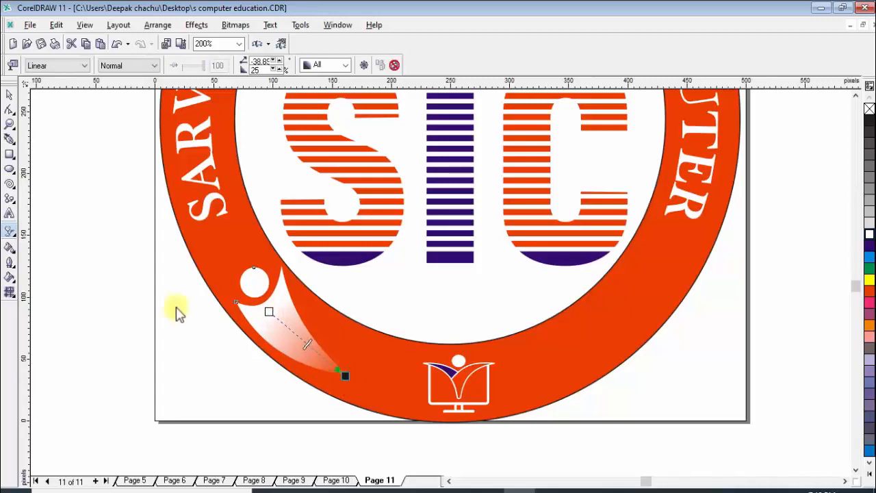
{"action": "left_click", "coordinate": [9, 96]}
{"action": "left_click", "coordinate": [72, 183]}
{"action": "scroll", "coordinate": [179, 351], "scroll_direction": "down", "scroll_amount": 2}
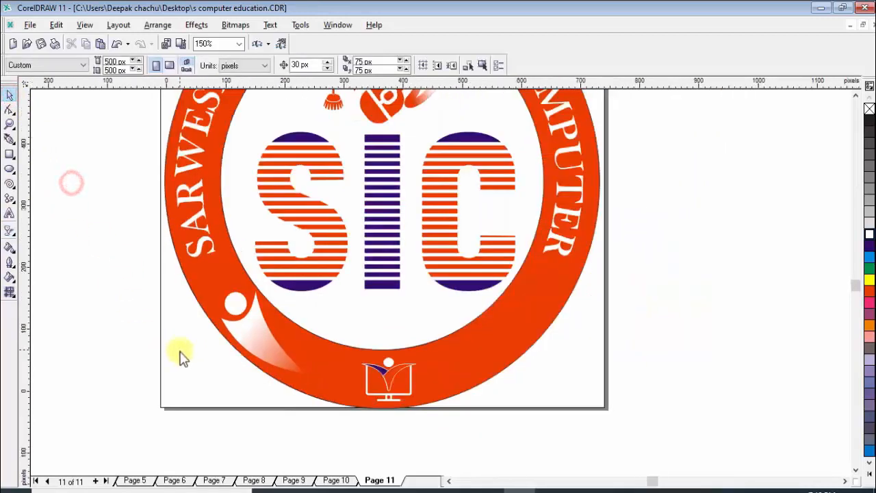
Step: Duplicate the faded figure and move the copy horizontally across the logo to x 356 px
{"action": "left_click", "coordinate": [232, 336]}
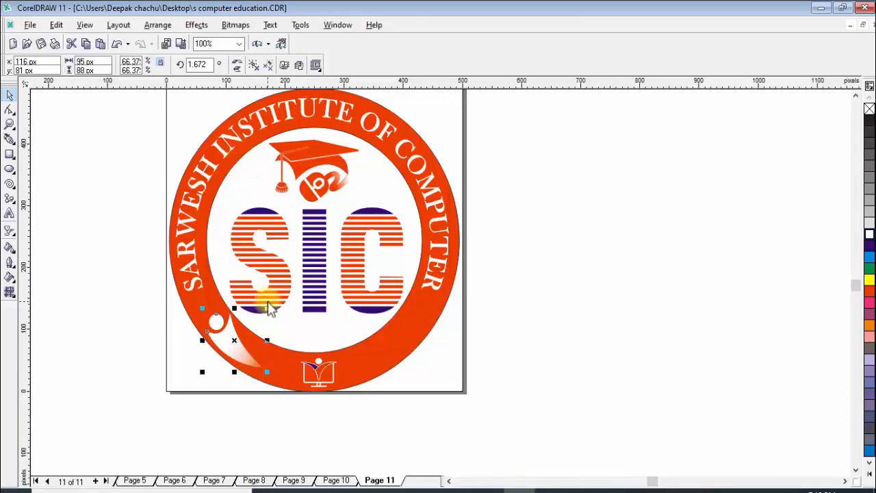
{"action": "key", "text": "Right"}
{"action": "key", "text": "Right"}
{"action": "key", "text": "Right"}
{"action": "key", "text": "Right"}
{"action": "key", "text": "Right"}
{"action": "key", "text": "Right"}
{"action": "key", "text": "Right"}
{"action": "key", "text": "Right"}
{"action": "key", "text": "Right"}
{"action": "key", "text": "Right"}
{"action": "key", "text": "Right"}
{"action": "key", "text": "Right"}
{"action": "key", "text": "Right"}
{"action": "key", "text": "Right"}
{"action": "key", "text": "Right"}
{"action": "key", "text": "Right"}
{"action": "key", "text": "Right"}
{"action": "key", "text": "Right"}
{"action": "key", "text": "Right"}
{"action": "key", "text": "Right"}
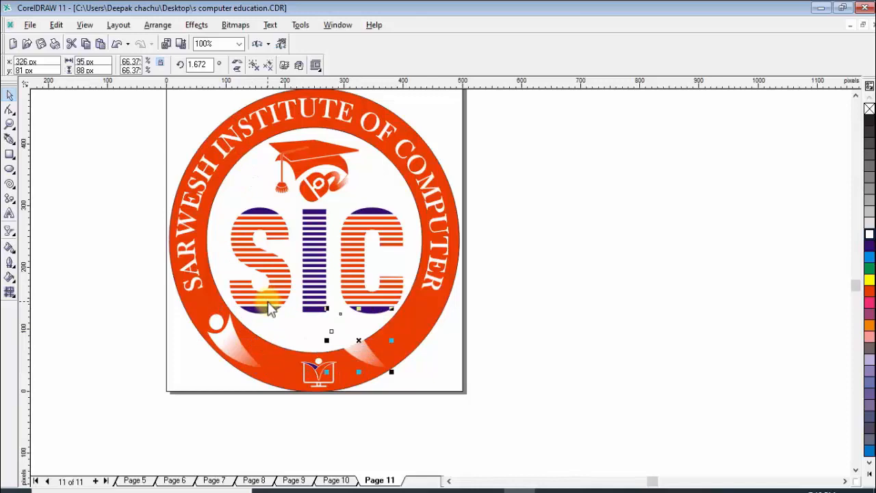
{"action": "key", "text": "Right"}
{"action": "key", "text": "Right"}
{"action": "key", "text": "Right"}
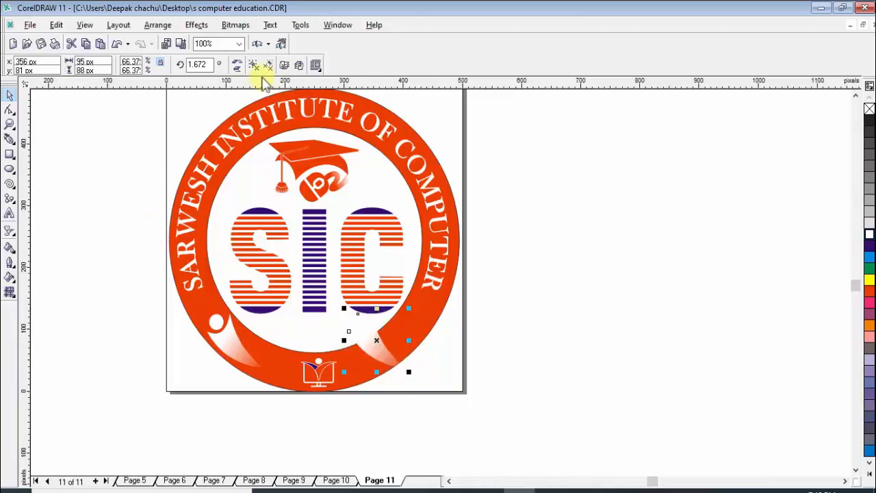
Step: Mirror the copied figure horizontally and move it to x 386 px on the ring's lower-right curve
{"action": "left_click", "coordinate": [233, 68]}
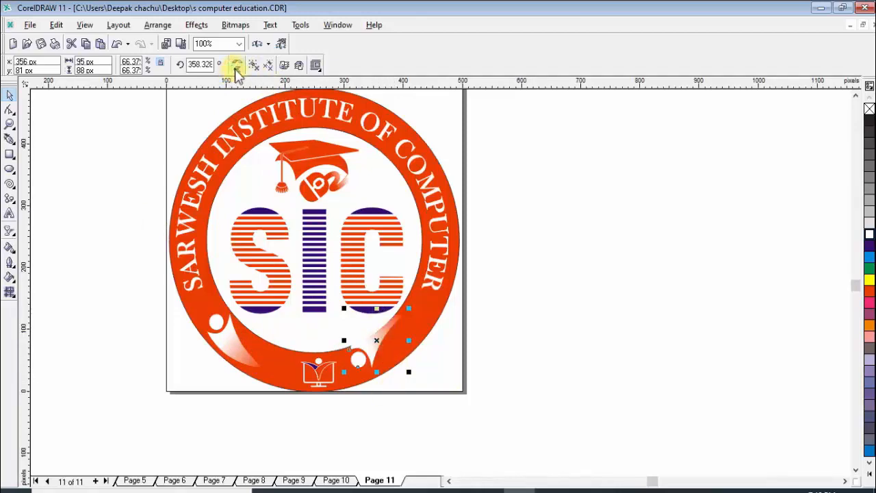
{"action": "left_click", "coordinate": [237, 67]}
{"action": "left_click", "coordinate": [237, 66]}
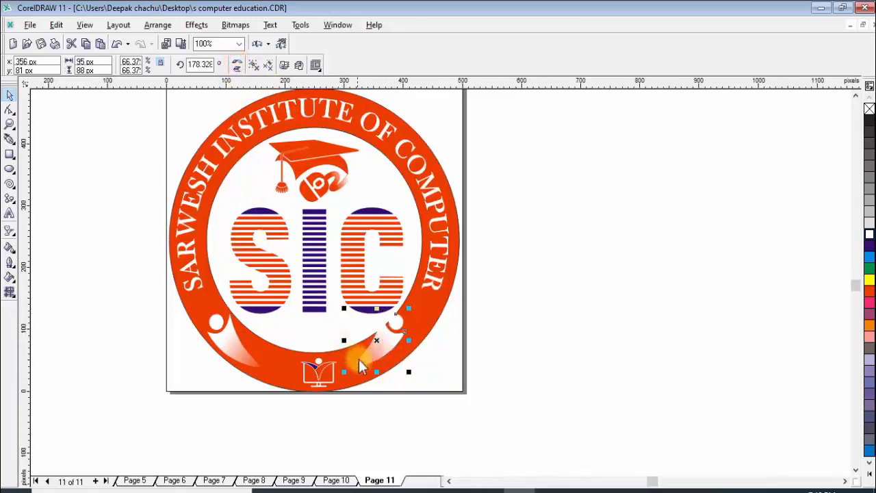
{"action": "key", "text": "Right"}
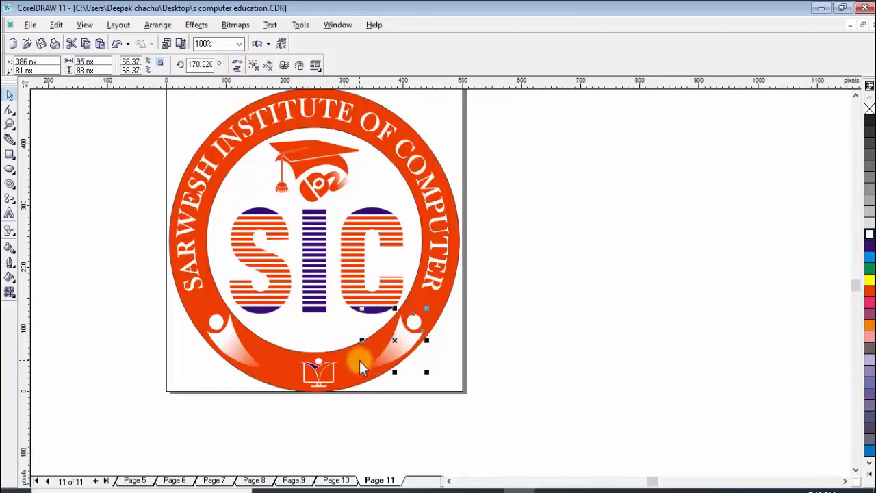
{"action": "left_click", "coordinate": [515, 411]}
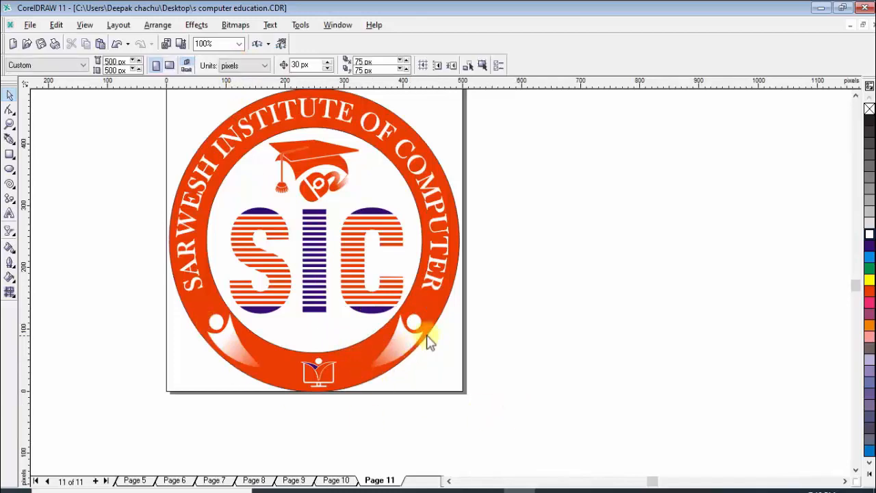
Step: Remove the outlines from the outer orange-red circle and the inner white circle
{"action": "scroll", "coordinate": [505, 342], "scroll_direction": "down", "scroll_amount": 1}
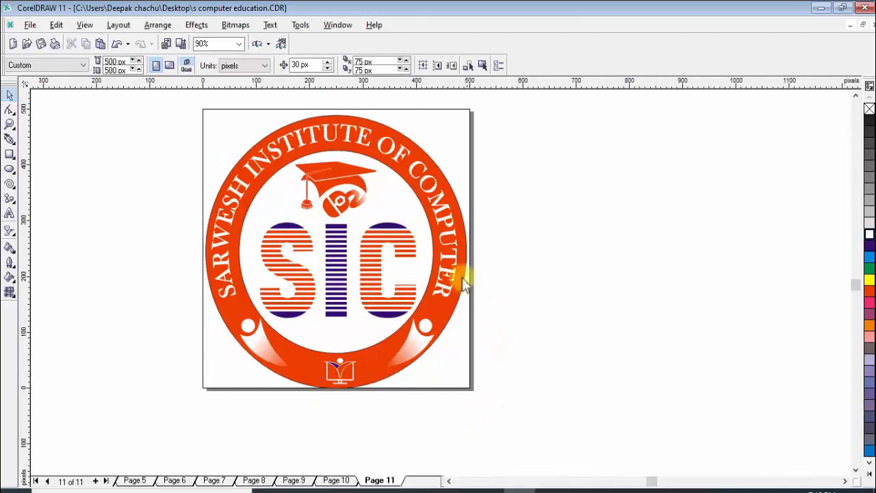
{"action": "left_click", "coordinate": [447, 312]}
{"action": "left_click", "coordinate": [712, 190]}
{"action": "left_click", "coordinate": [426, 233]}
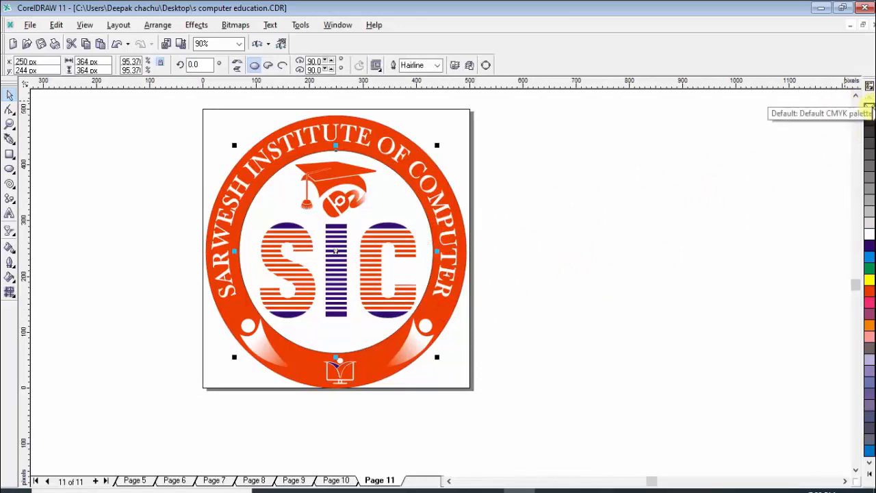
{"action": "left_click", "coordinate": [743, 147]}
{"action": "left_click", "coordinate": [381, 205]}
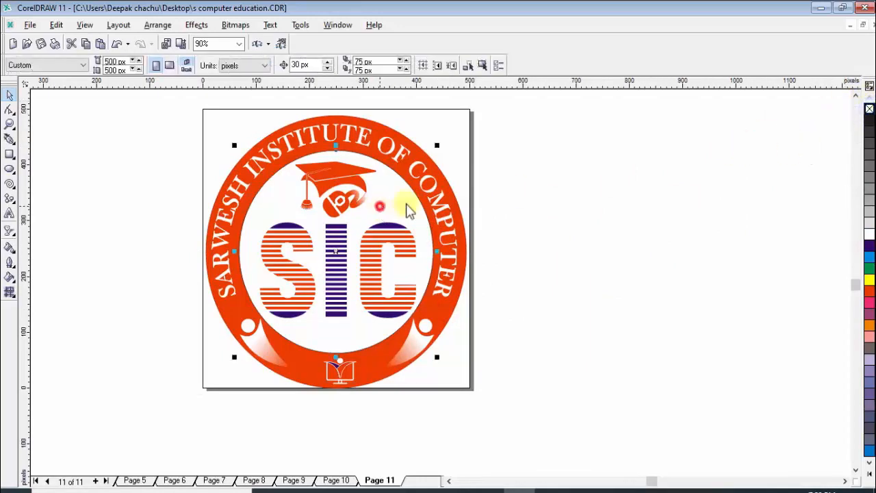
{"action": "left_click", "coordinate": [664, 223]}
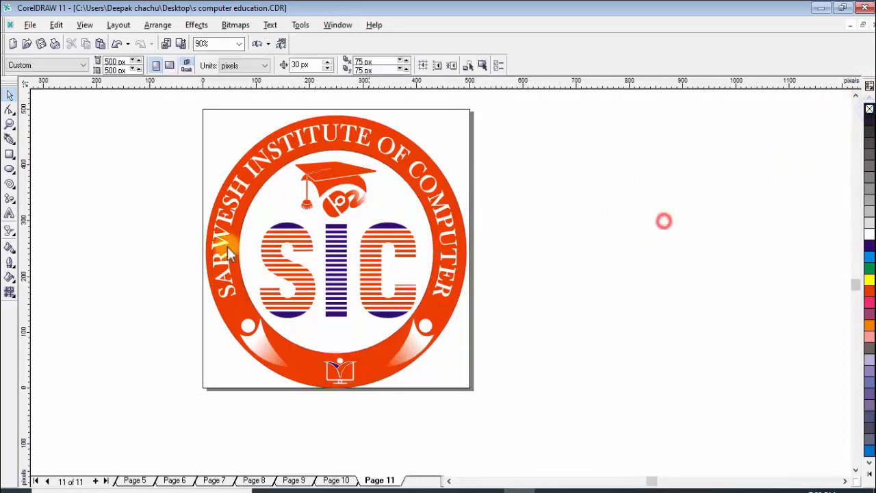
{"action": "scroll", "coordinate": [285, 429], "scroll_direction": "down", "scroll_amount": 1}
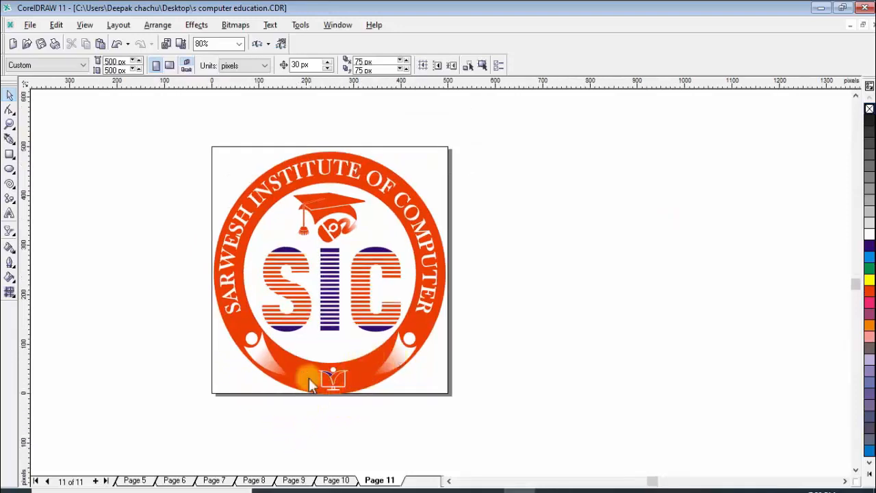
{"action": "scroll", "coordinate": [310, 280], "scroll_direction": "up", "scroll_amount": 1}
{"action": "left_click", "coordinate": [314, 219]}
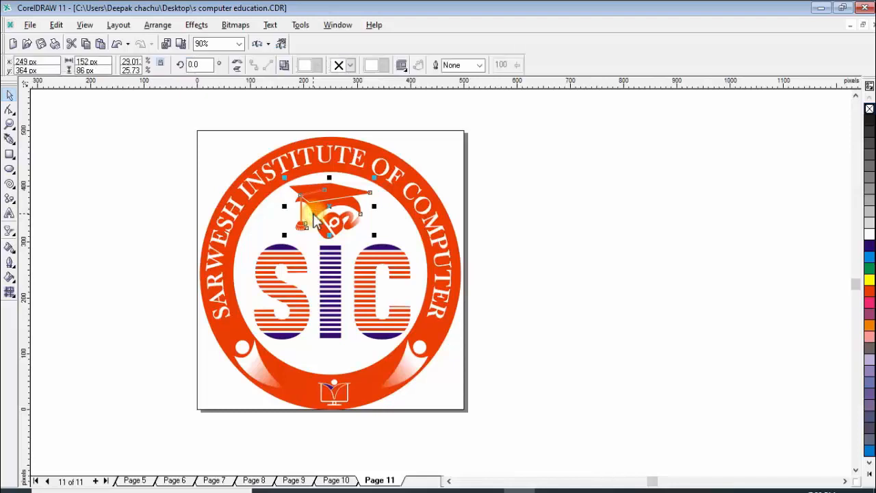
{"action": "left_click", "coordinate": [336, 224]}
{"action": "left_click", "coordinate": [339, 396]}
{"action": "left_click", "coordinate": [340, 396]}
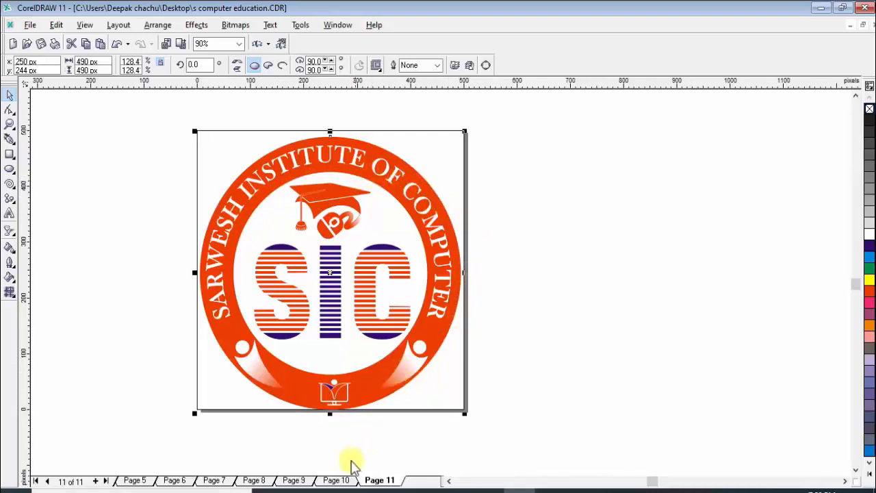
Step: Review the earlier logo versions on the pages from Page 10 back to Page 5
{"action": "left_click", "coordinate": [334, 479]}
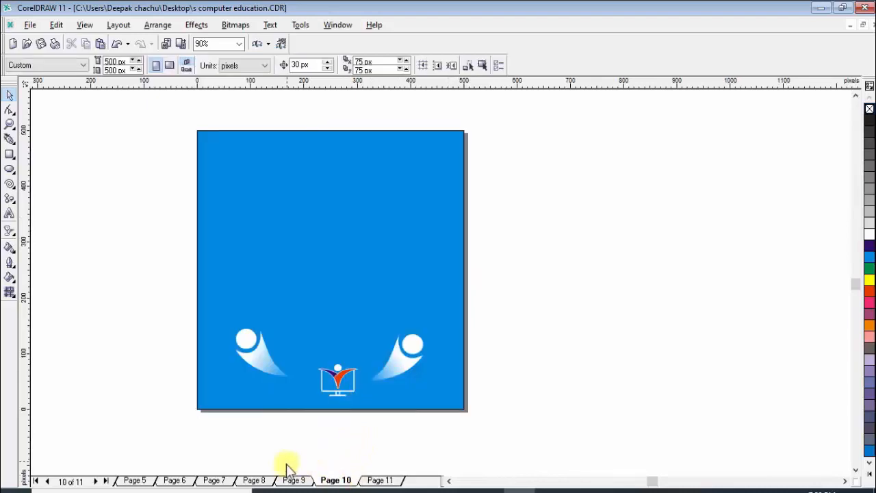
{"action": "left_click", "coordinate": [292, 479]}
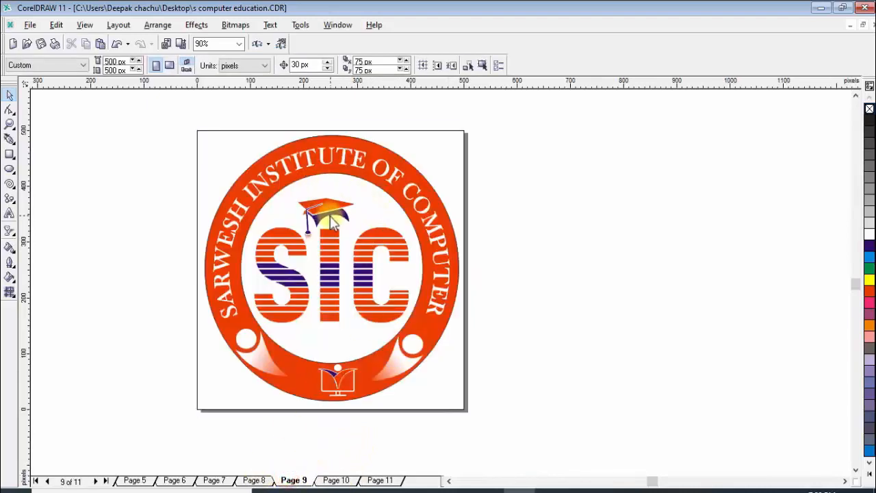
{"action": "left_click", "coordinate": [235, 479]}
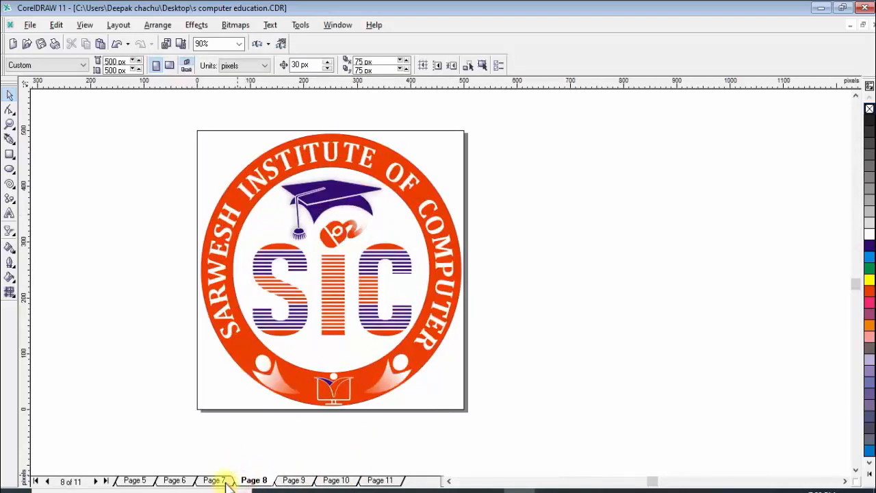
{"action": "left_click", "coordinate": [213, 480]}
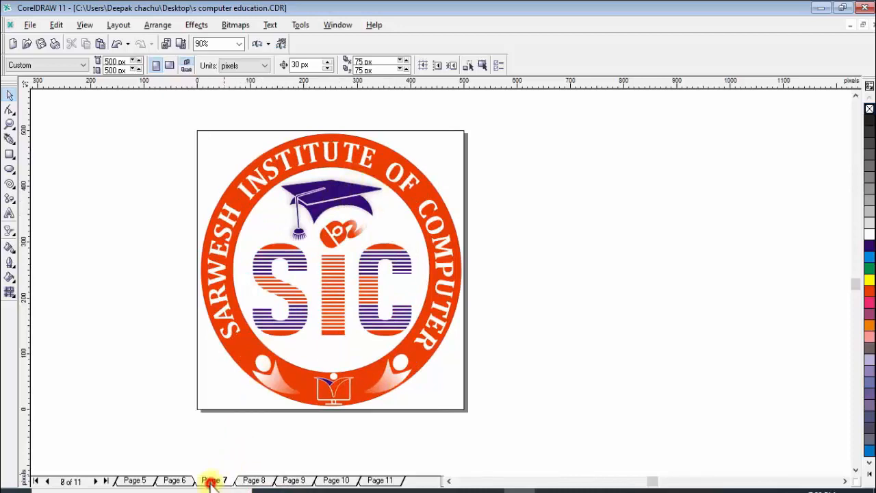
{"action": "left_click", "coordinate": [175, 480]}
{"action": "left_click", "coordinate": [136, 479]}
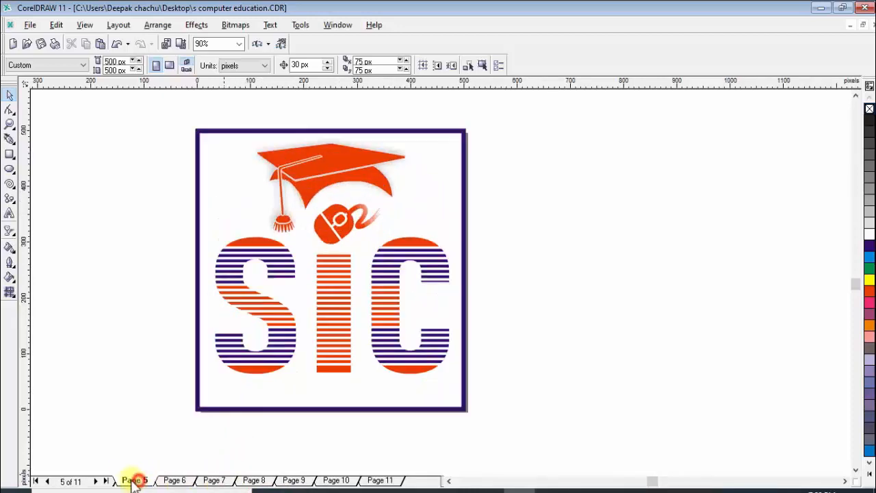
{"action": "left_click", "coordinate": [110, 481]}
{"action": "left_click", "coordinate": [134, 480]}
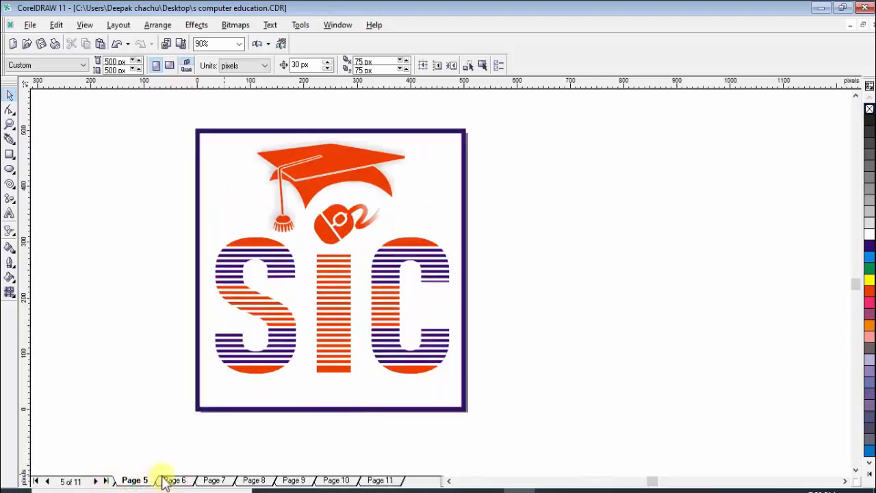